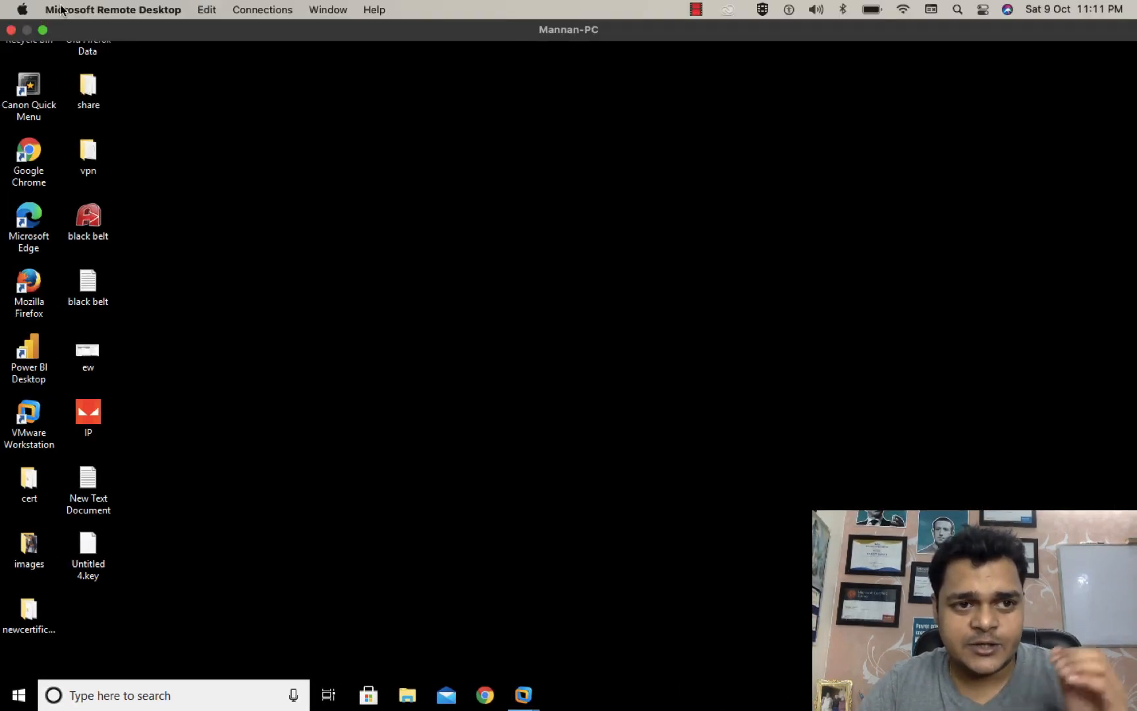
Close the full-screen Remote Desktop session and return to the Azure portal in the browser.
left_click(12, 31)
key("ctrl+Right")
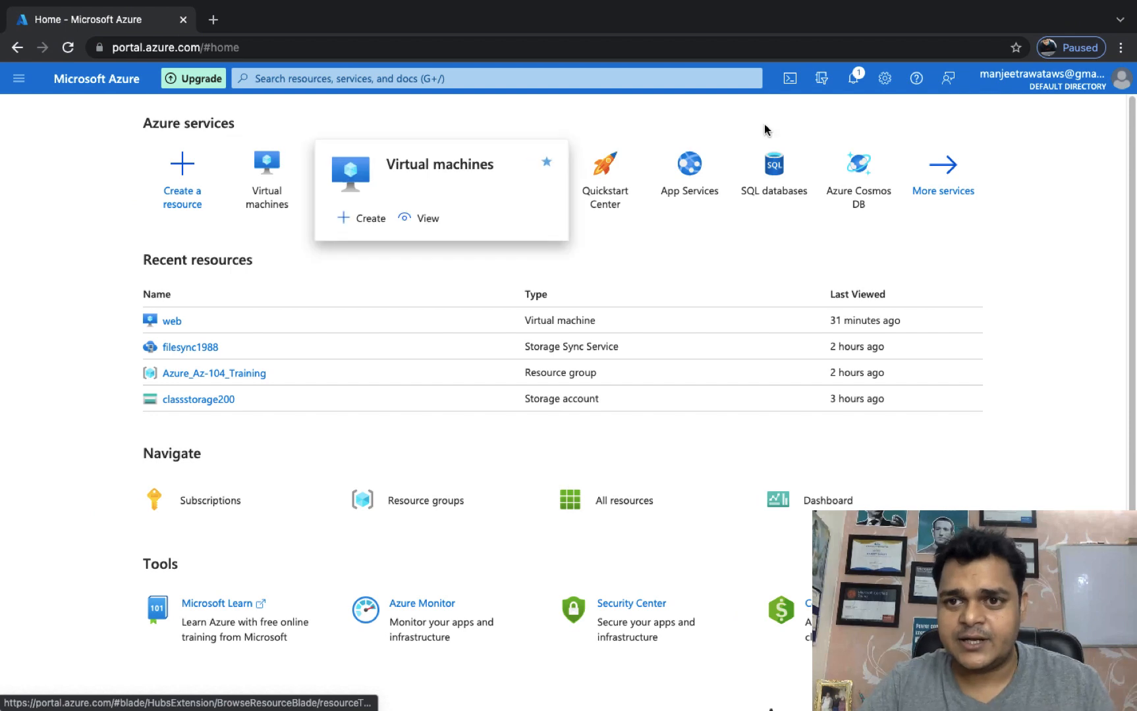
Open the 'web' VM from the Virtual machines list and copy its public IP 104.43.134.95.
left_click(859, 77)
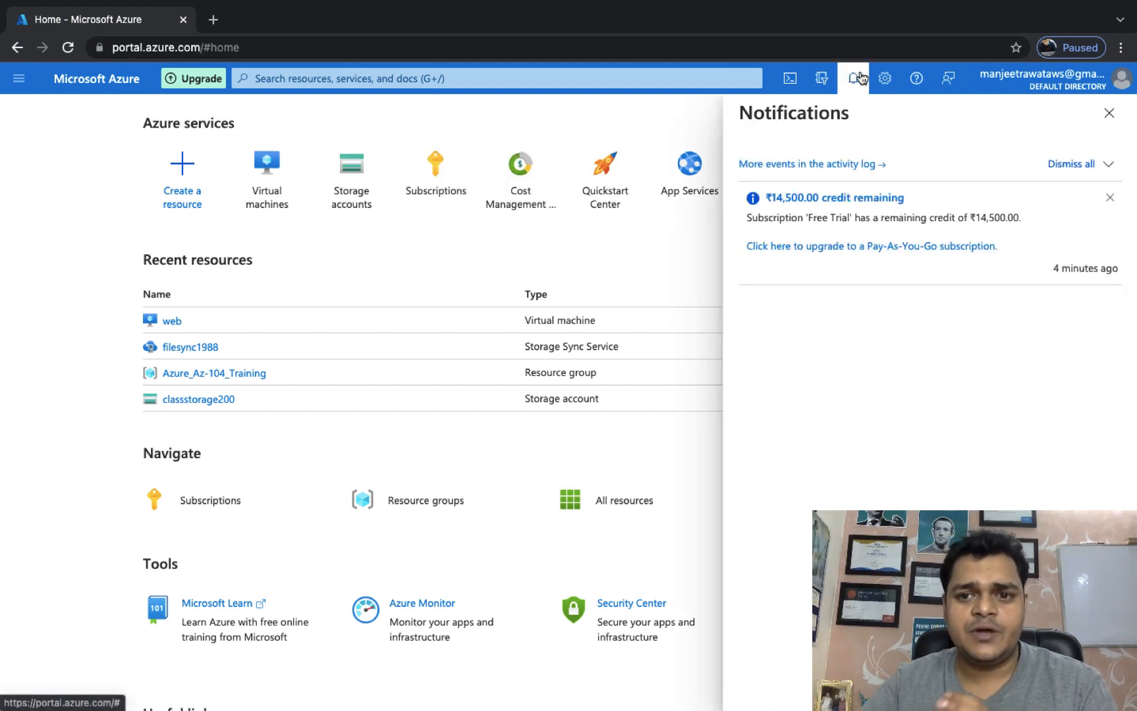
left_click(1109, 113)
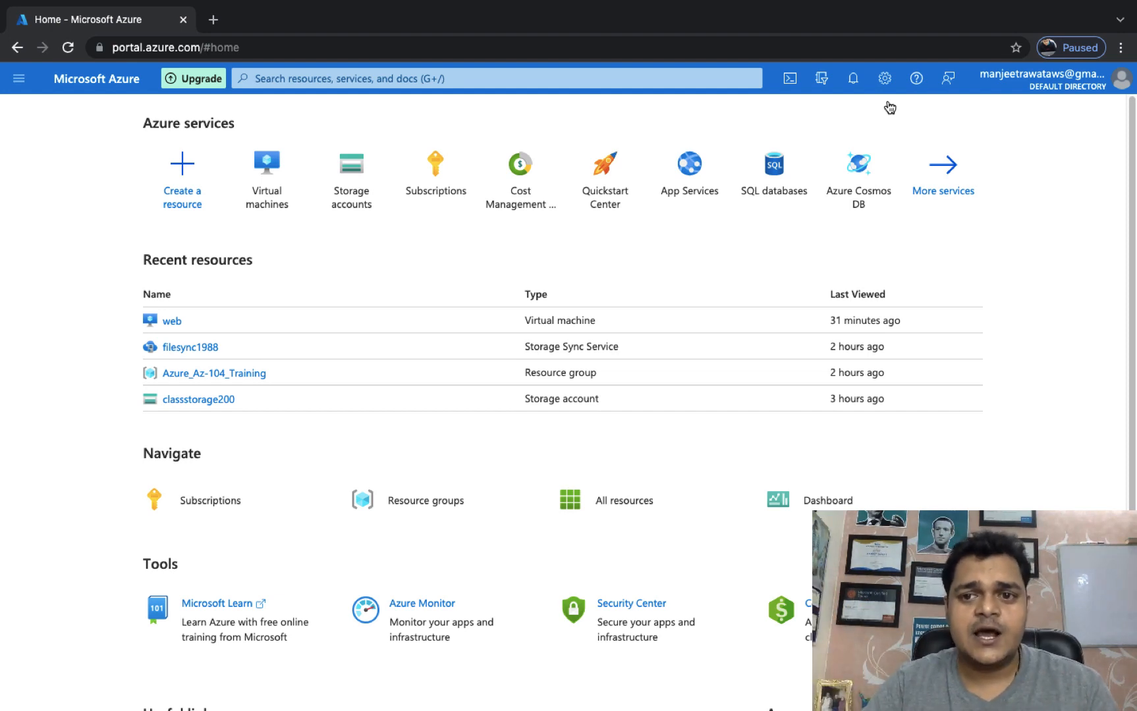
left_click(963, 209)
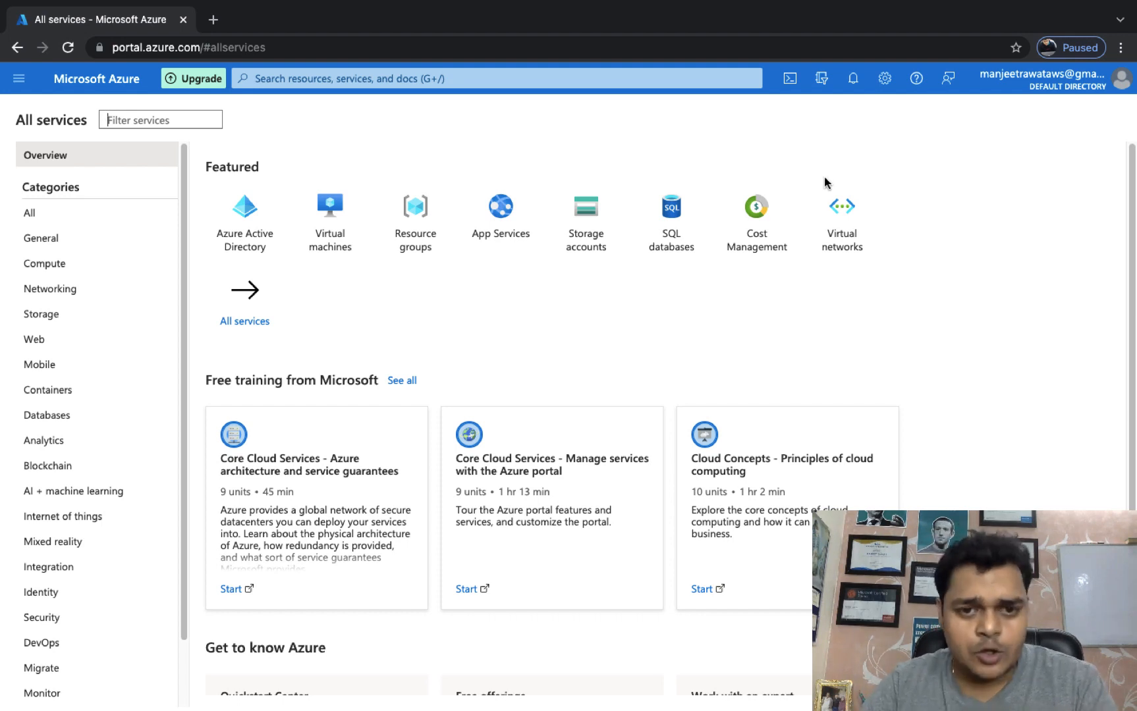
left_click(317, 243)
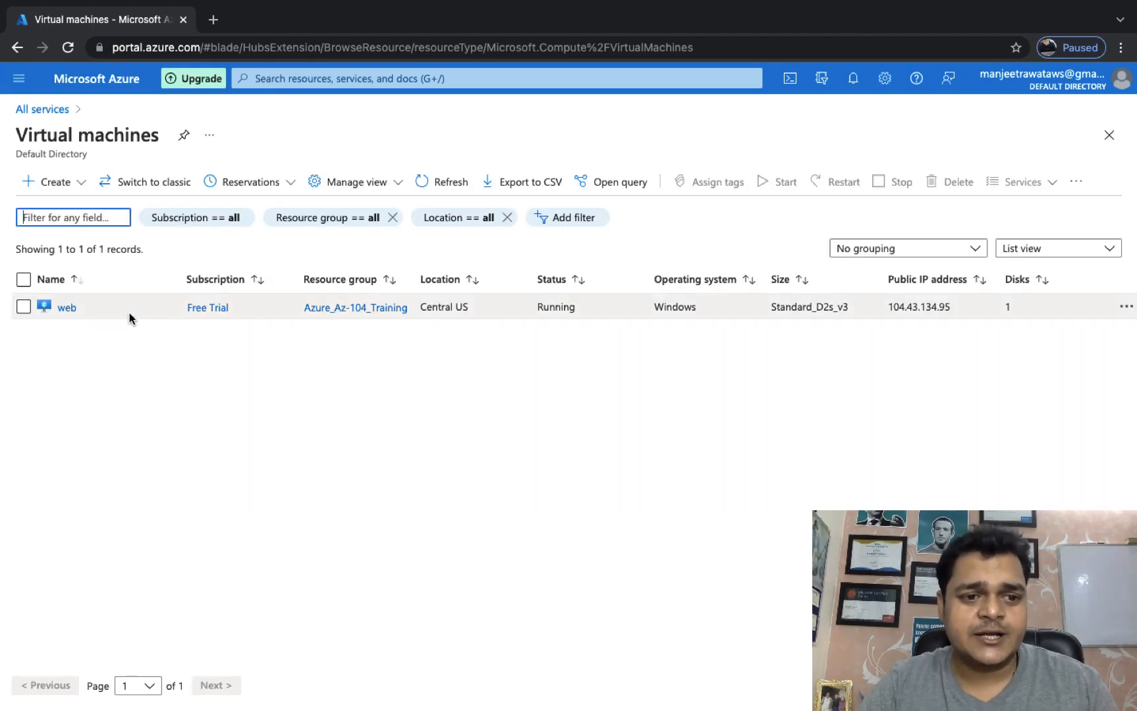
left_click(71, 308)
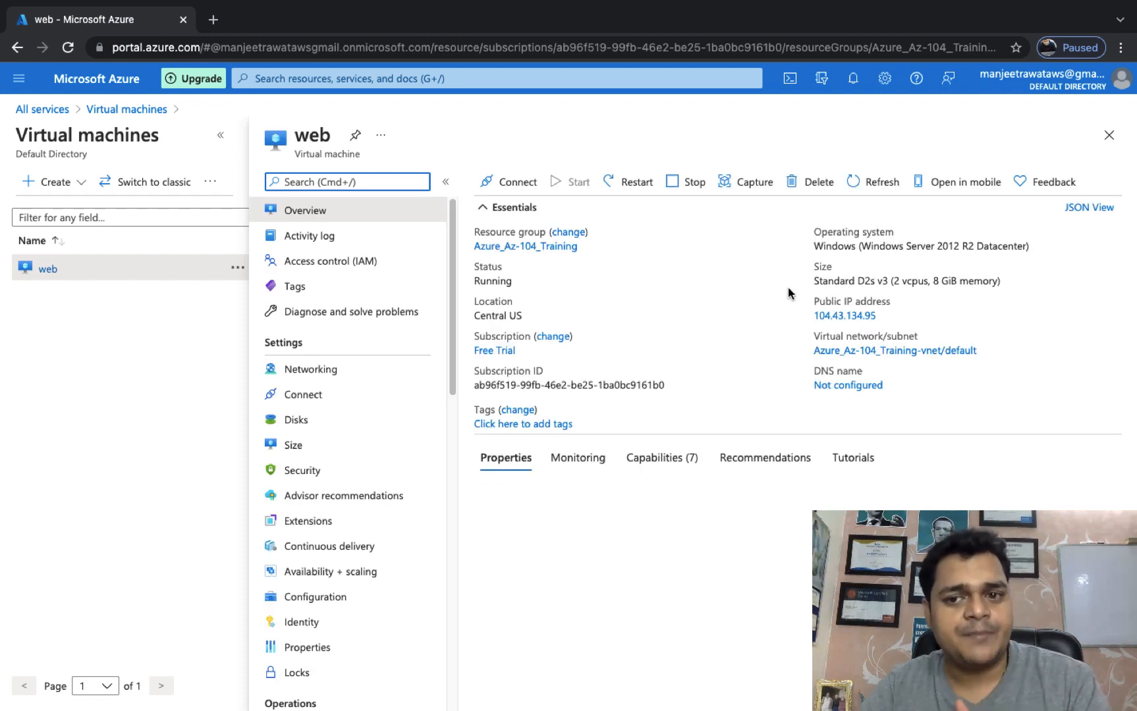
left_click(879, 316)
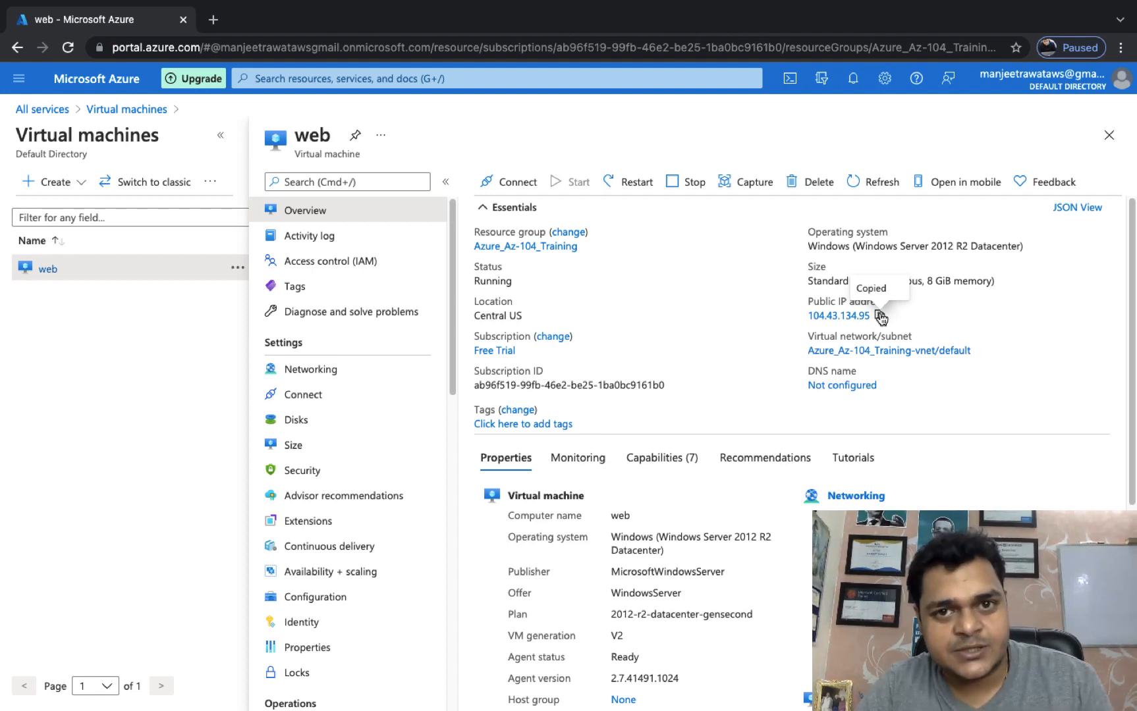
key("ctrl+Left")
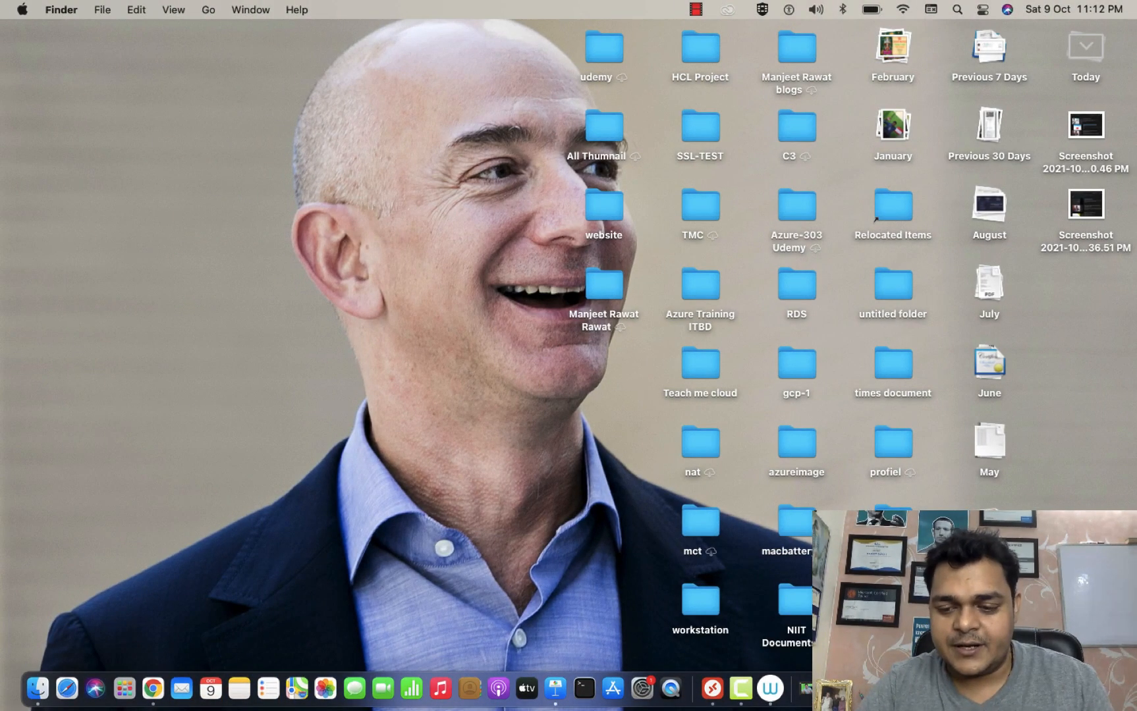
Connect Microsoft Remote Desktop to 104.43.134.95, accepting the certificate warning.
left_click(713, 688)
right_click(712, 688)
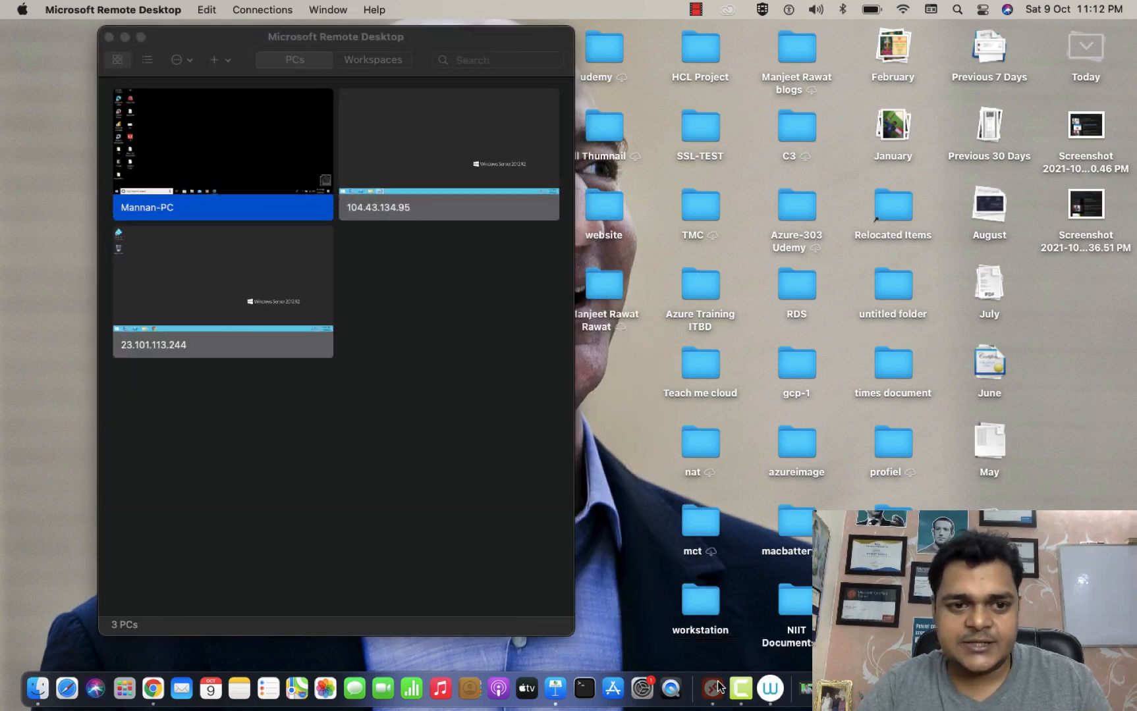
key("ctrl+Right")
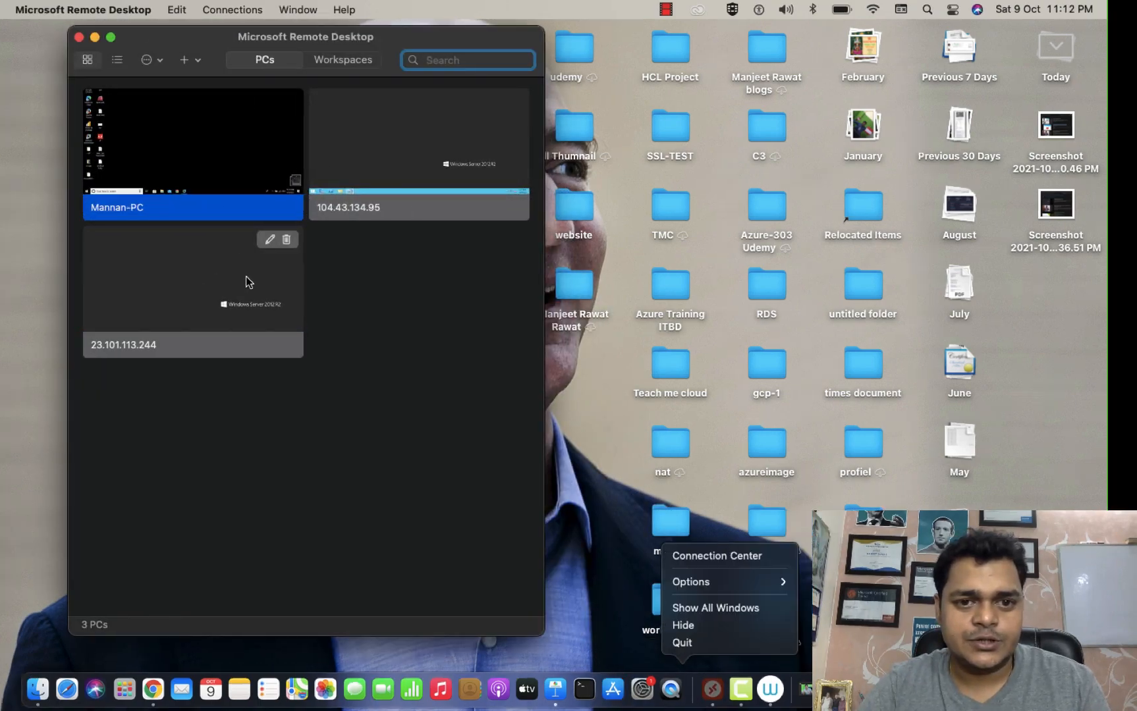
key("ctrl+Left")
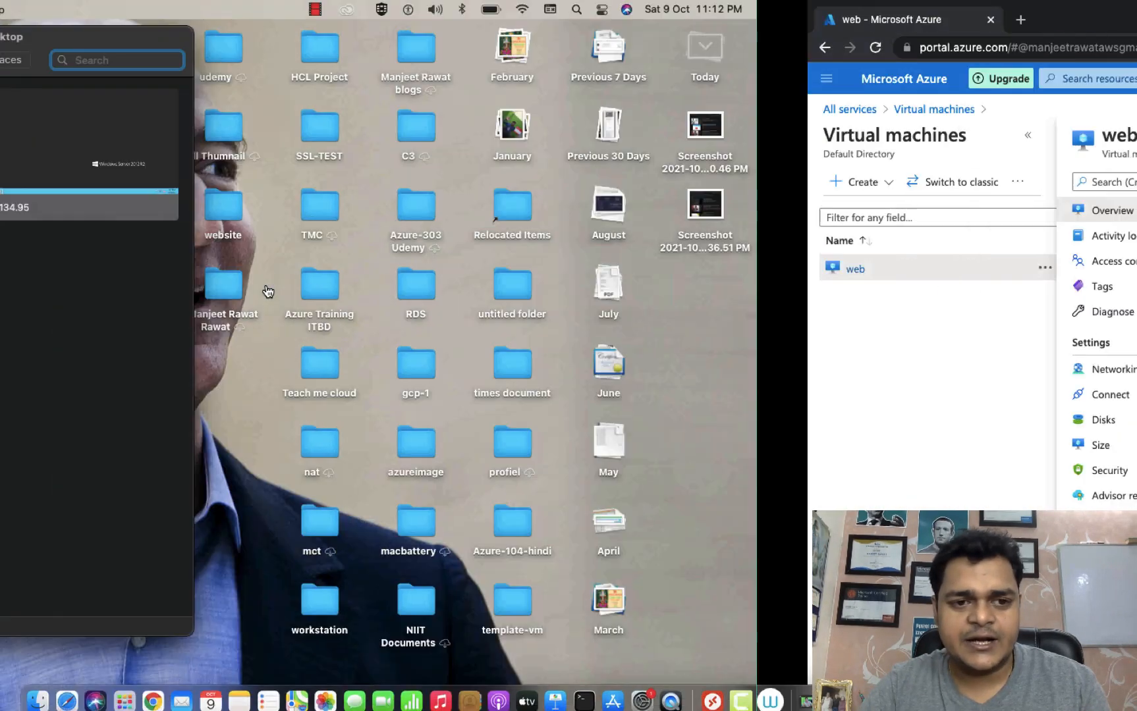
double_click(404, 169)
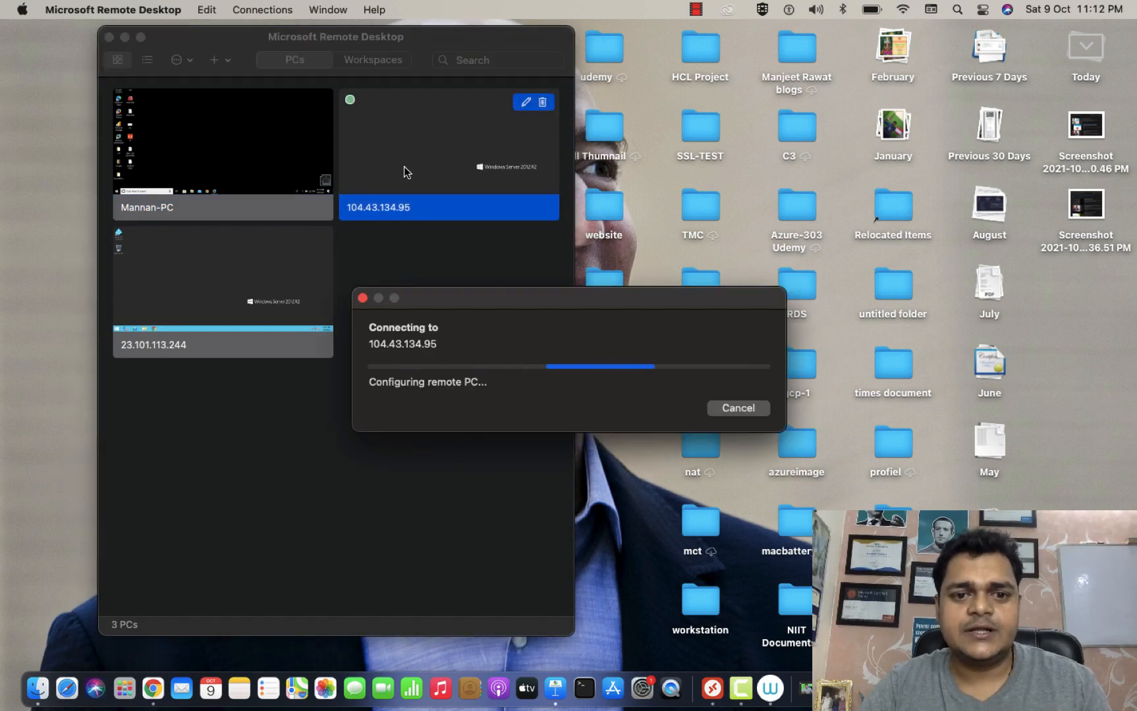
left_click(754, 421)
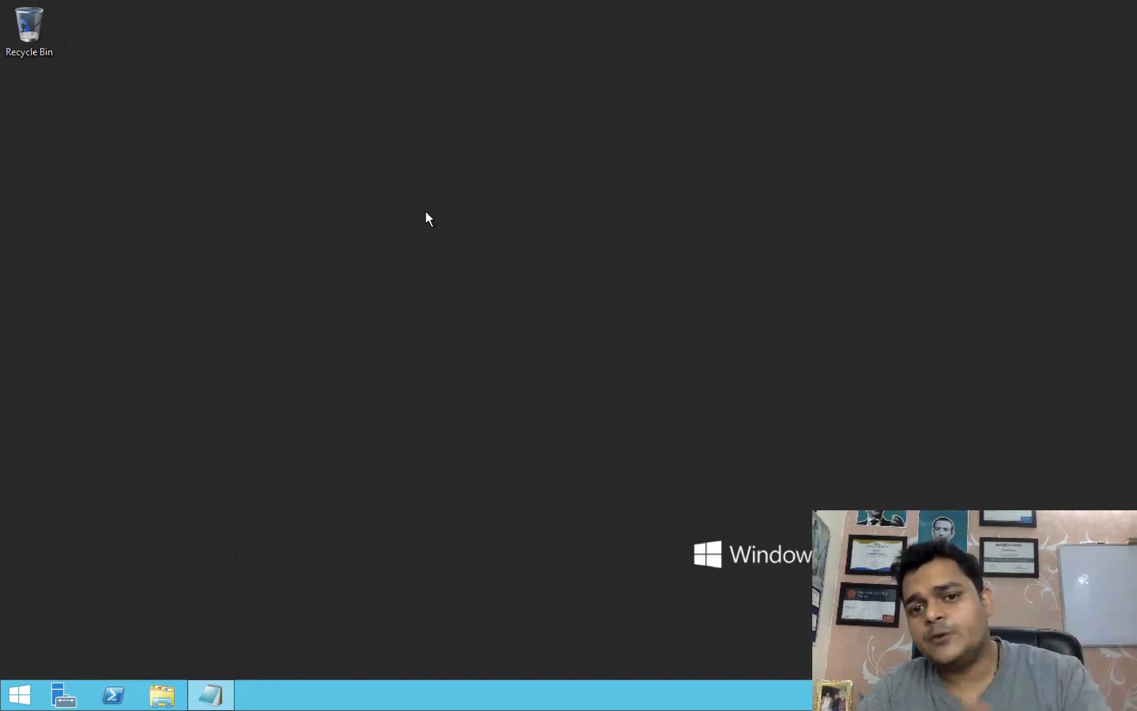
Create a new desktop folder named 'test folder'.
right_click(448, 231)
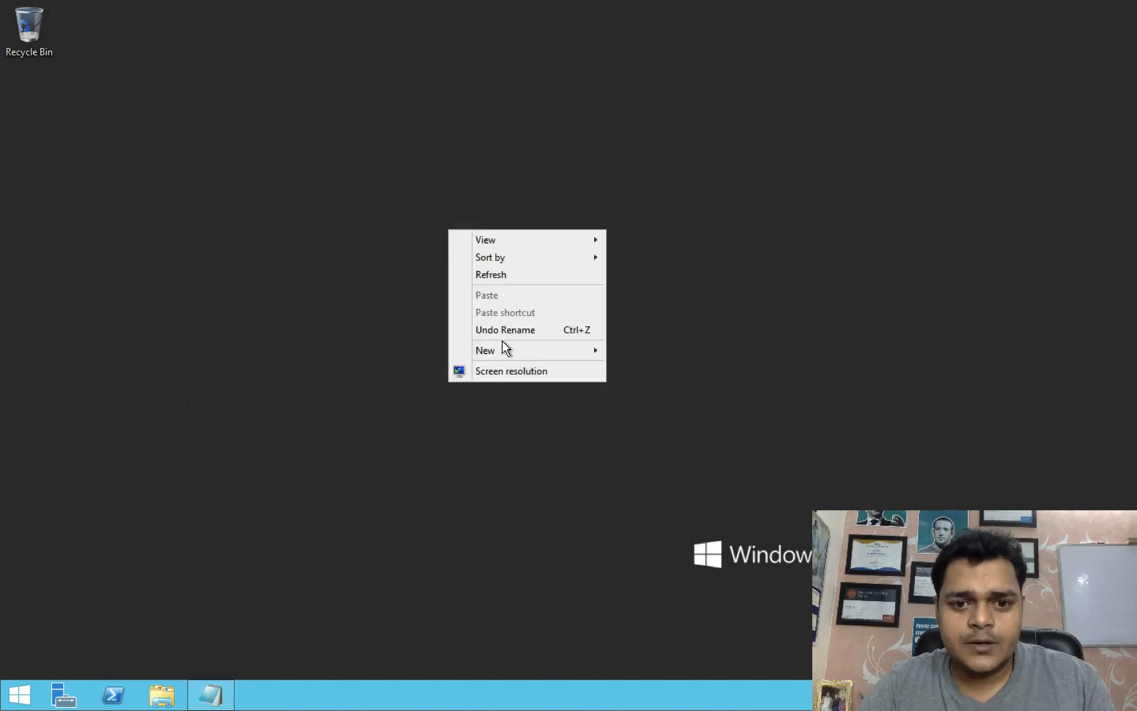
mouse_move(507, 350)
left_click(647, 352)
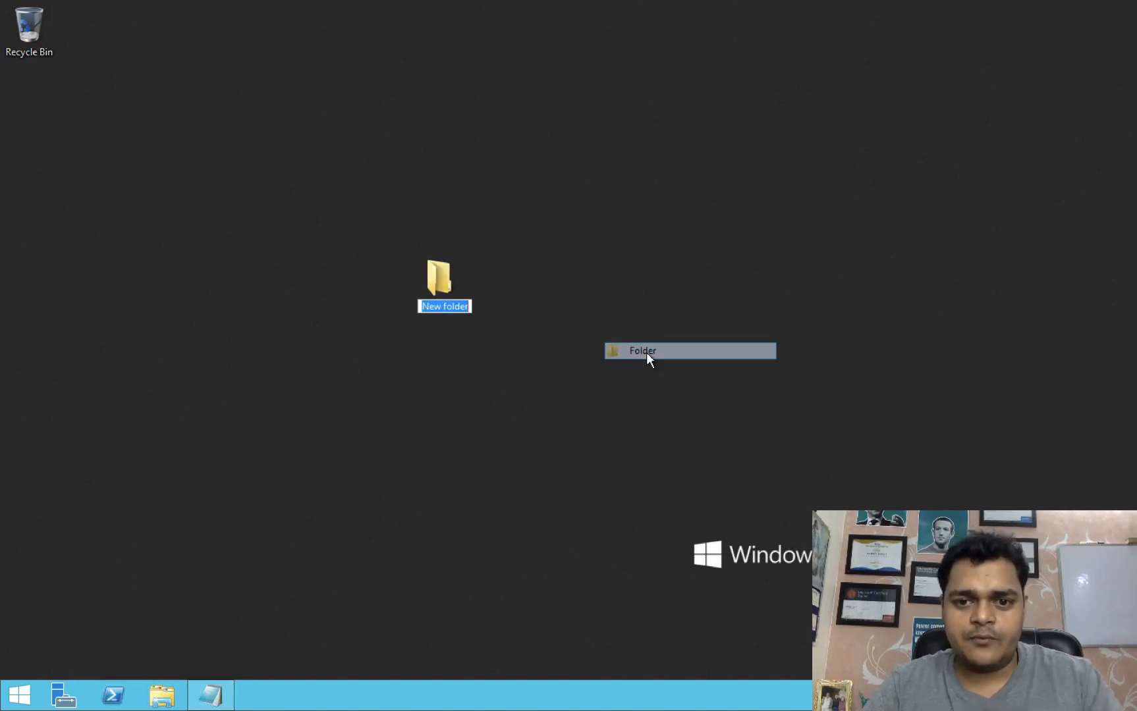
type("test fi")
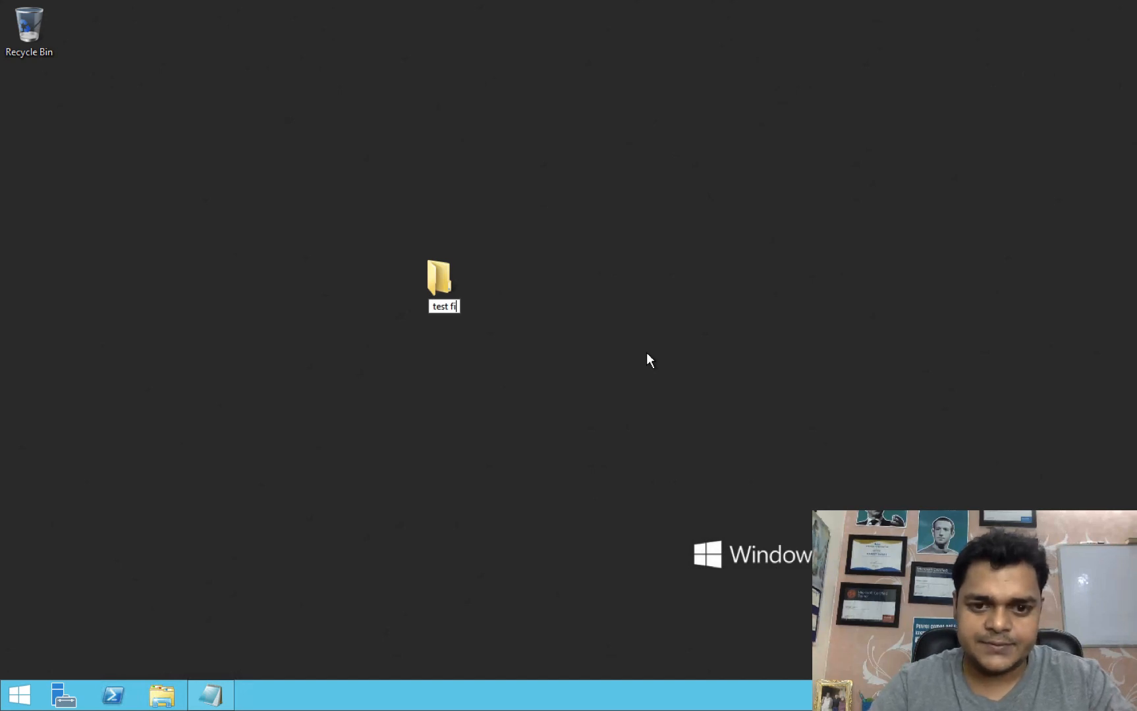
key("BackSpace")
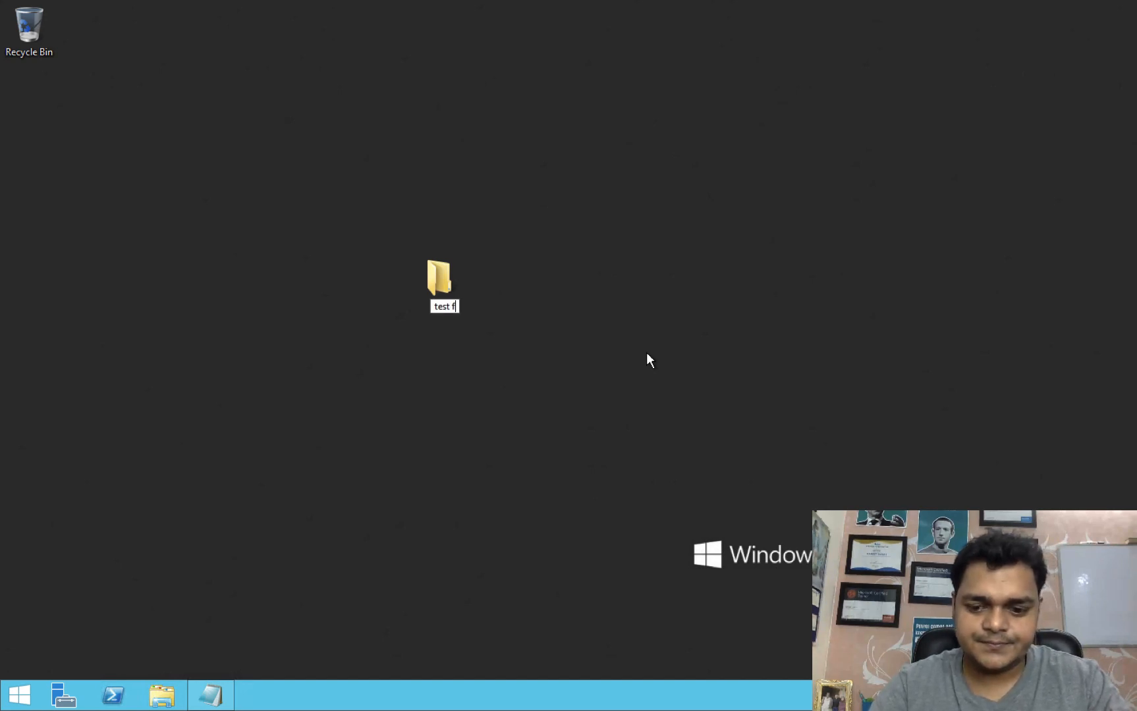
type("older")
left_click(464, 287)
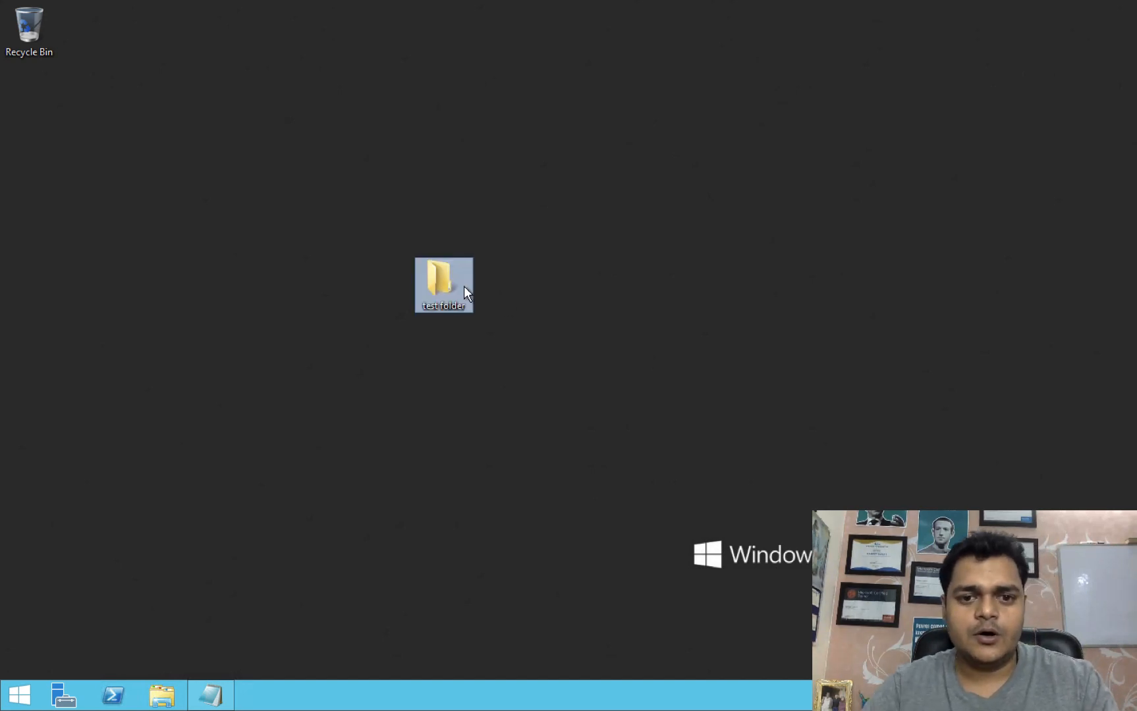
Inside 'test folder', create a new text document named 'test'.
double_click(443, 285)
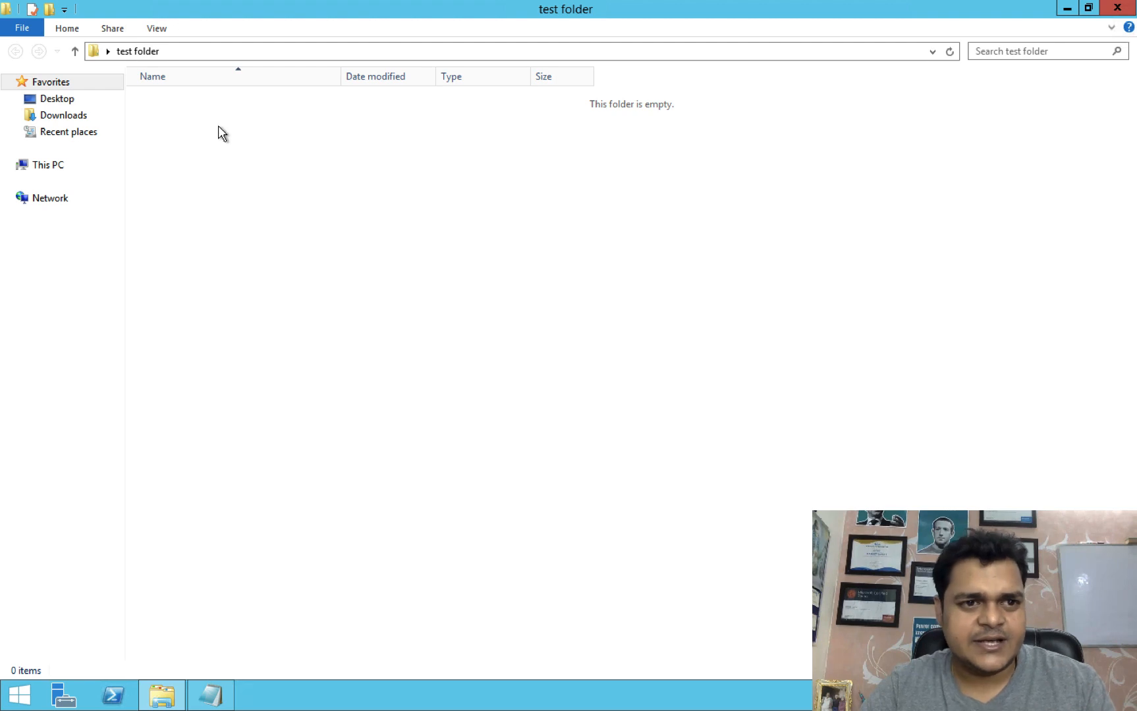
key("shift+F10")
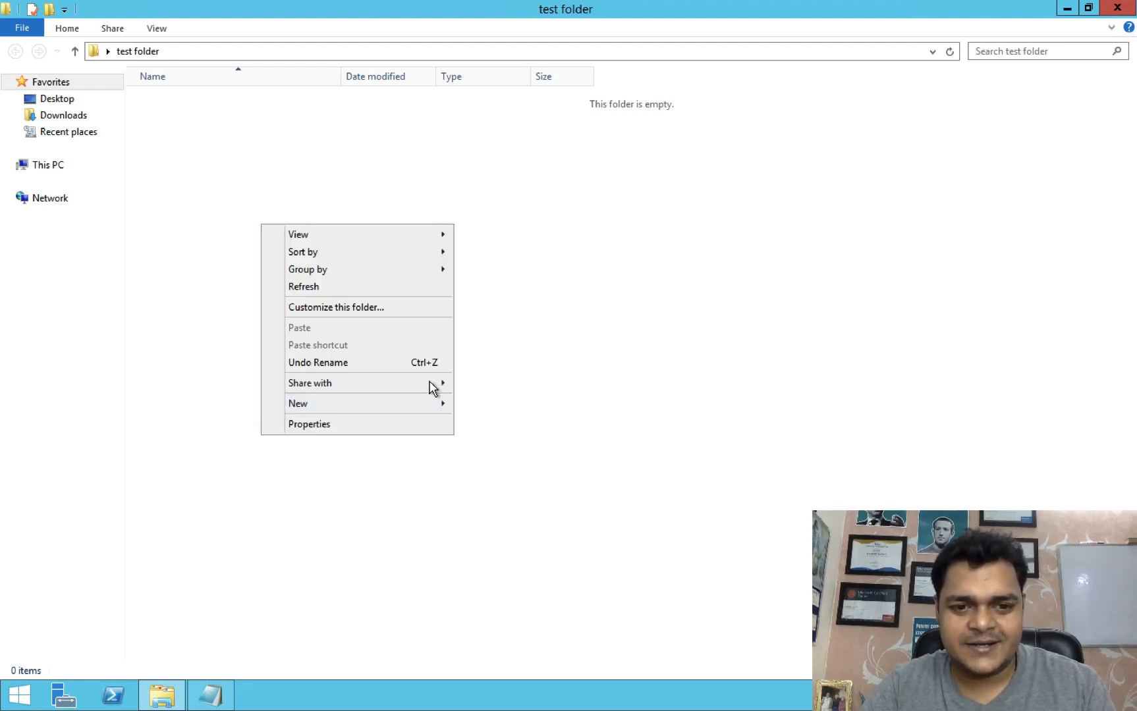
mouse_move(388, 405)
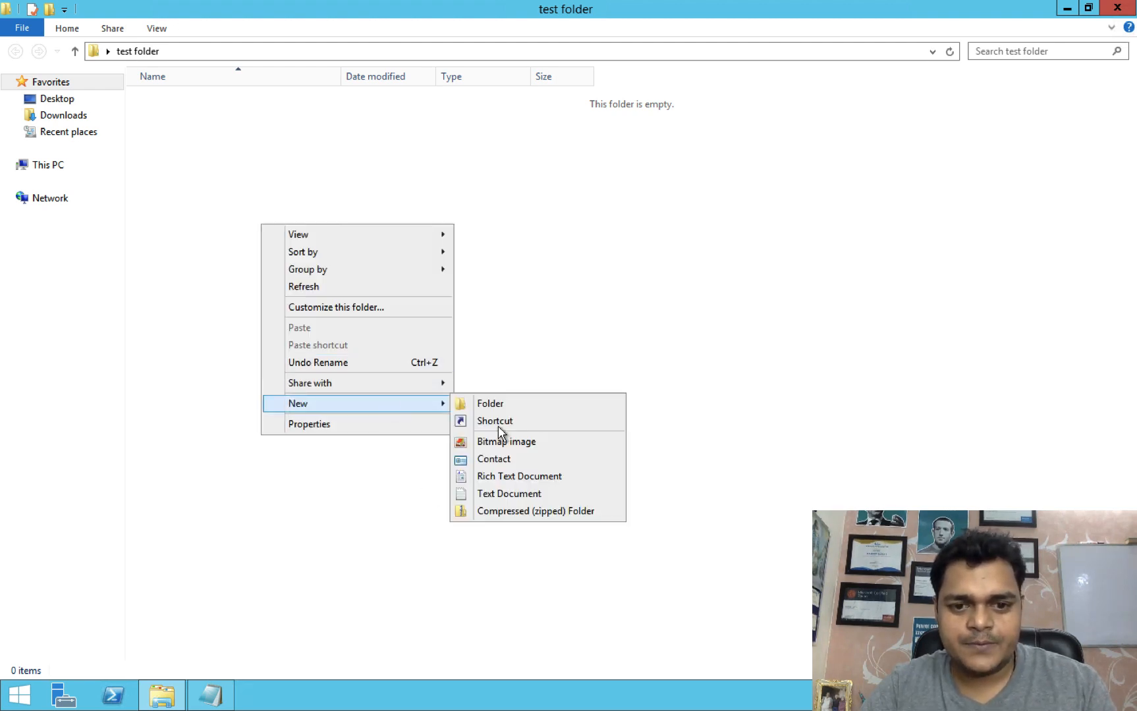
left_click(498, 494)
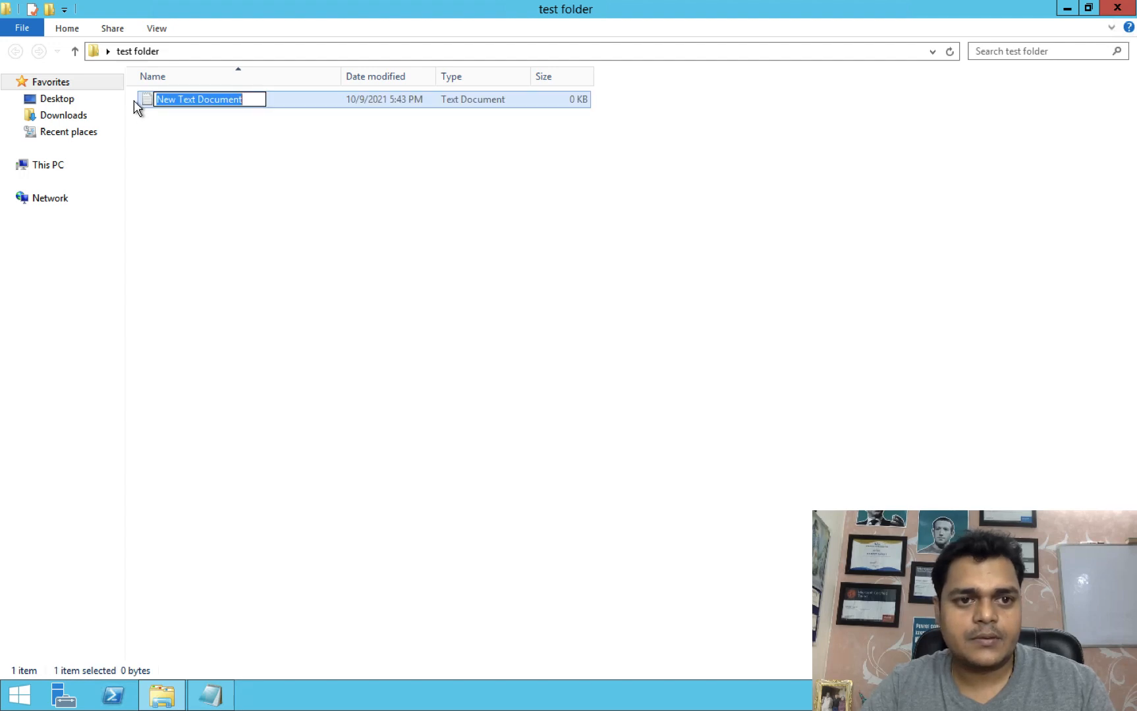
type("test")
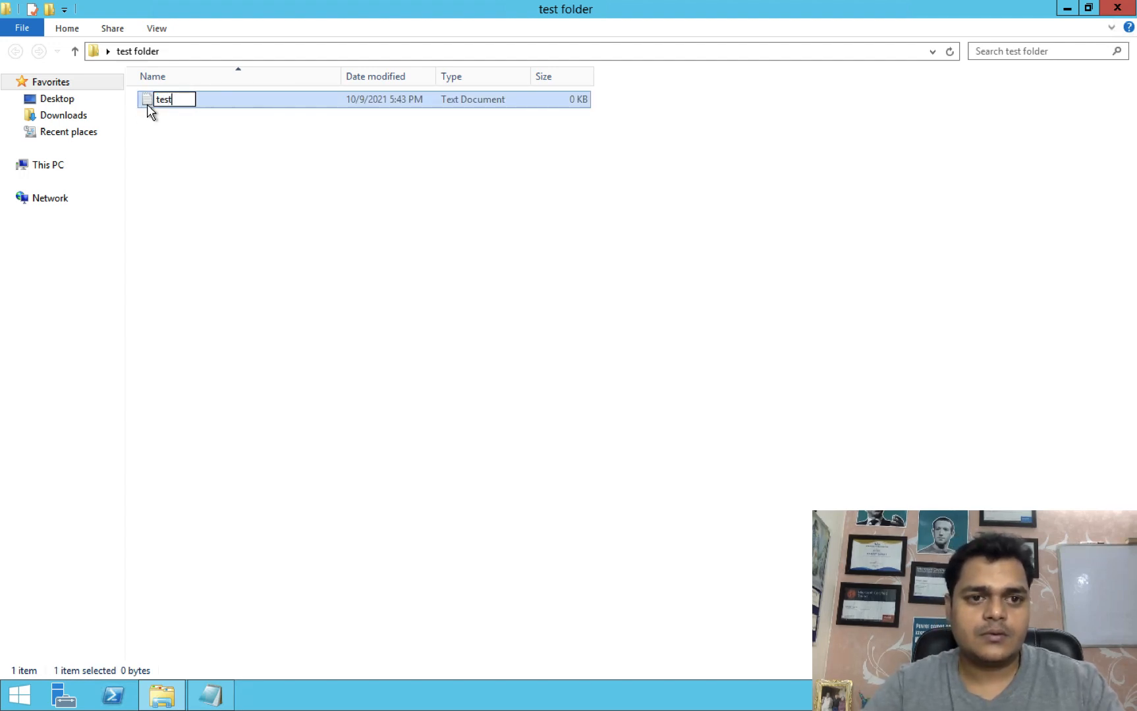
key("Return")
Write 'this is test file' in the test file, save it, and close the folder.
double_click(147, 106)
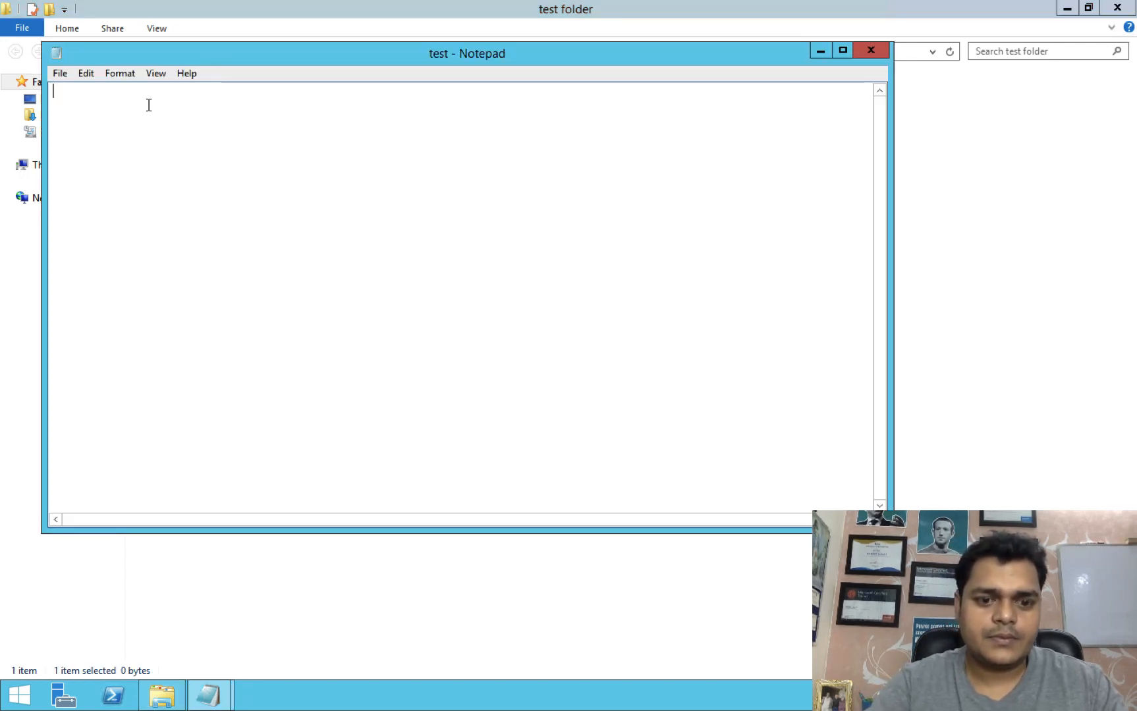
type("this is ")
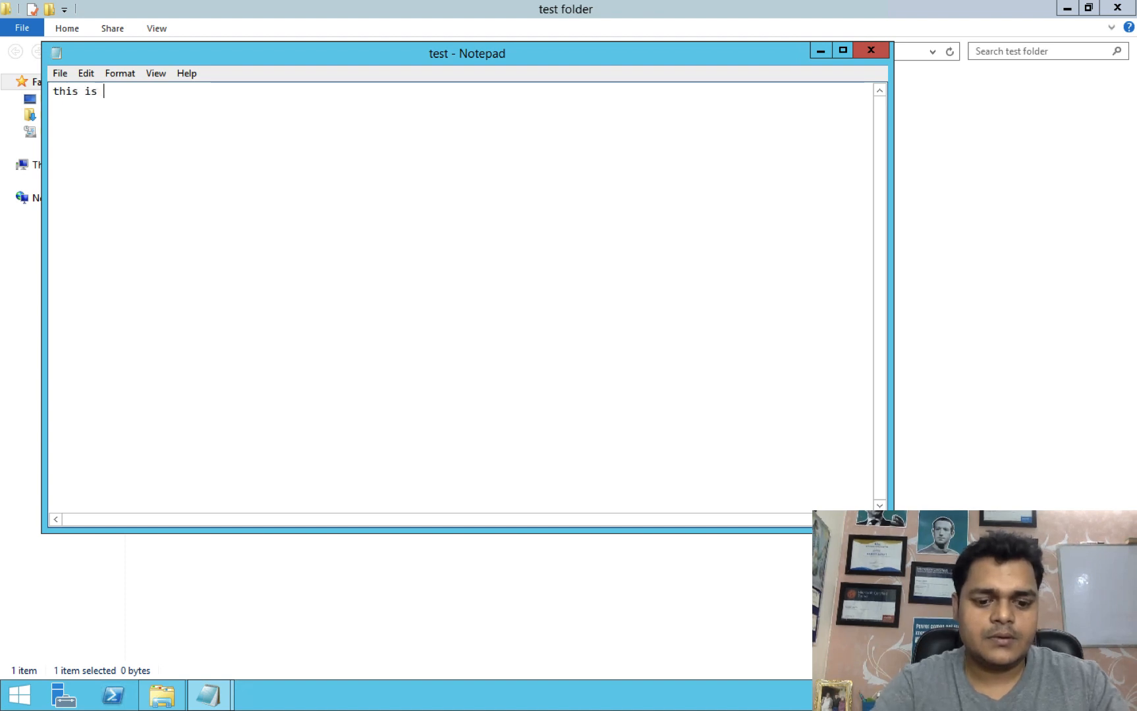
type("test file")
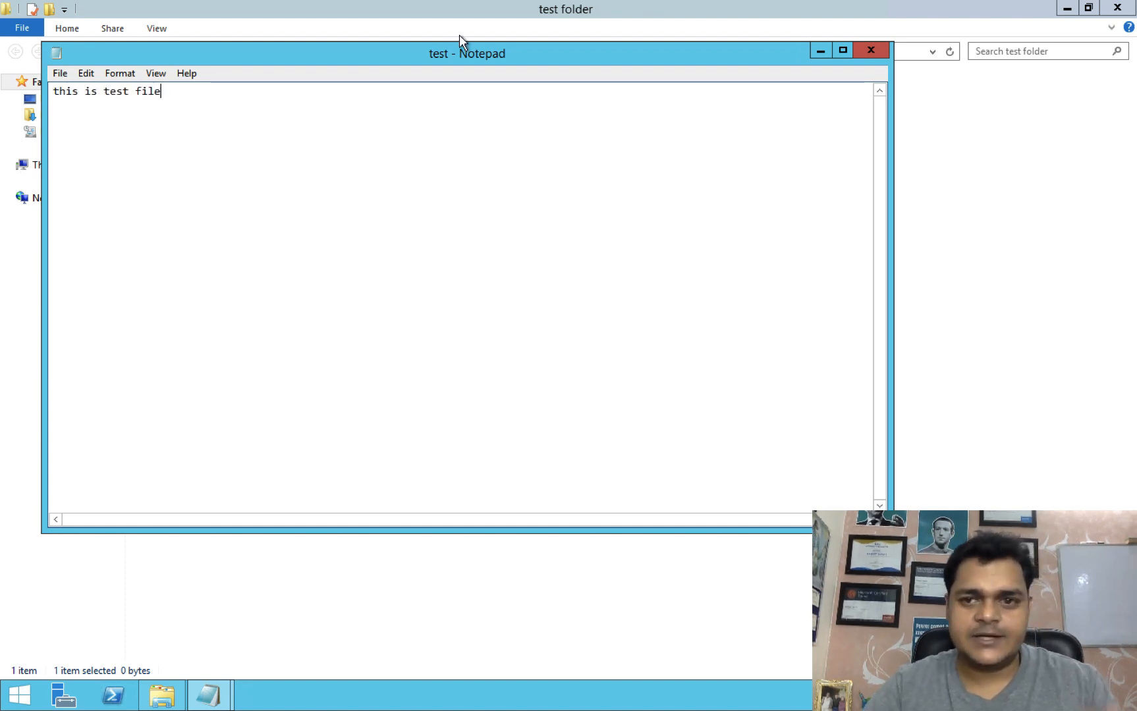
left_click(870, 54)
left_click(536, 357)
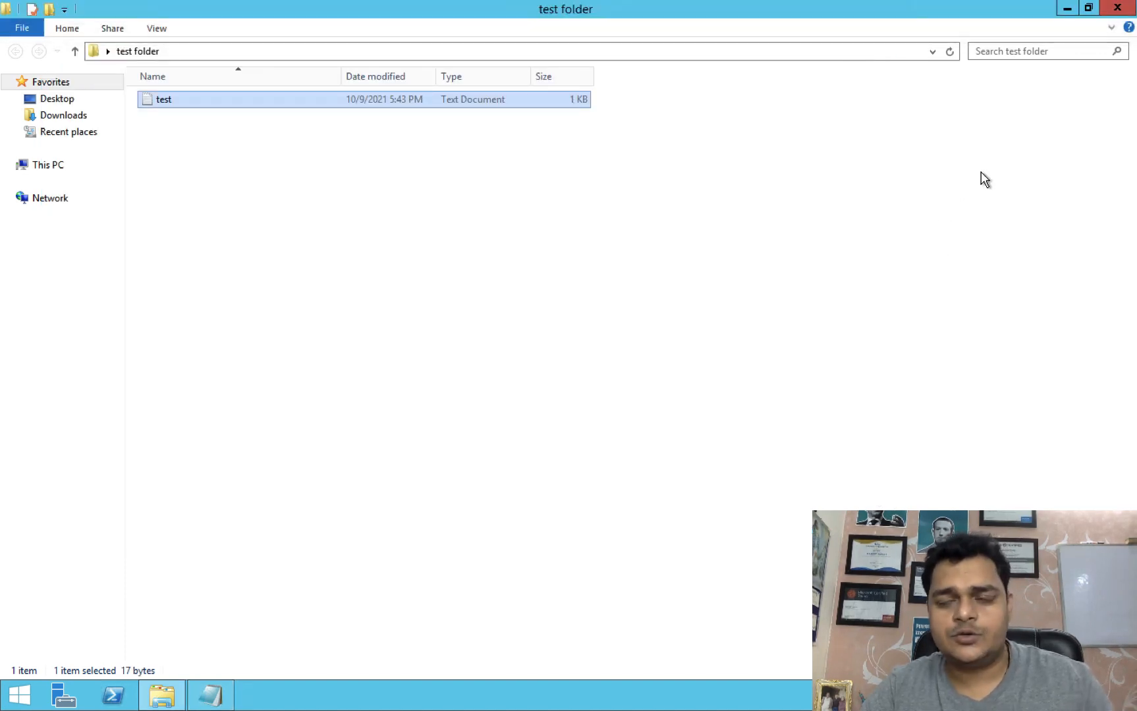
left_click(1117, 8)
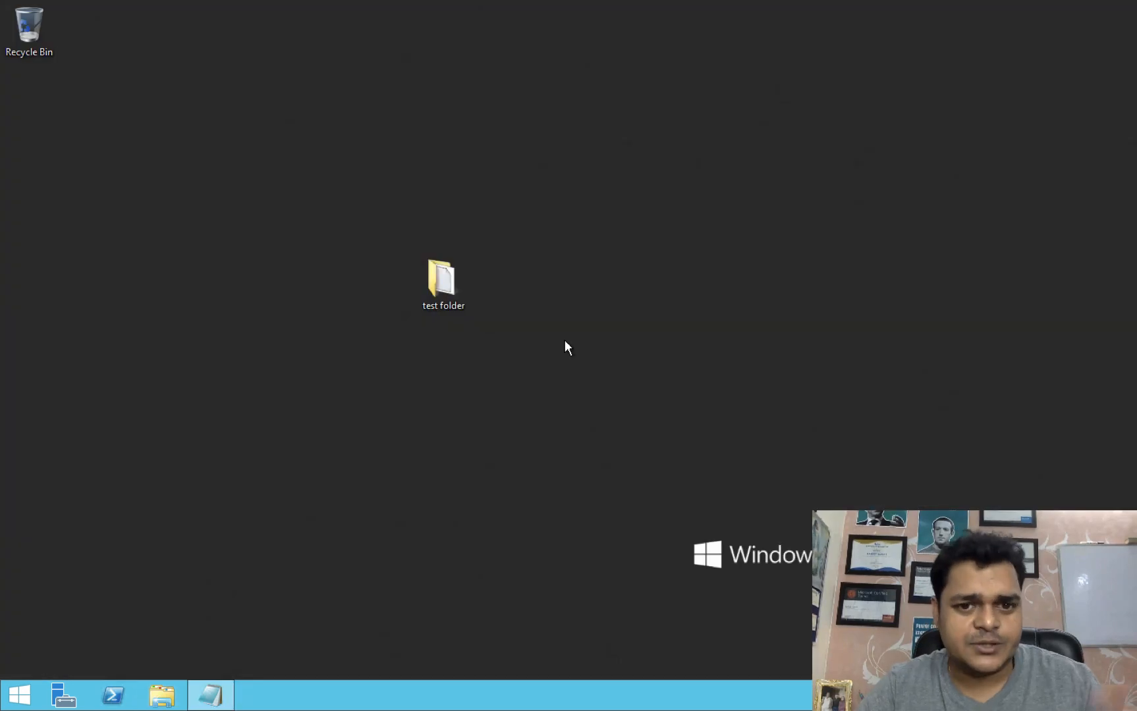
Sort the desktop icons by name and refresh the desktop.
right_click(378, 463)
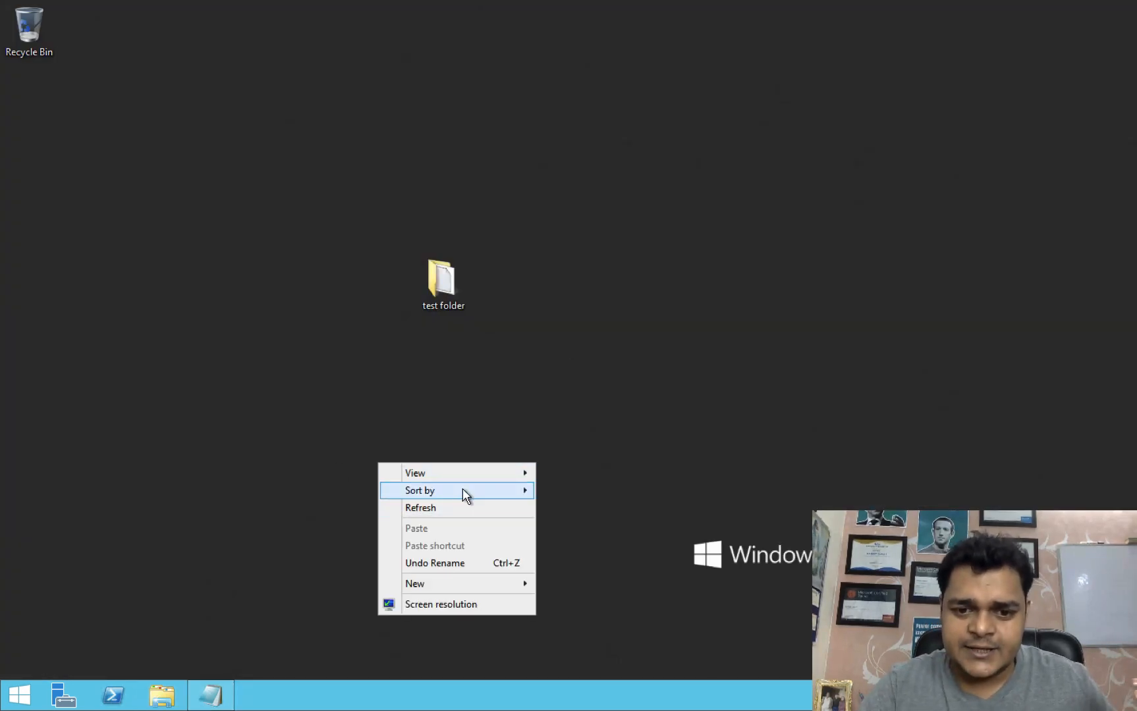
mouse_move(463, 490)
left_click(579, 495)
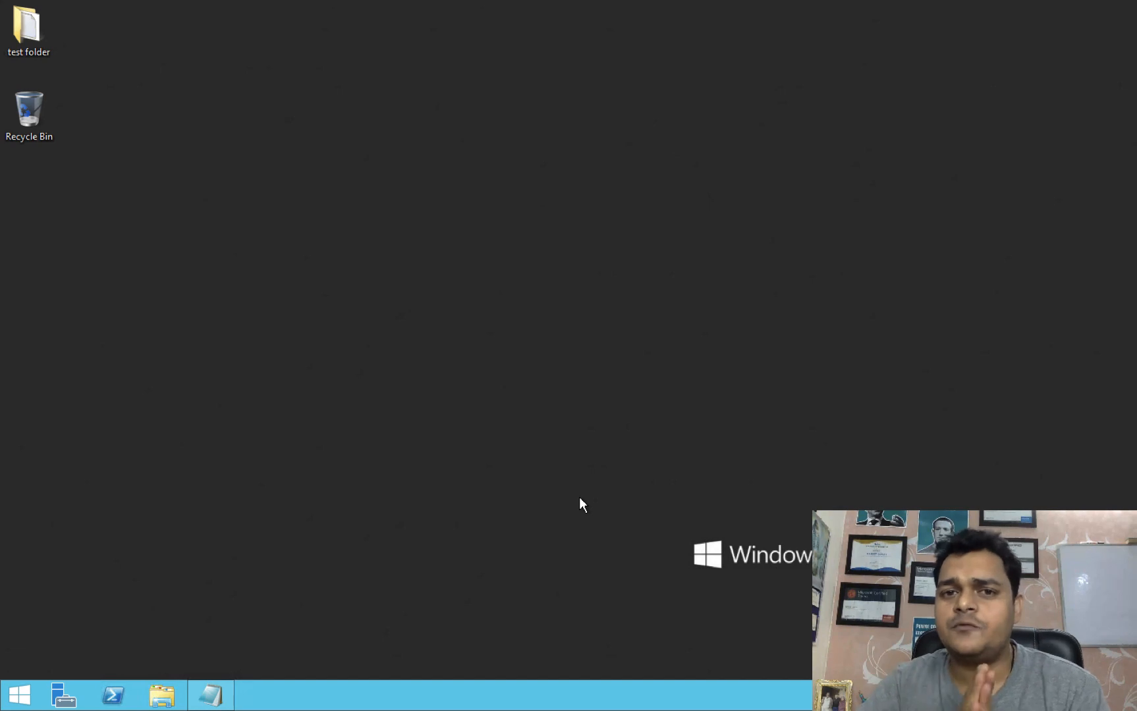
right_click(679, 416)
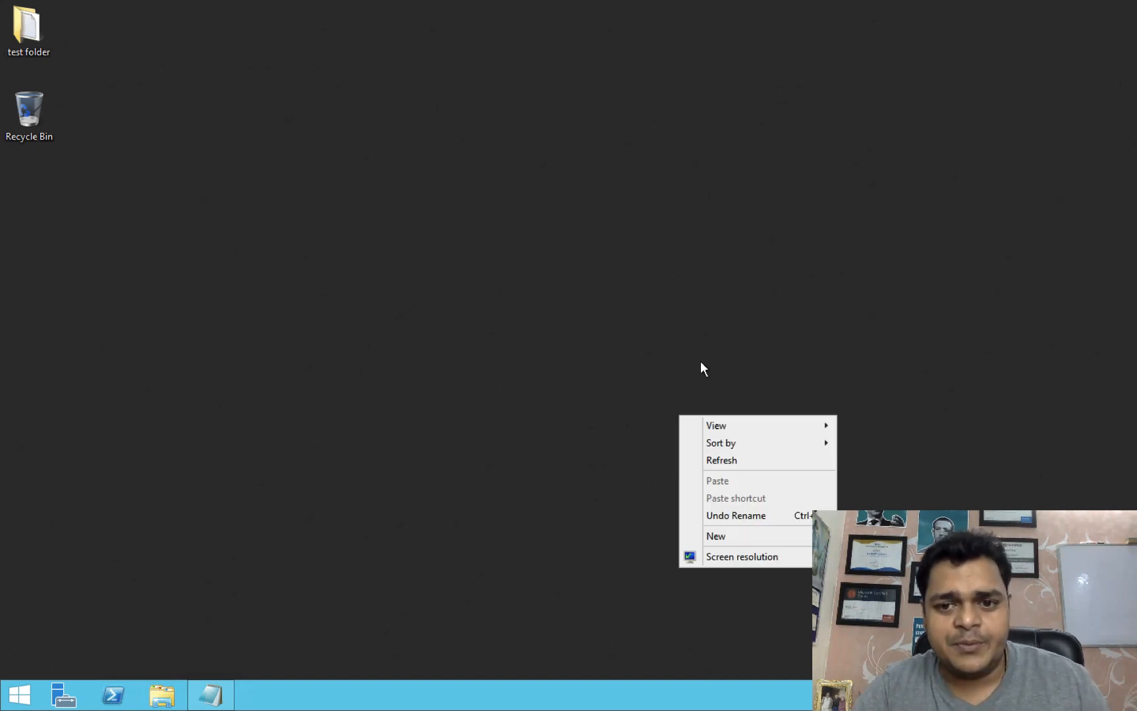
left_click(728, 461)
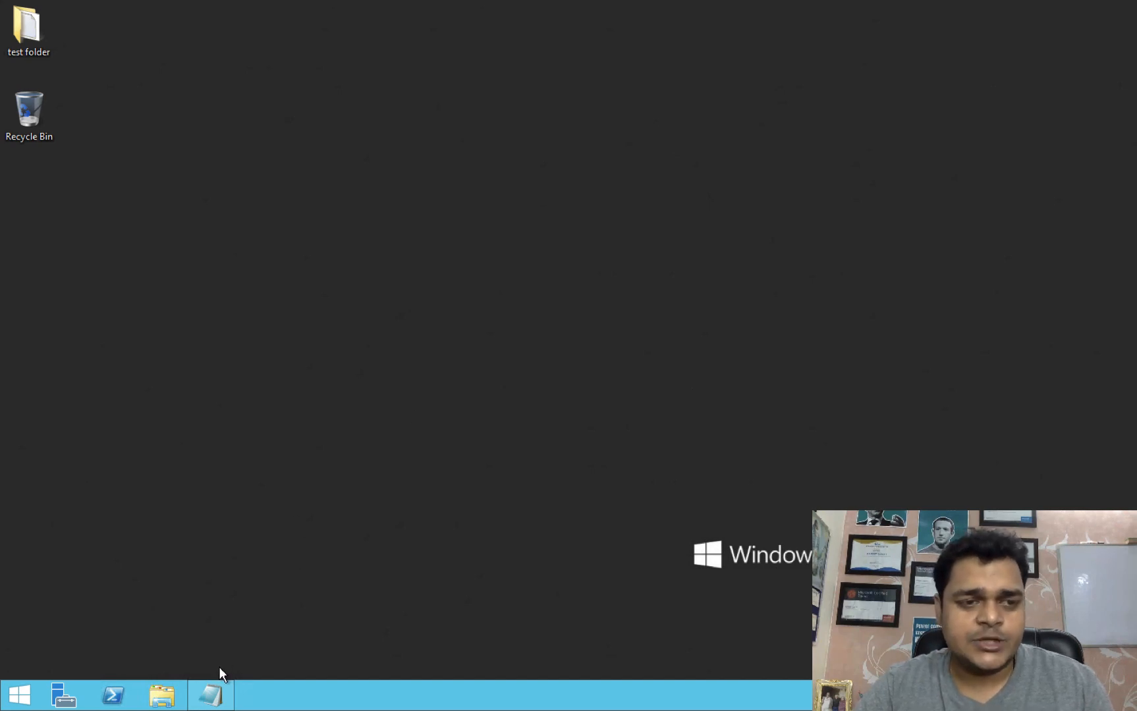
Open and close the This PC window, then switch back to the Azure portal.
left_click(162, 696)
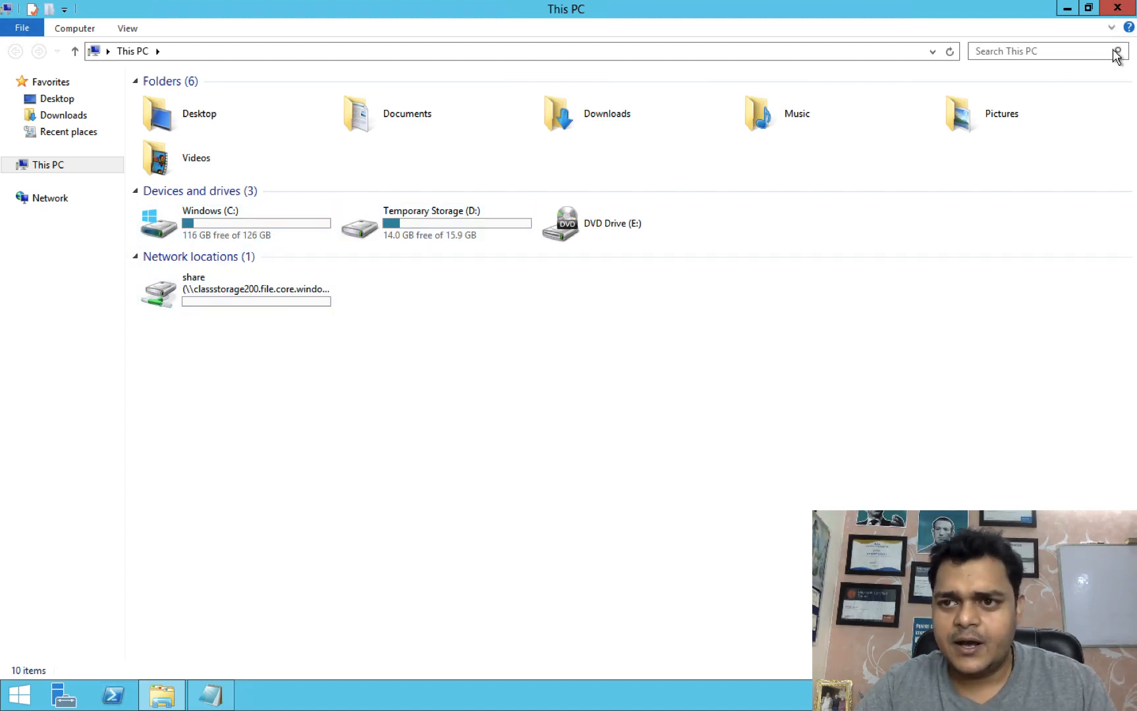
left_click(1117, 10)
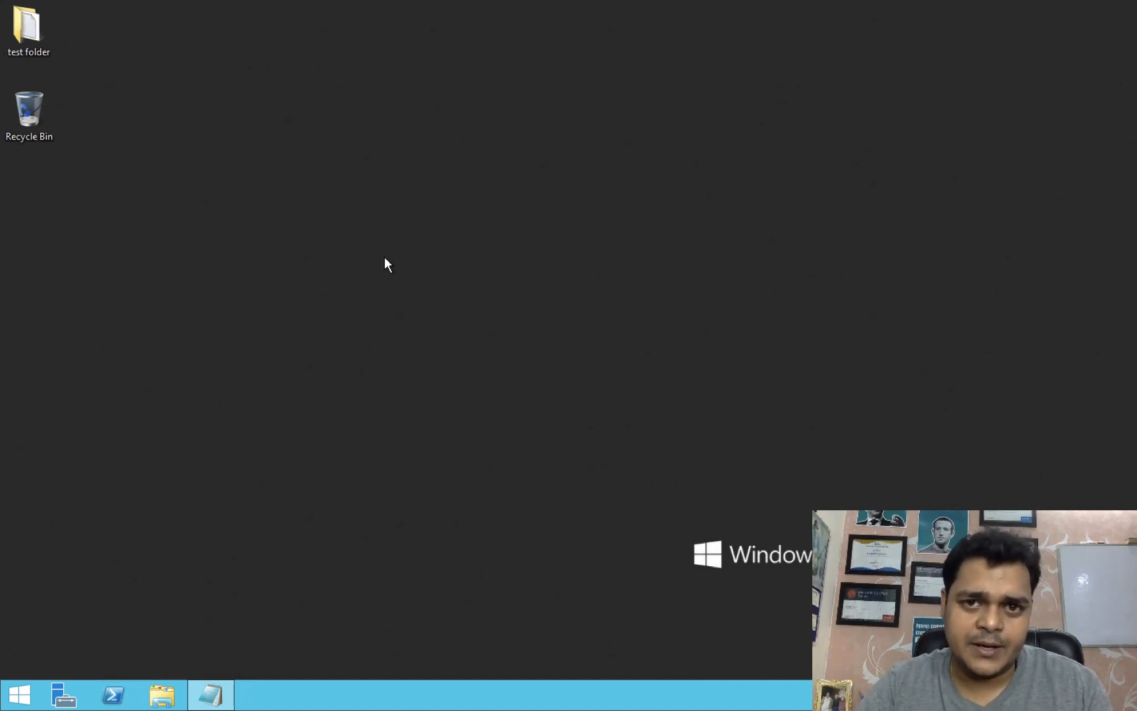
key("ctrl+Right")
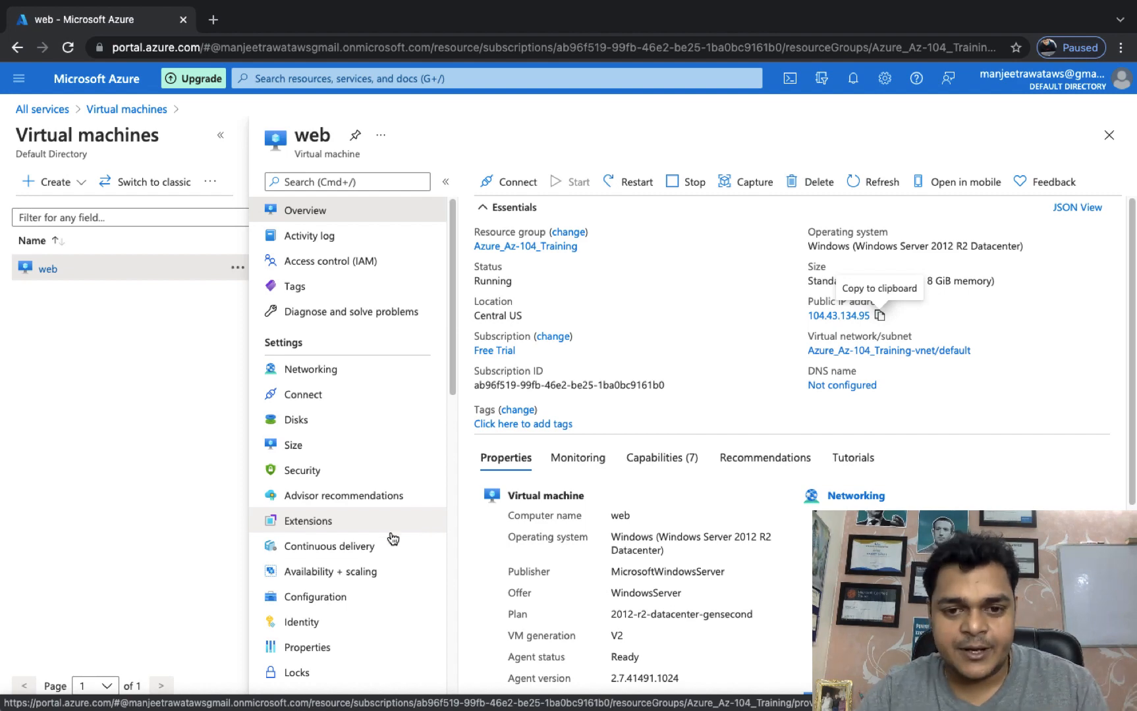
key("ctrl+Left")
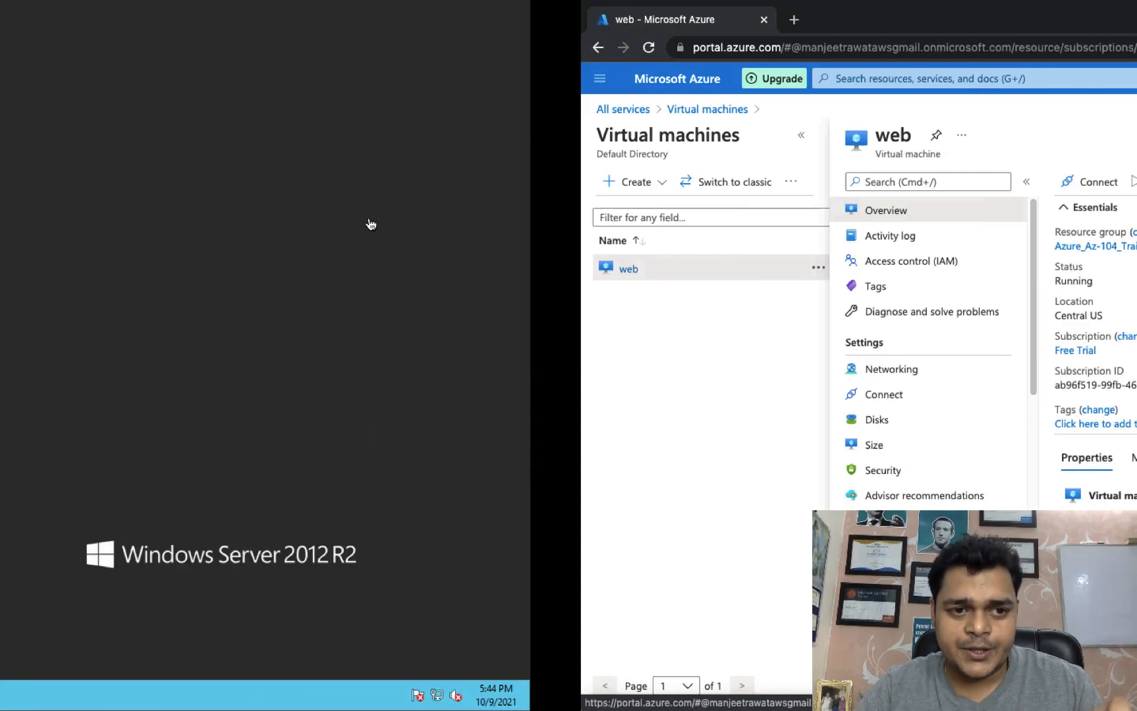
key("ctrl+Right")
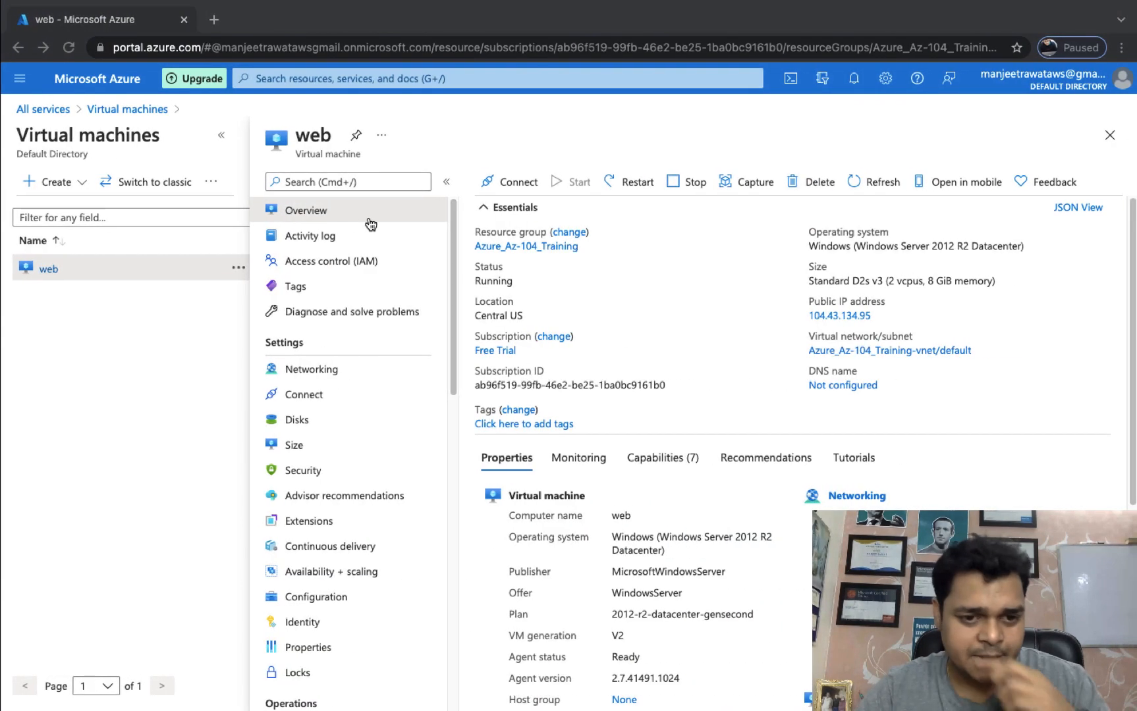
scroll(328, 500, "down", 6)
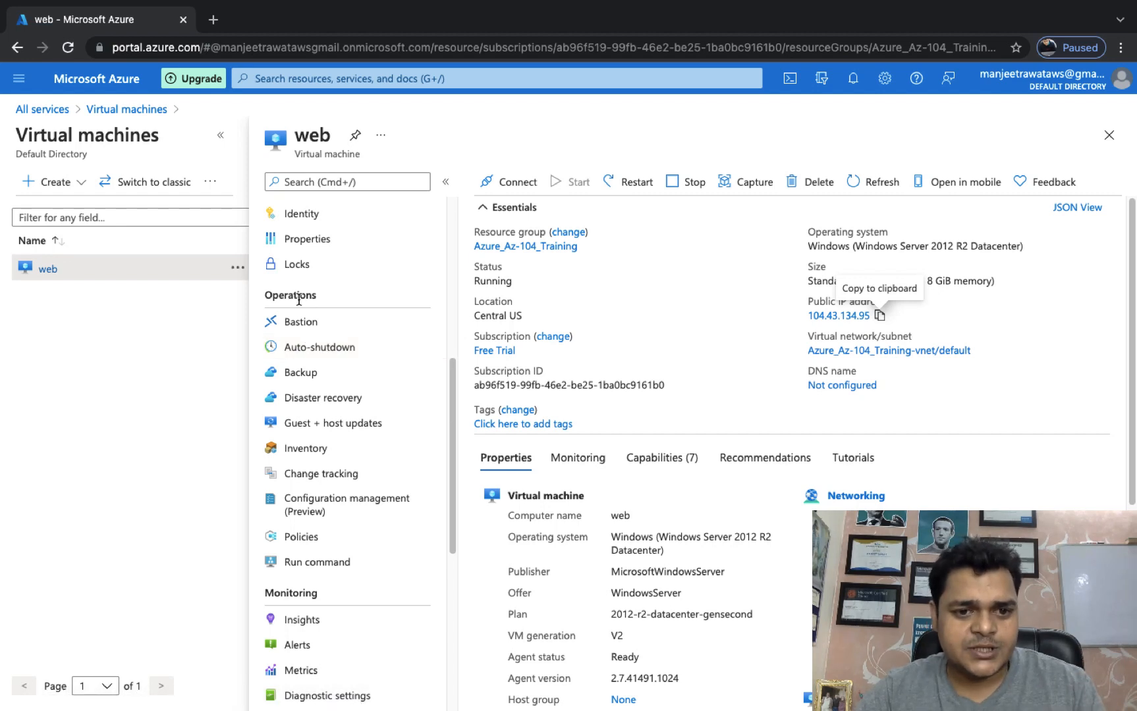
Open the web VM's Backup page and edit the DailyPolicy-kuk38npr backup policy.
left_click(301, 374)
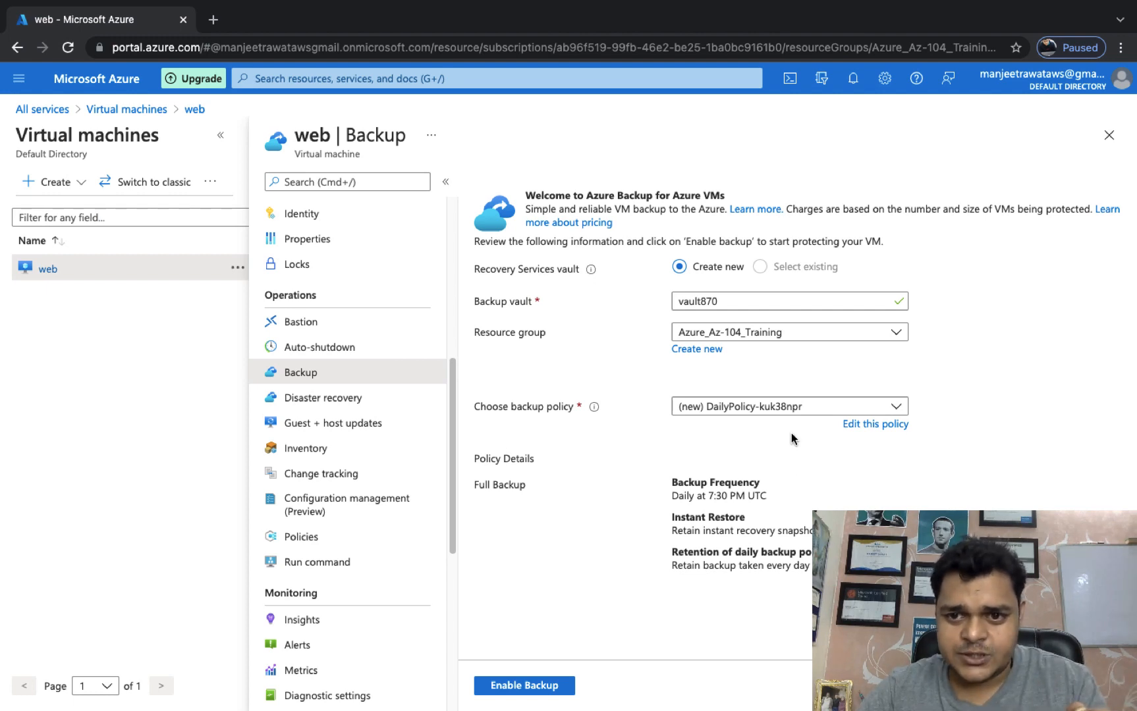
left_click(877, 425)
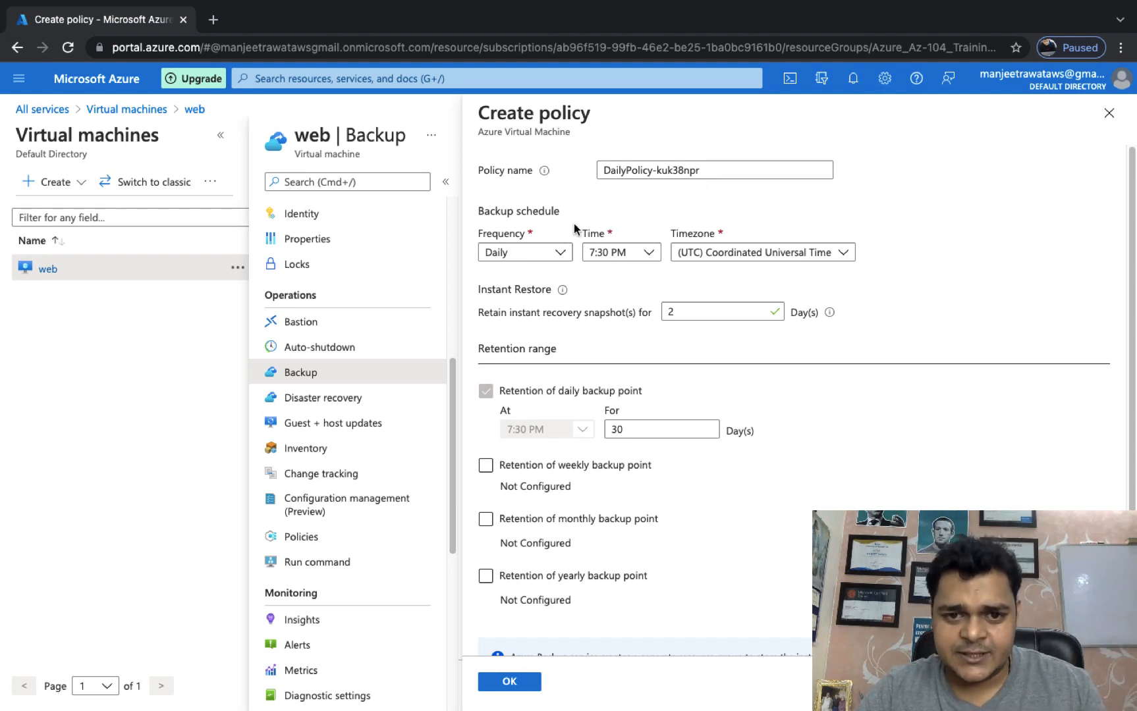
Make the policy back up weekly on Saturday instead of Sunday.
left_click(548, 252)
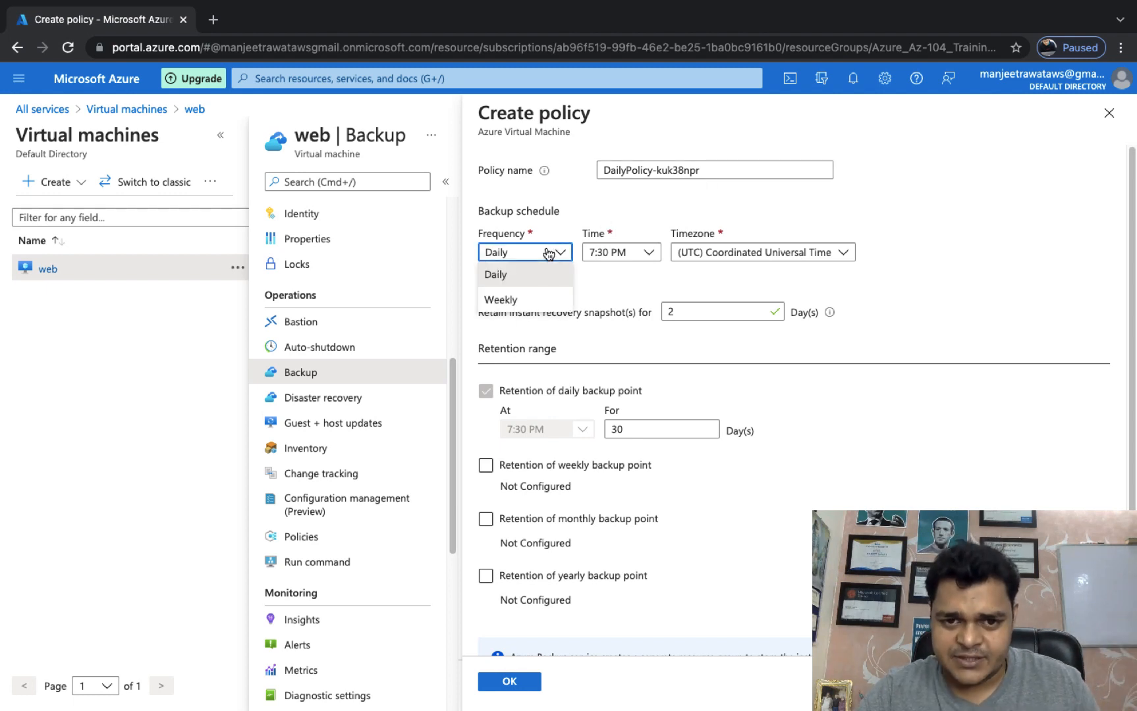
left_click(499, 300)
left_click(662, 251)
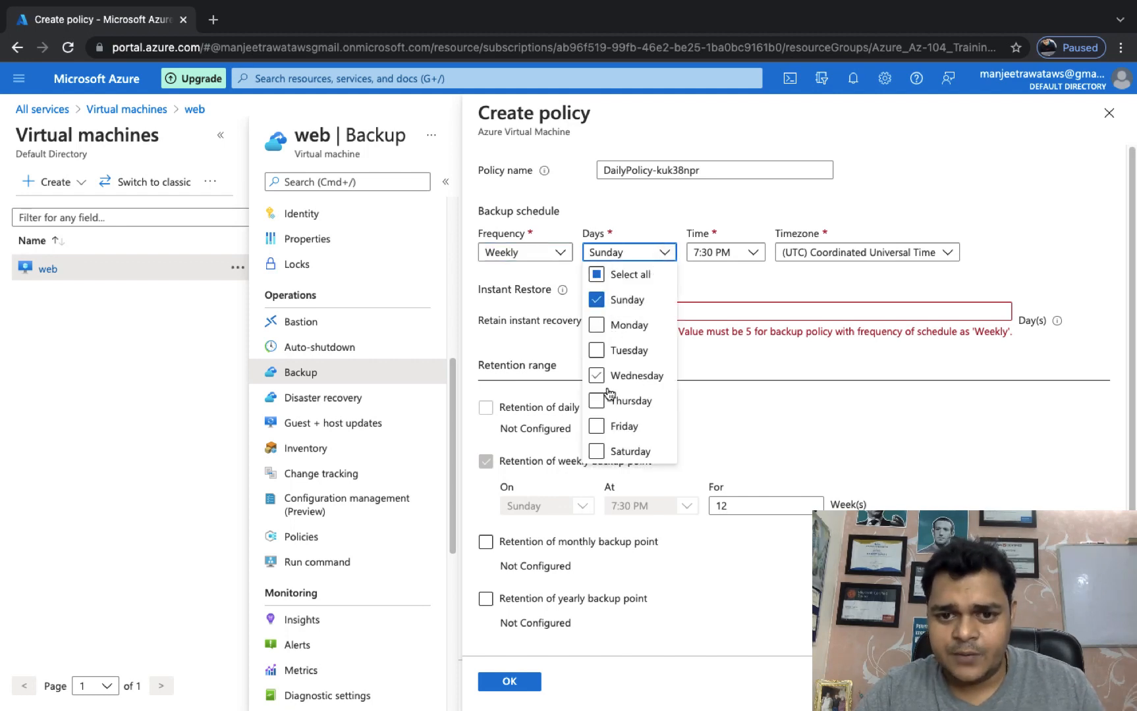
left_click(597, 300)
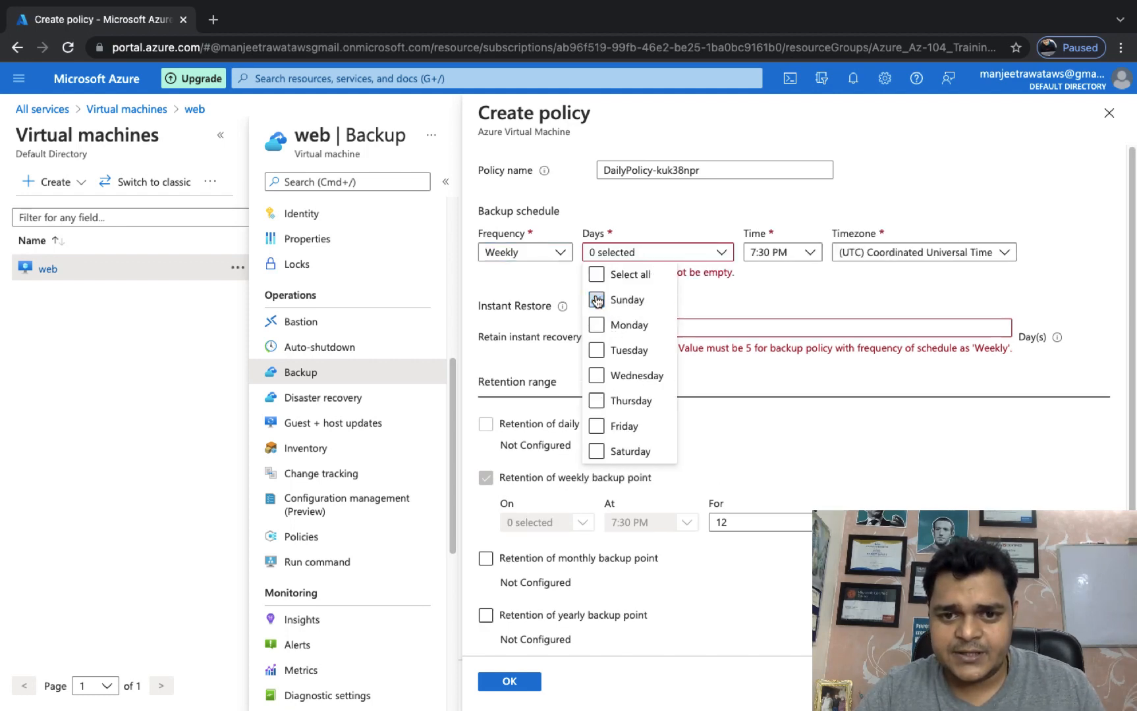
left_click(596, 451)
left_click(775, 285)
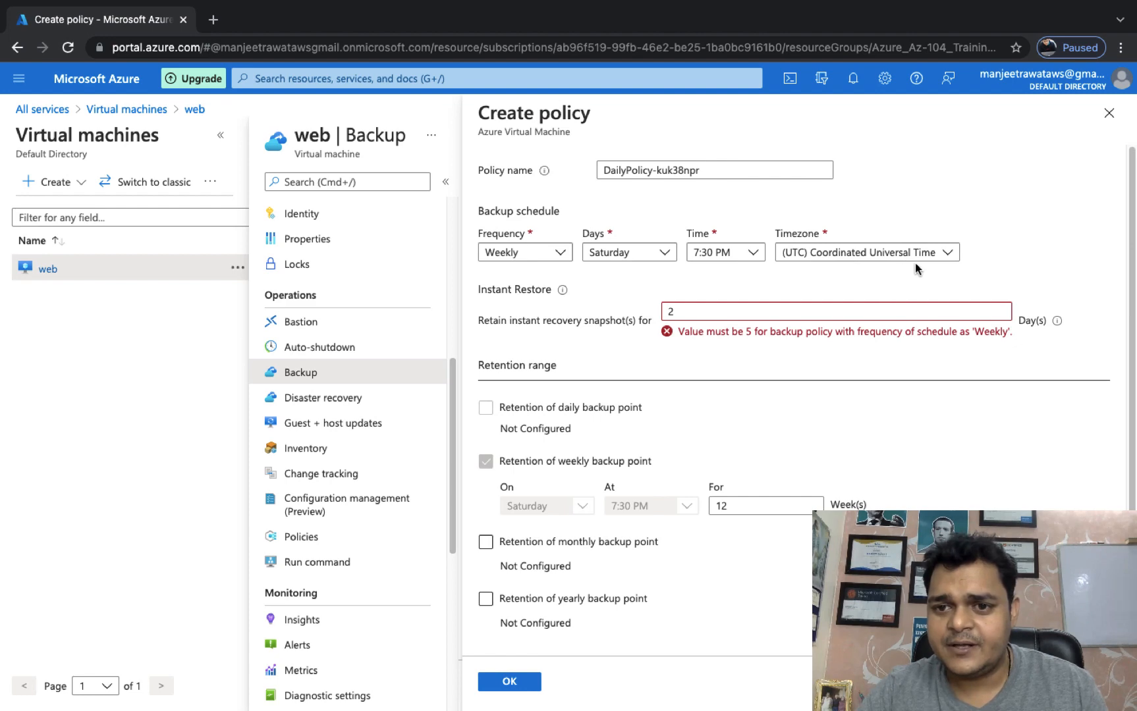
Set the backup policy timezone to Kiritimati Island.
left_click(869, 256)
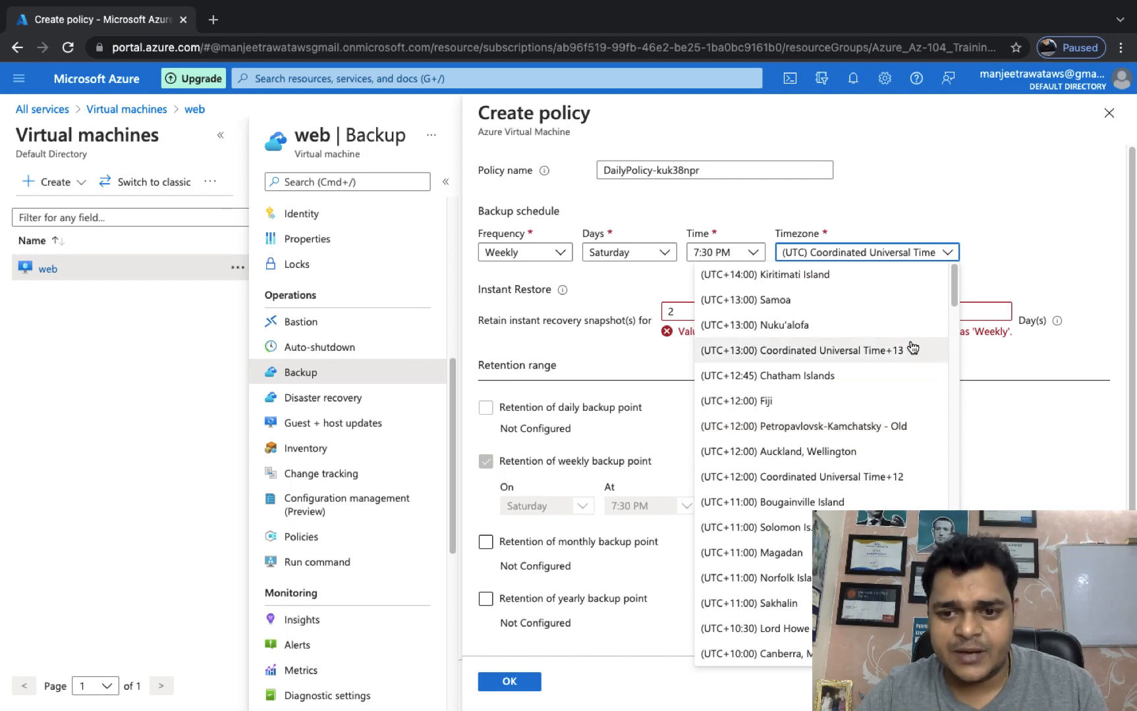
left_click(861, 423)
left_click(969, 253)
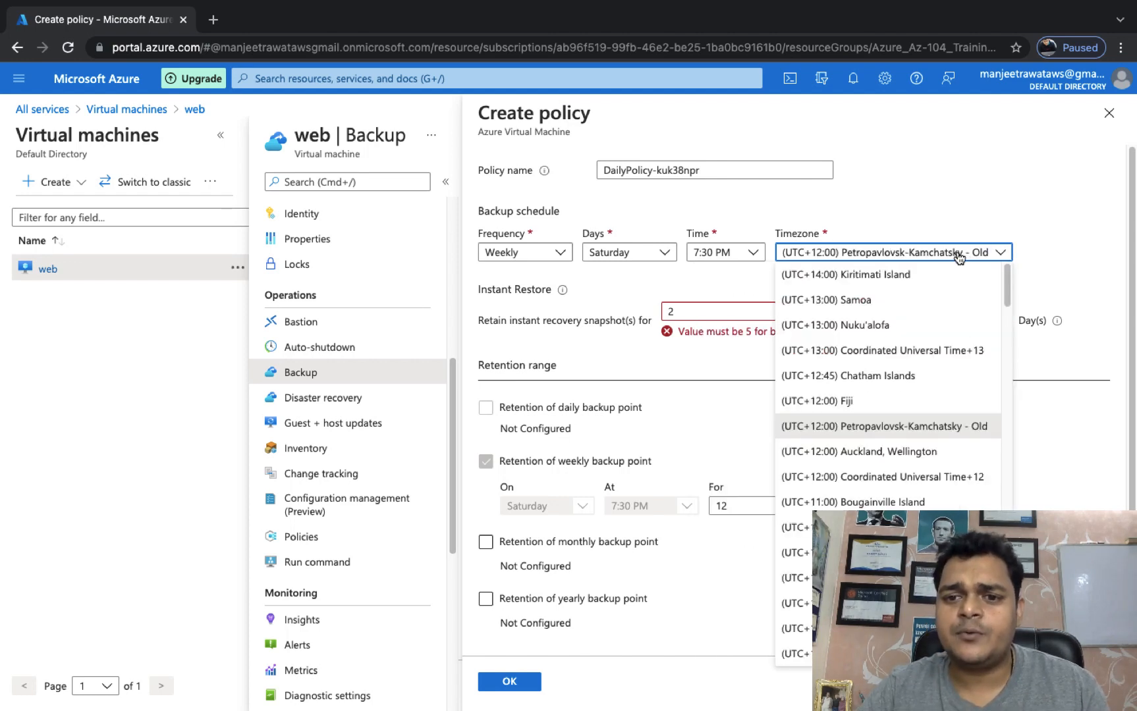
left_click(851, 277)
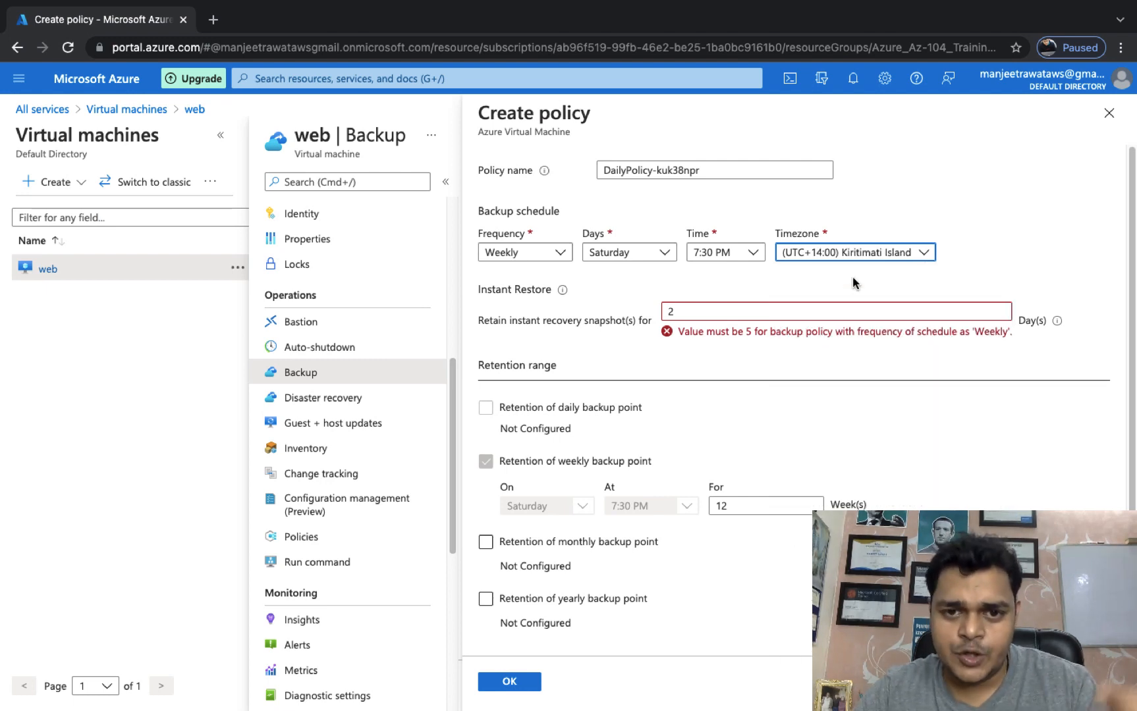
Set instant recovery snapshot retention to 5 days.
left_click(704, 312)
key("BackSpace")
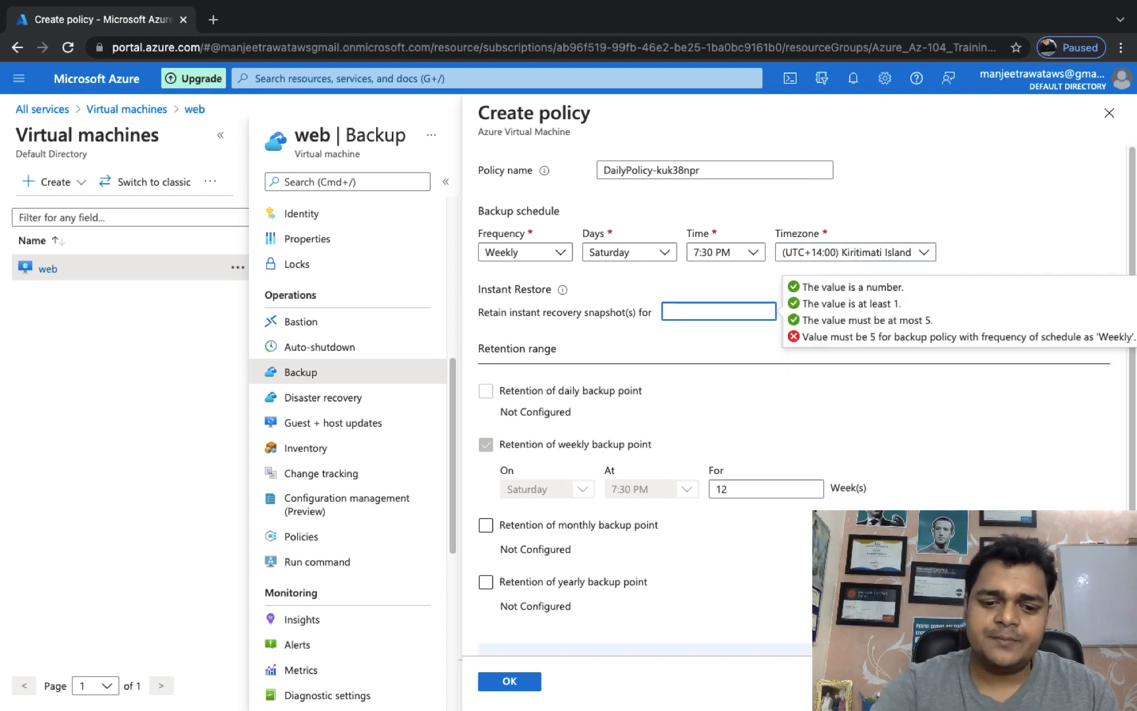
type("5")
left_click(693, 356)
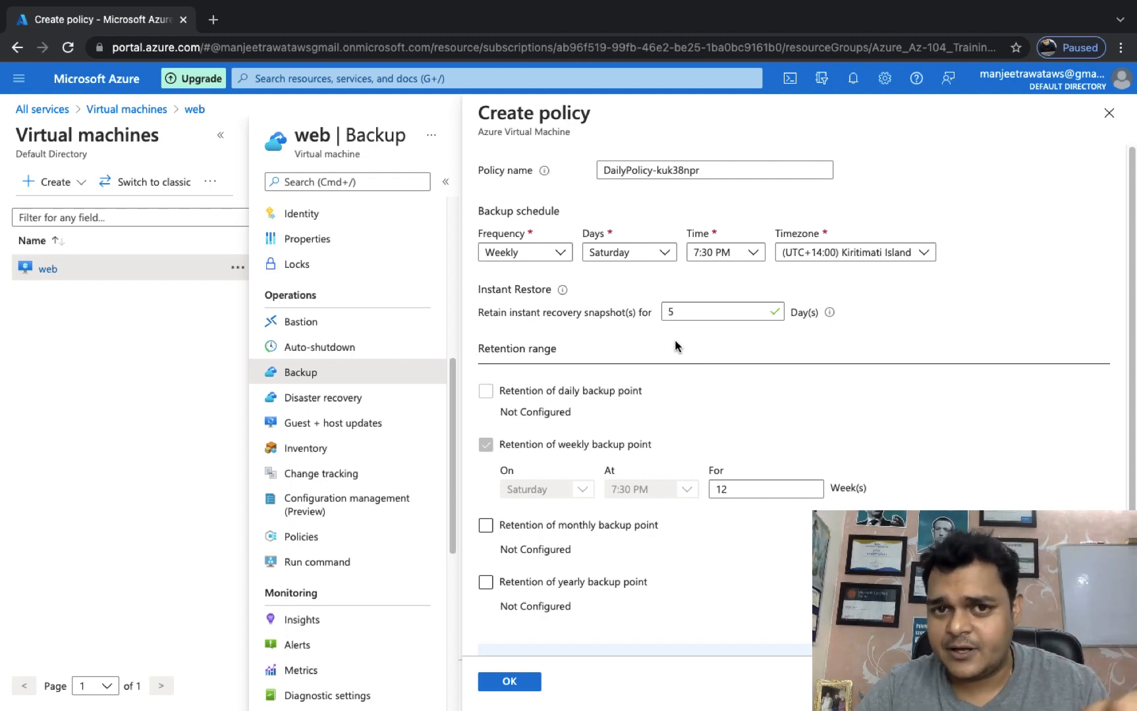
Change weekly backup retention from 12 to 2 weeks and save the policy.
scroll(648, 393, "down", 1)
left_click(727, 400)
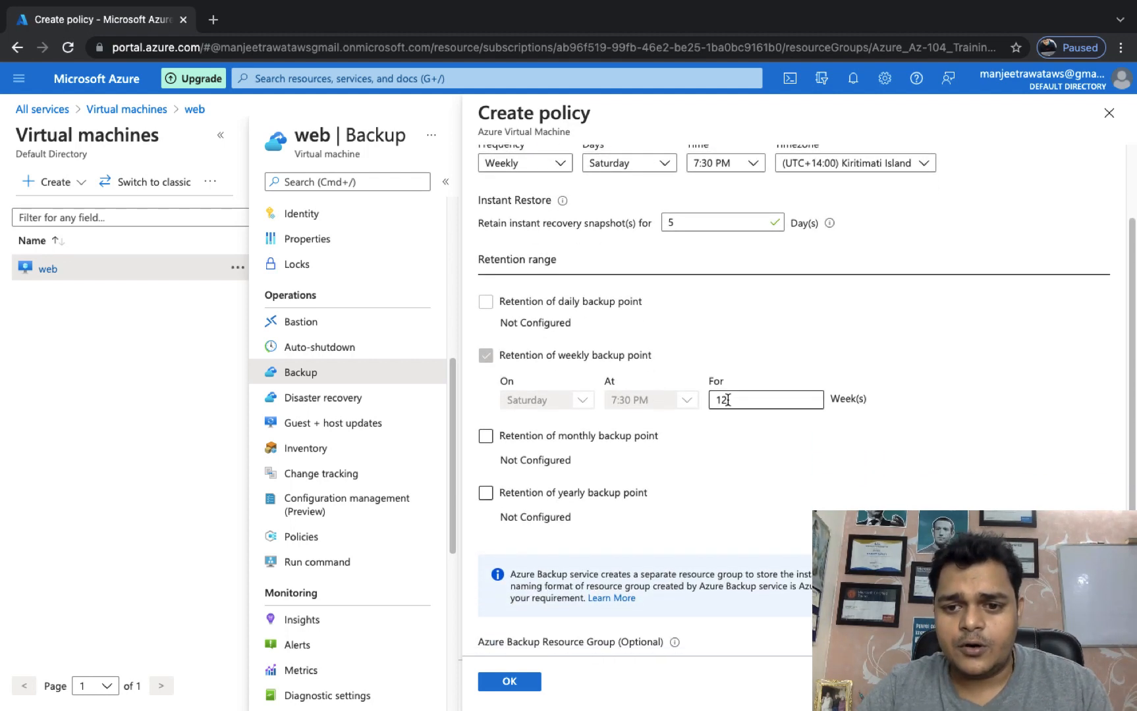
left_click_drag(741, 399, 710, 400)
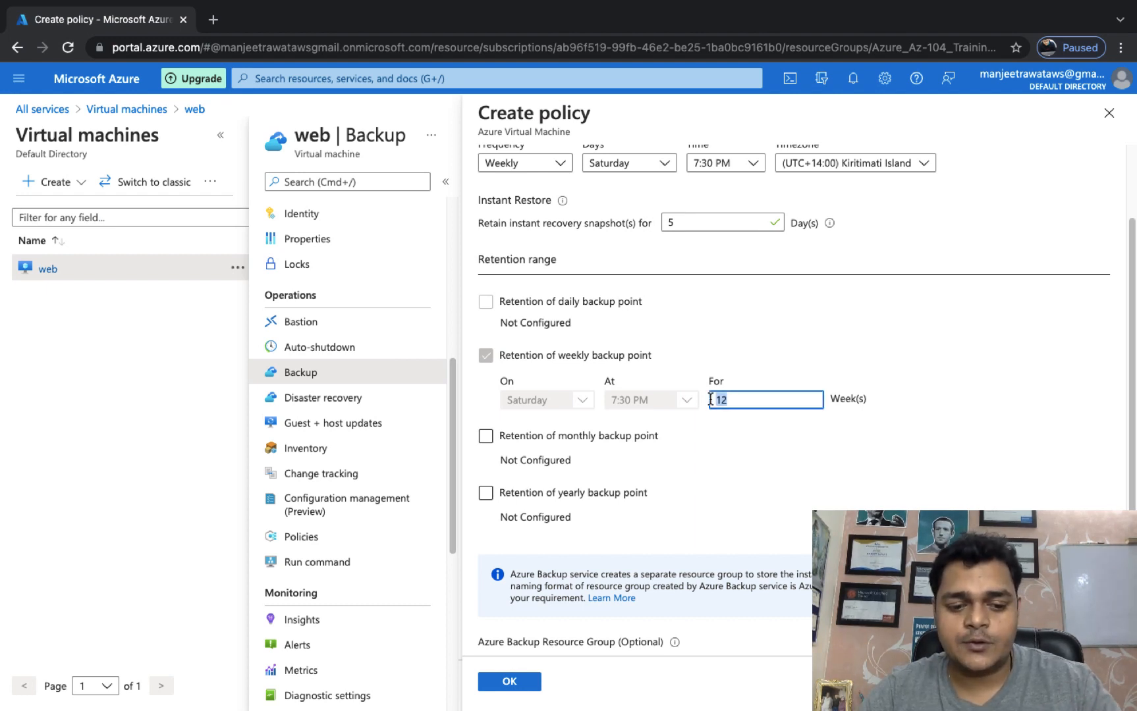
type("2")
left_click(874, 469)
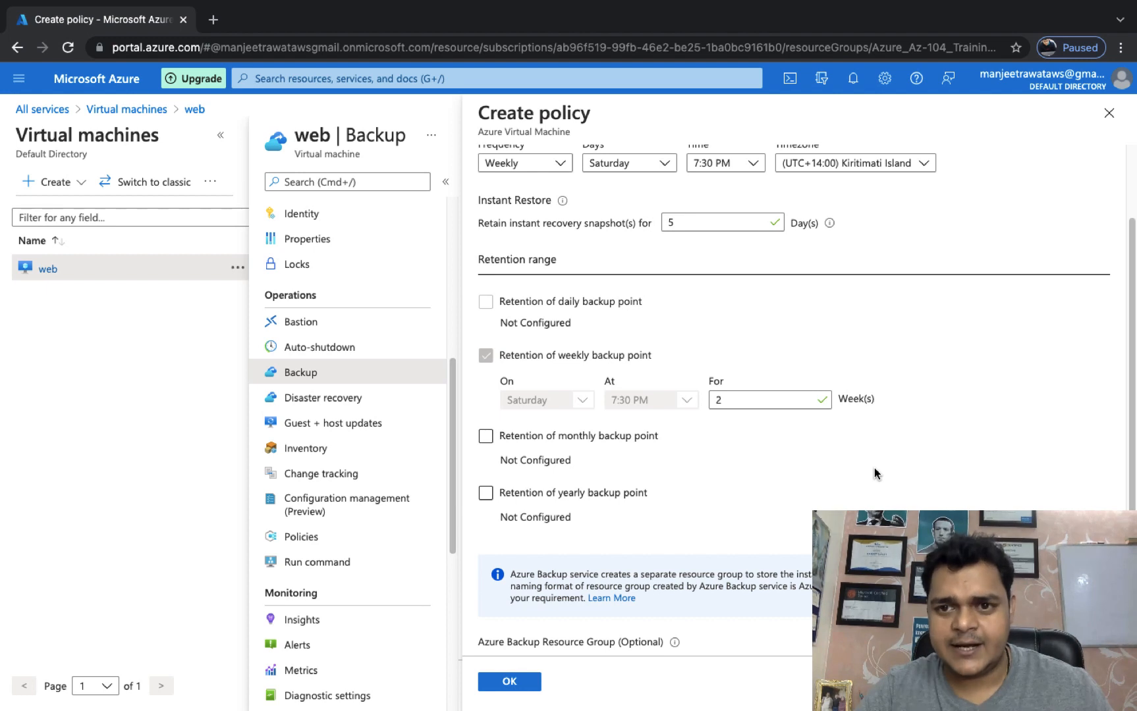
scroll(757, 463, "down", 1)
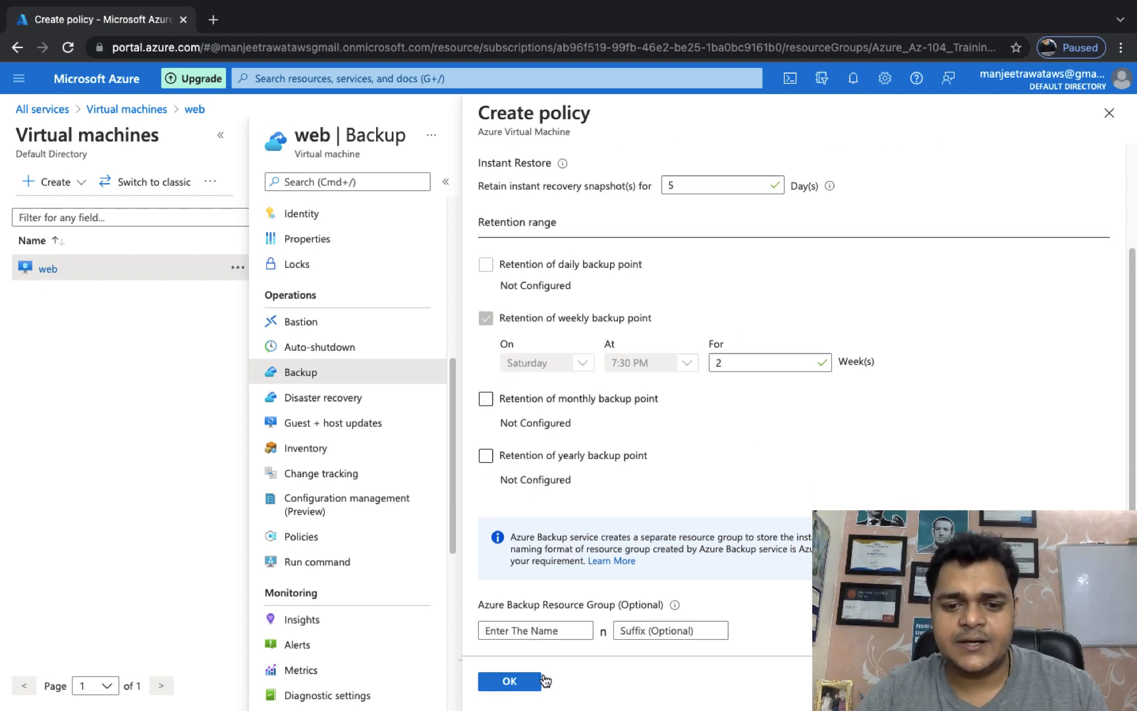
left_click(509, 685)
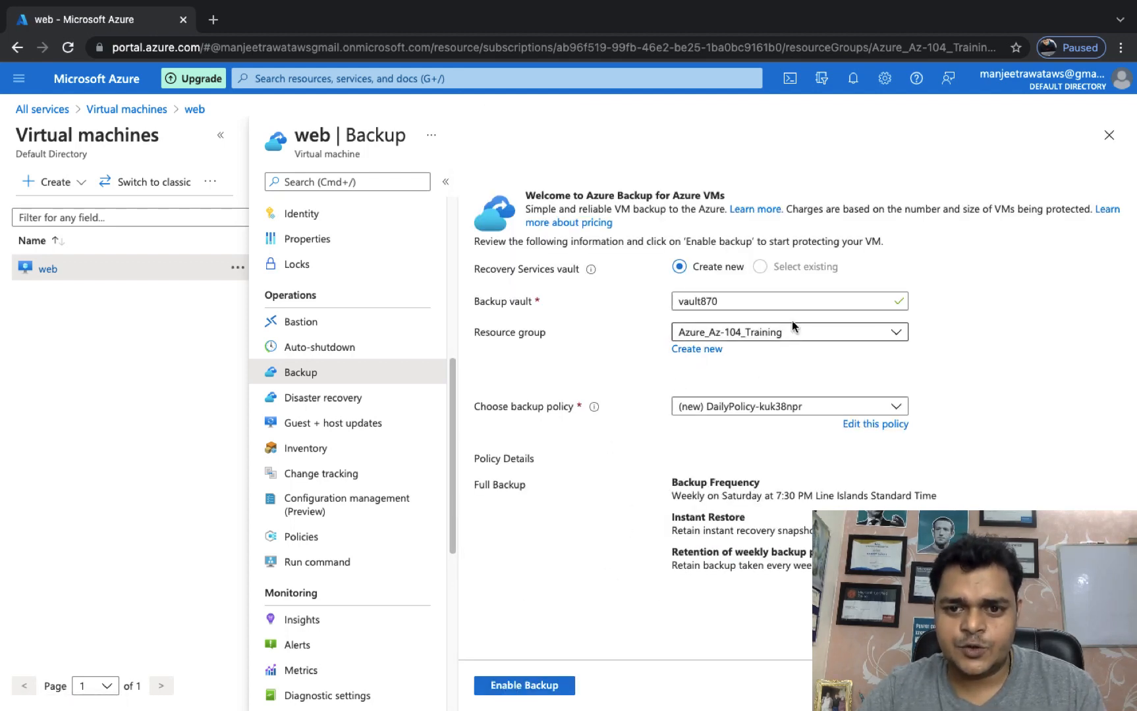
Review the vault870 and weekly policy details and enable backup for the web VM.
left_click(724, 301)
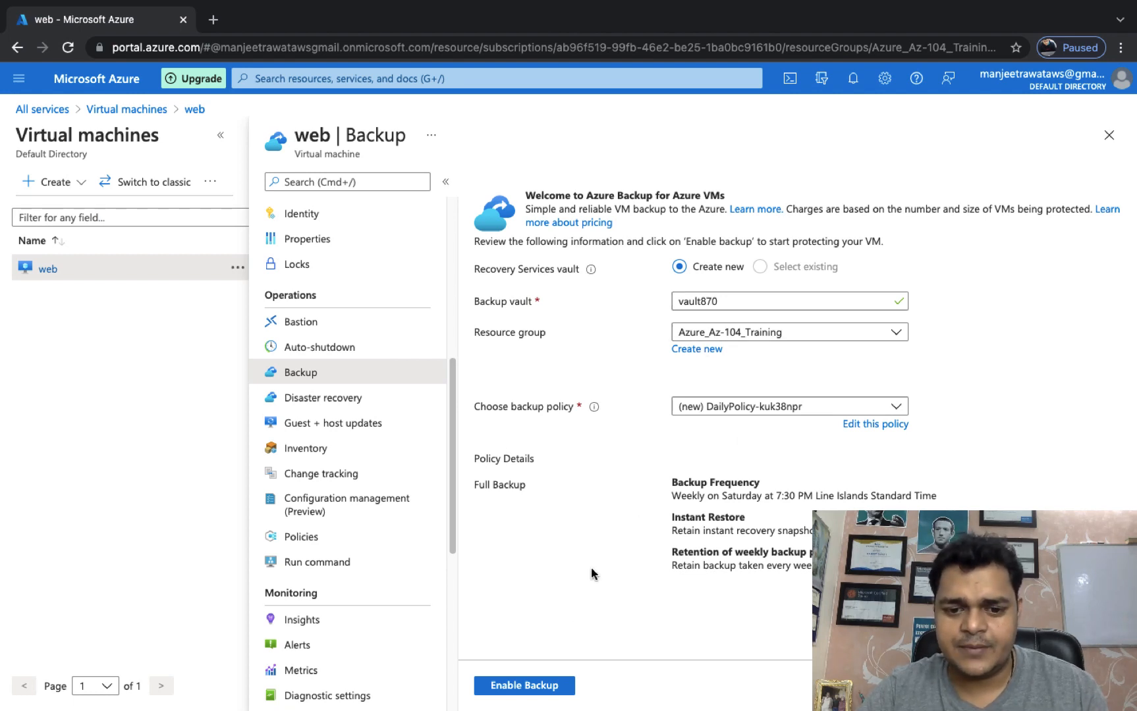
left_click(524, 686)
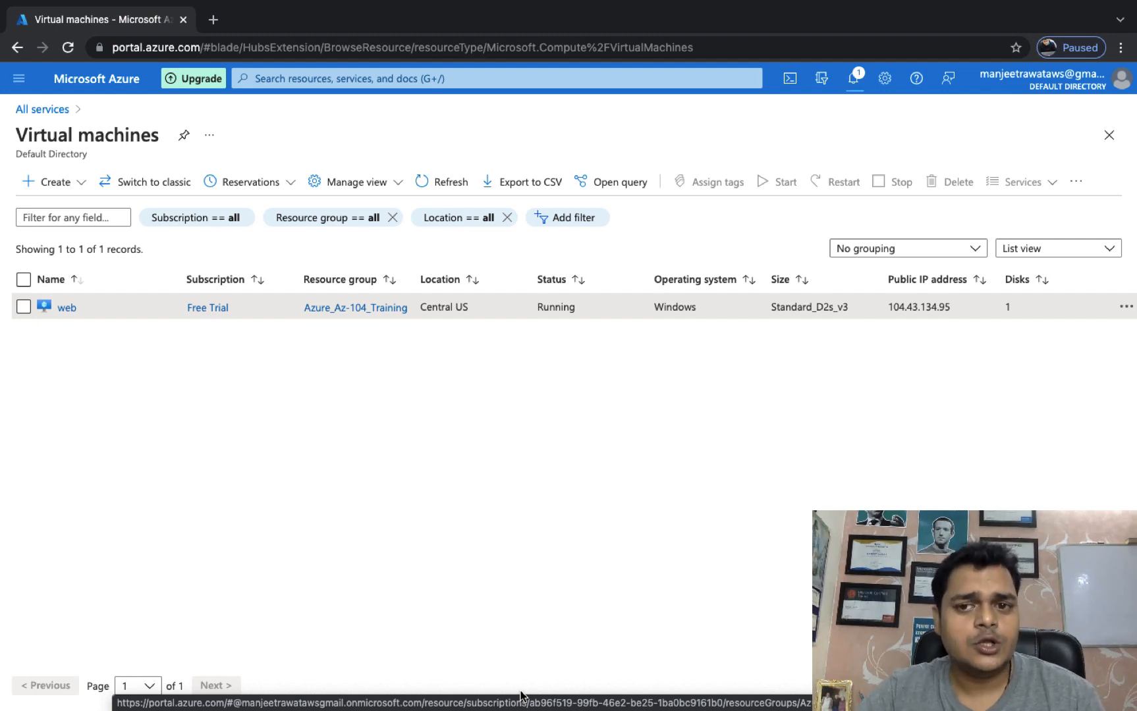
Open Azure home in a new tab and sign in with the already signed-in account.
left_click(859, 70)
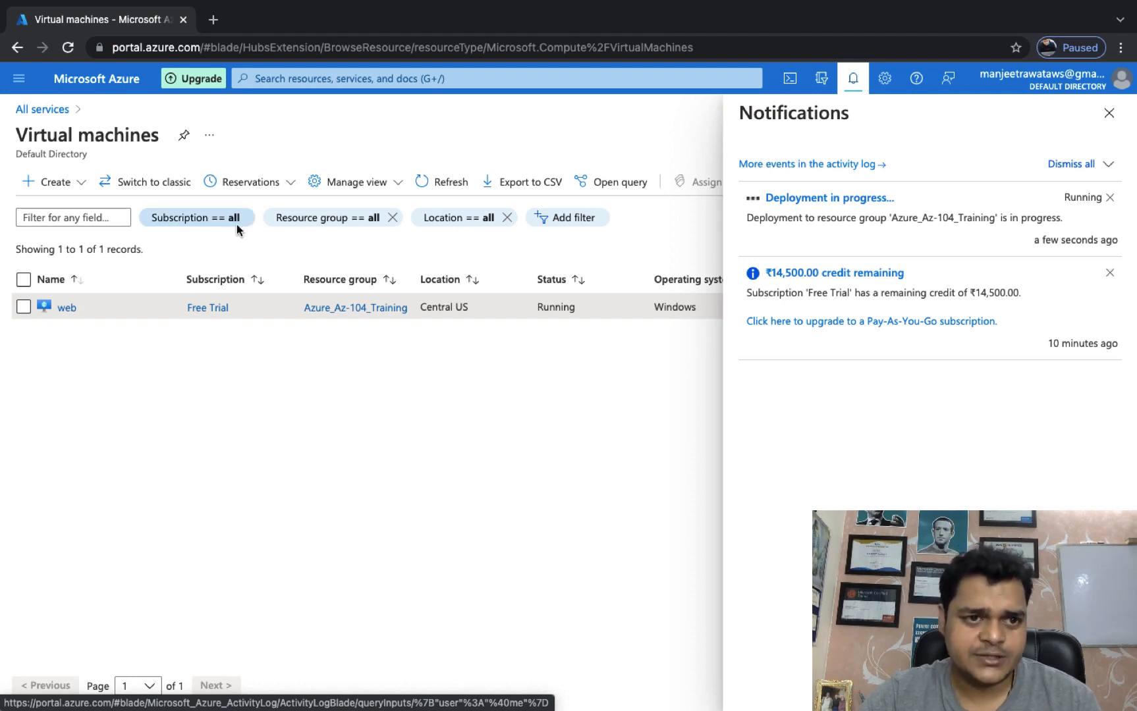
right_click(88, 90)
left_click(126, 102)
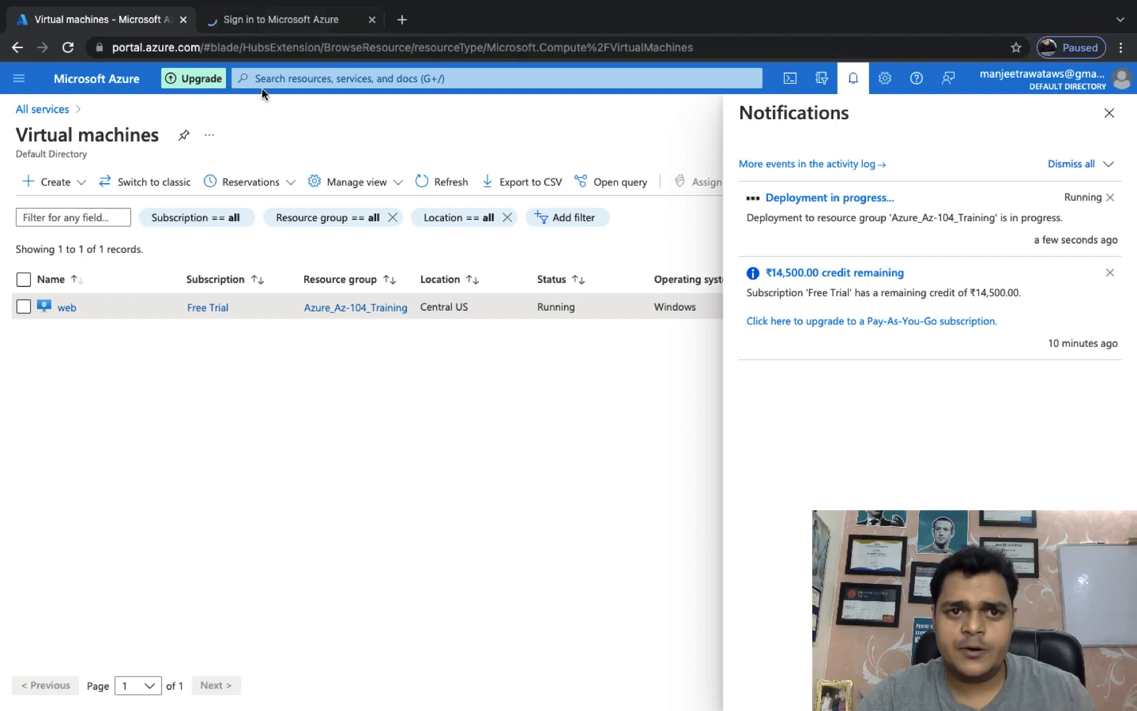
left_click(293, 21)
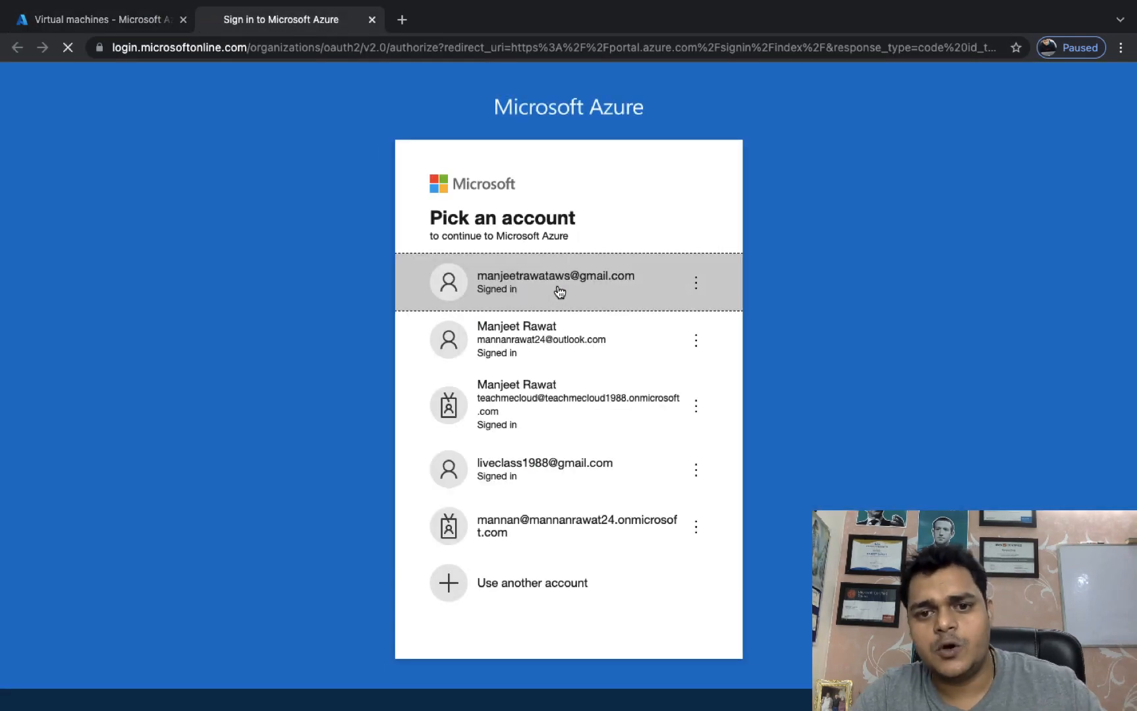
left_click(557, 290)
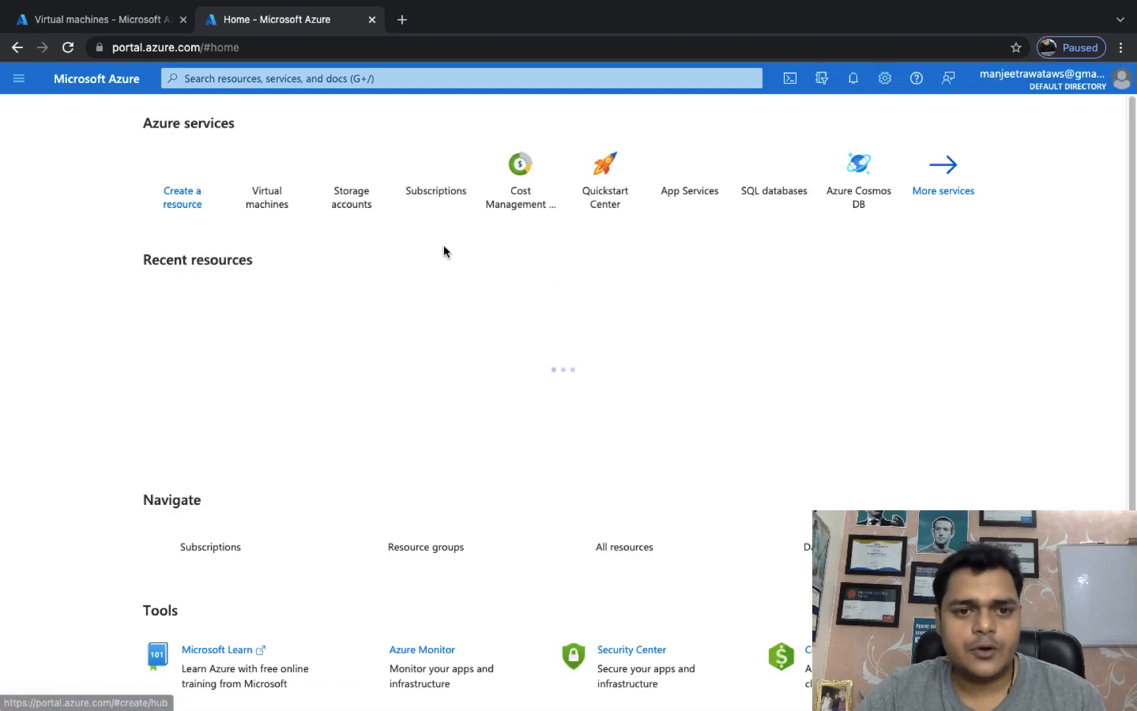
Open Recovery Services vaults from the Storage category of All services.
left_click(520, 78)
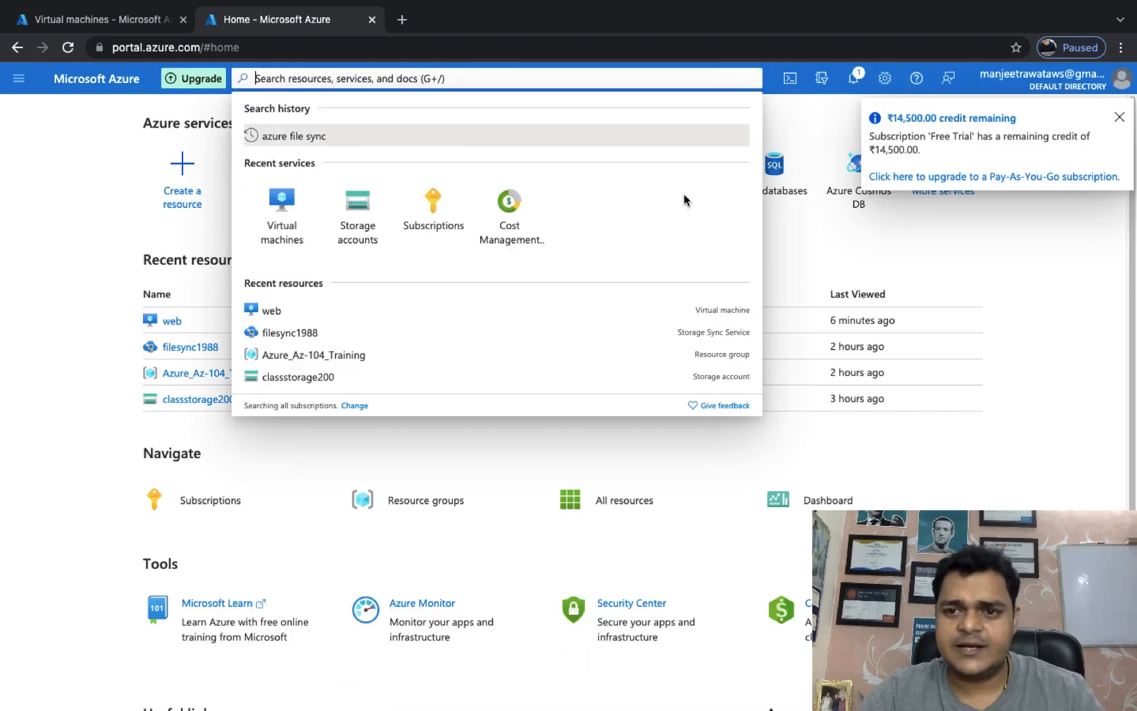
left_click(953, 257)
left_click(946, 193)
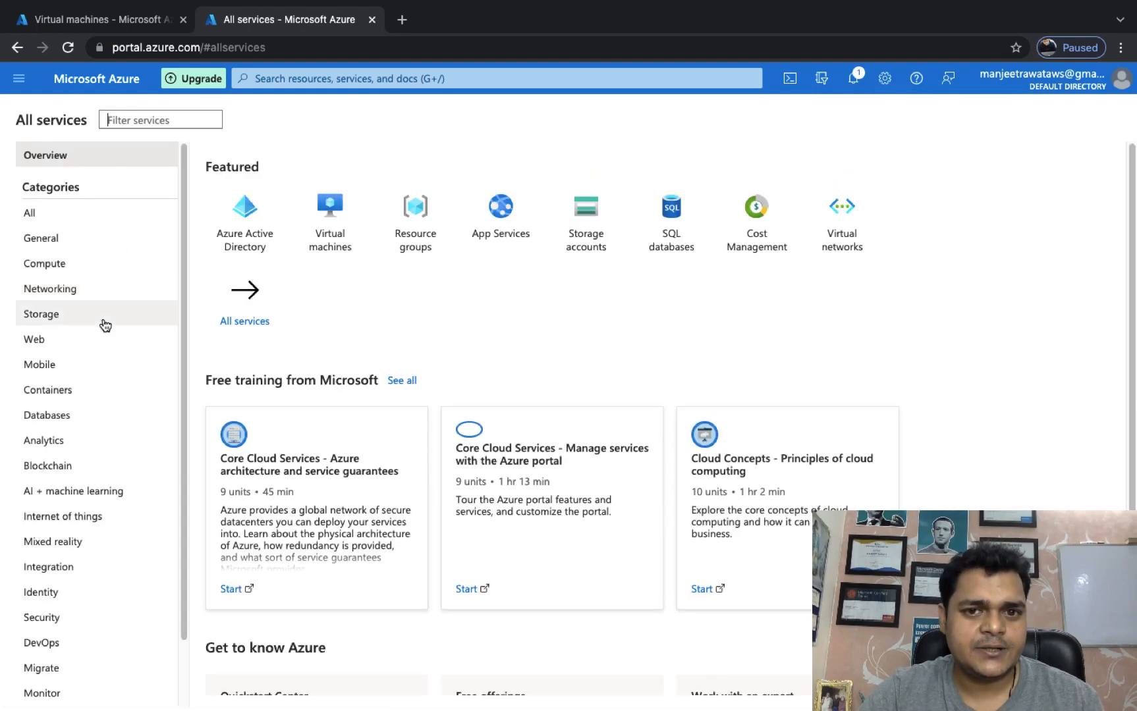
left_click(41, 320)
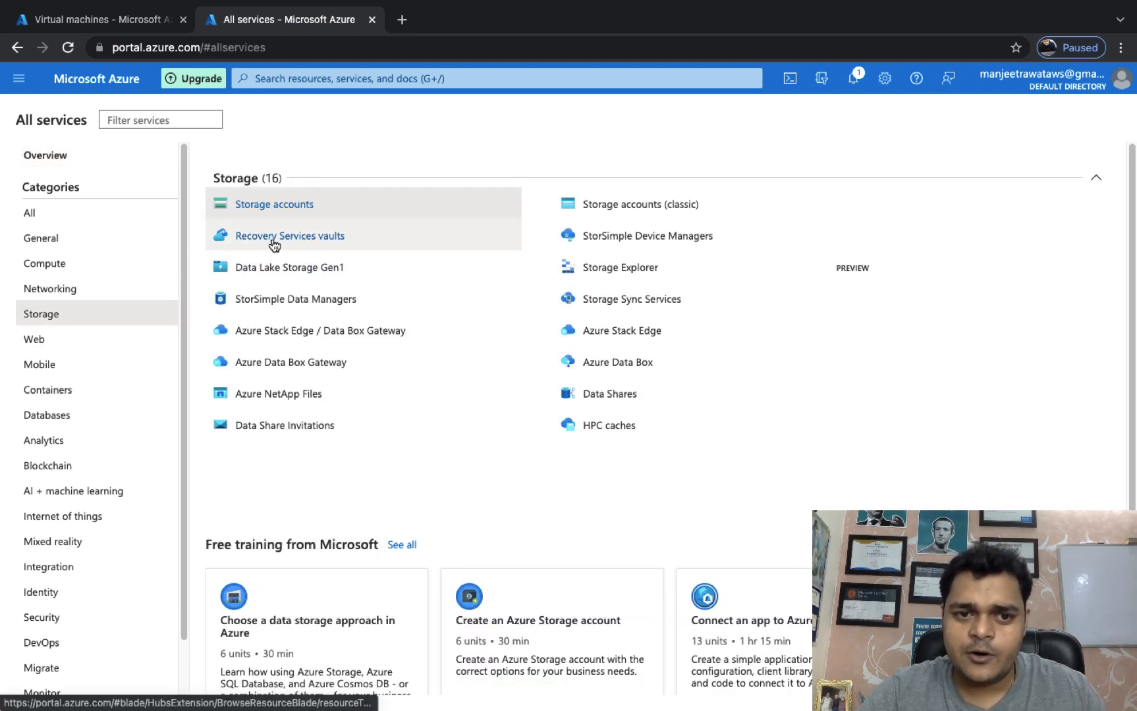
mouse_move(275, 245)
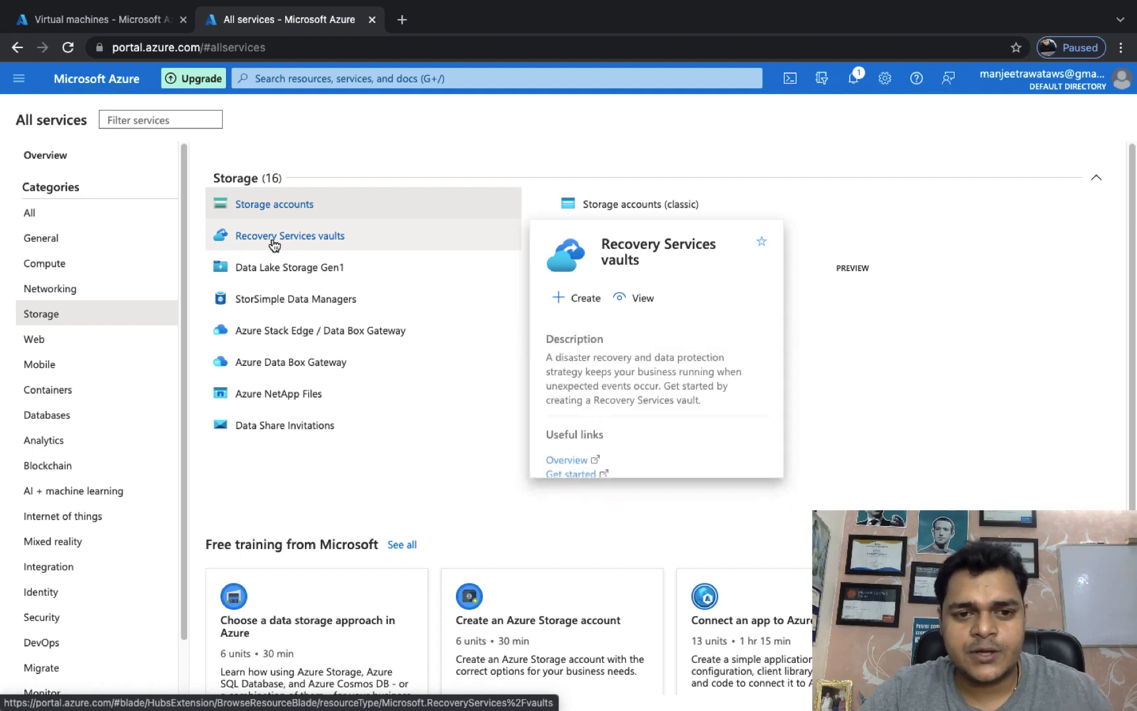
left_click(274, 245)
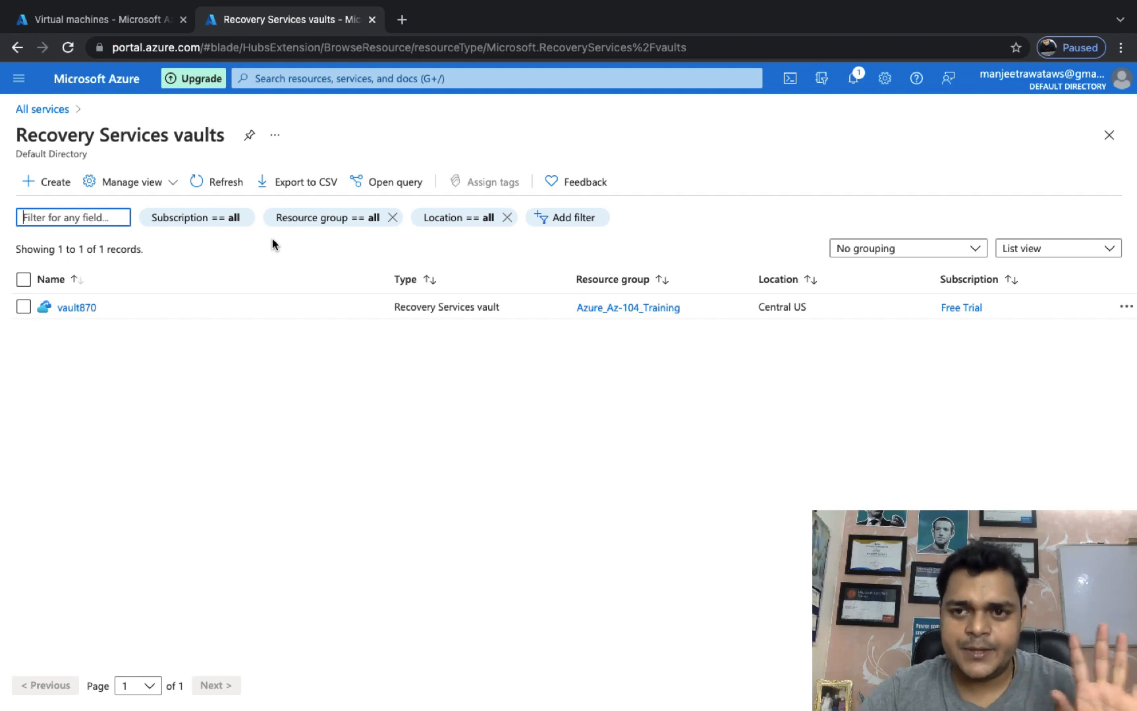
Open vault870's Backup items and list its Azure Virtual Machine items, with web pending initial backup.
left_click(78, 307)
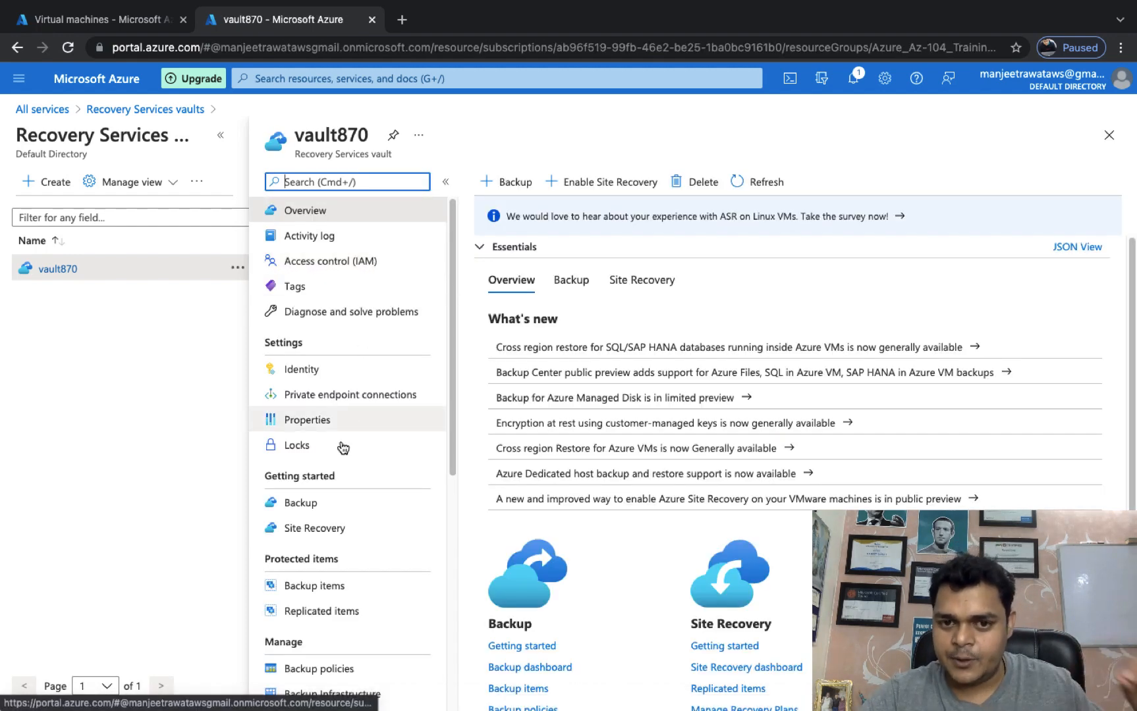
scroll(342, 445, "down", 3)
scroll(342, 445, "up", 3)
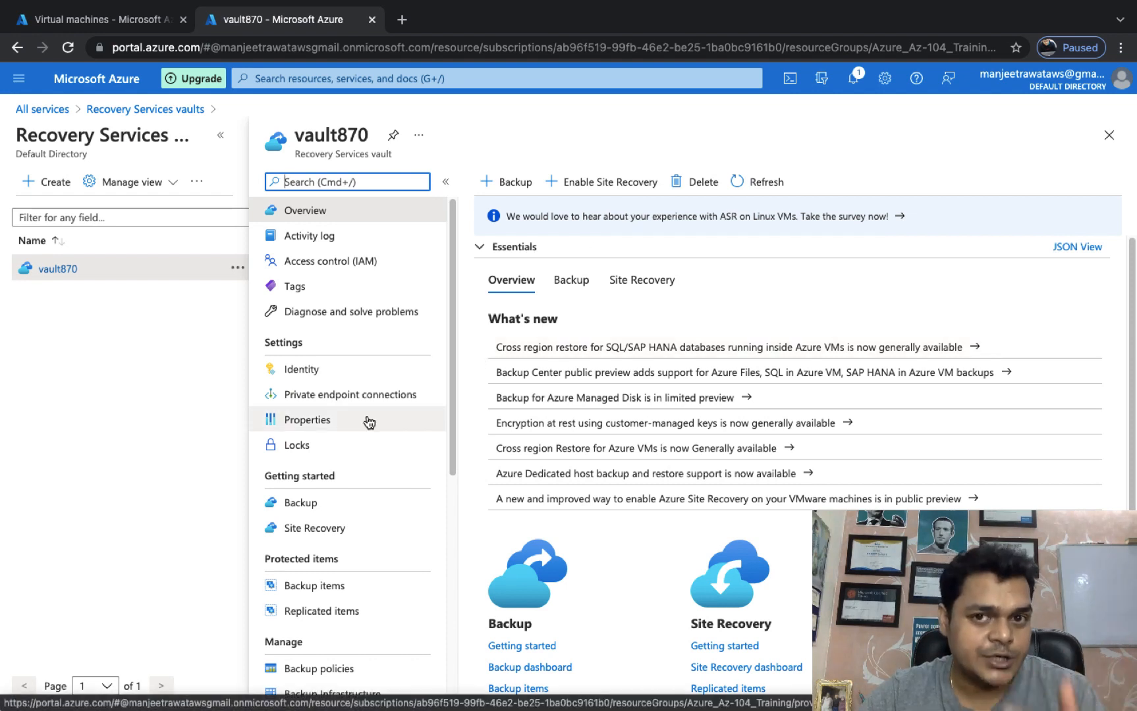
scroll(325, 506, "down", 3)
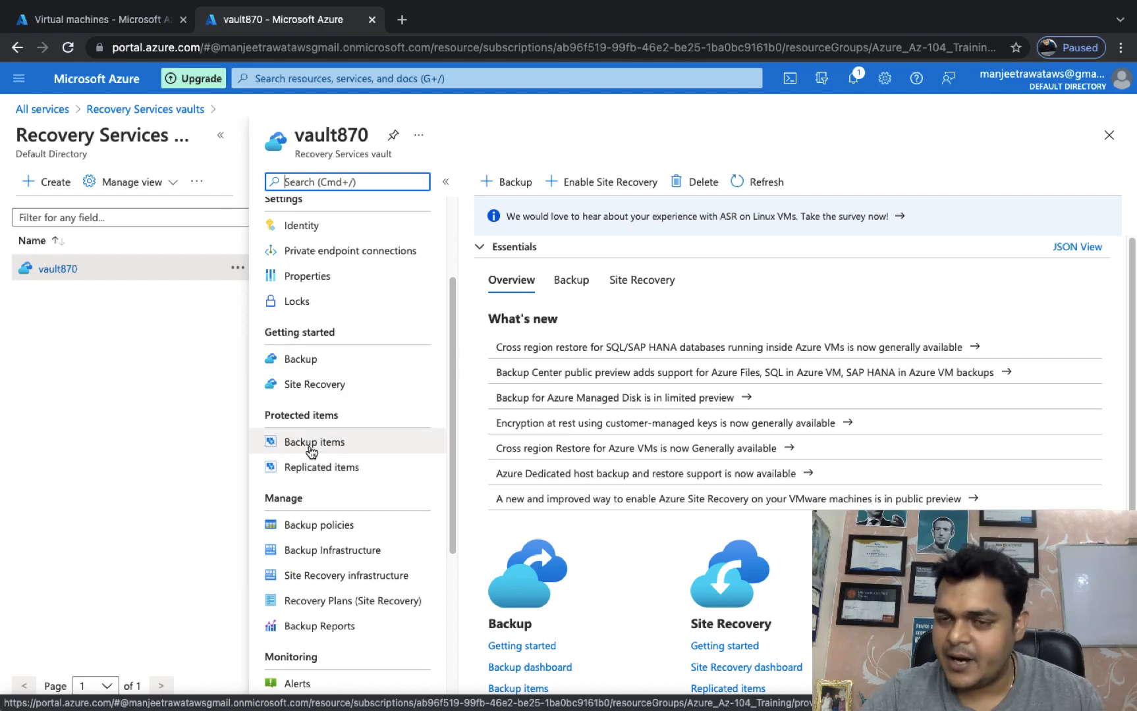
left_click(310, 448)
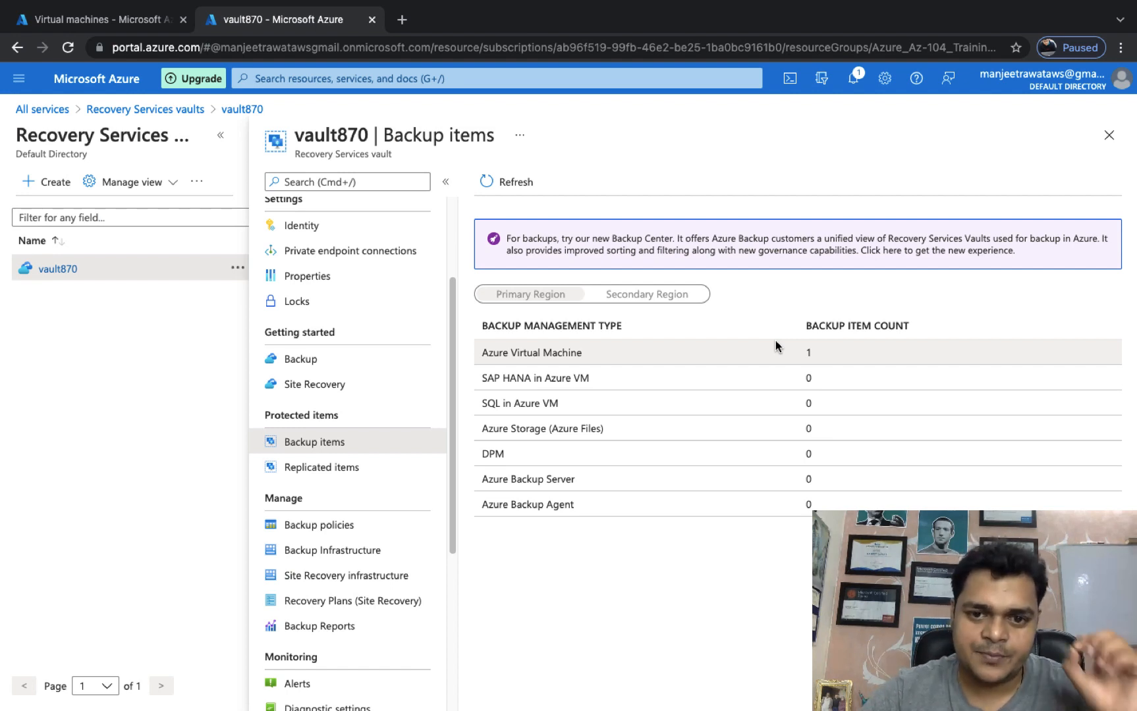
left_click(569, 353)
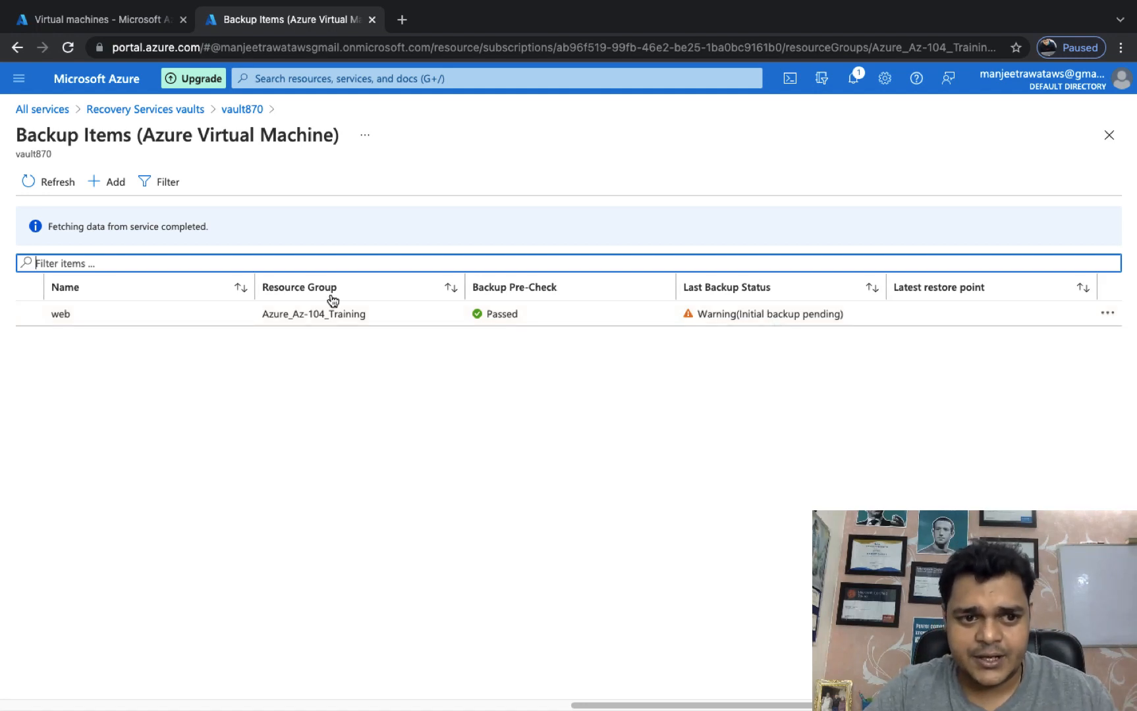
Run Backup now on the web backup item, retaining the backup until 11/08/2021.
left_click(114, 310)
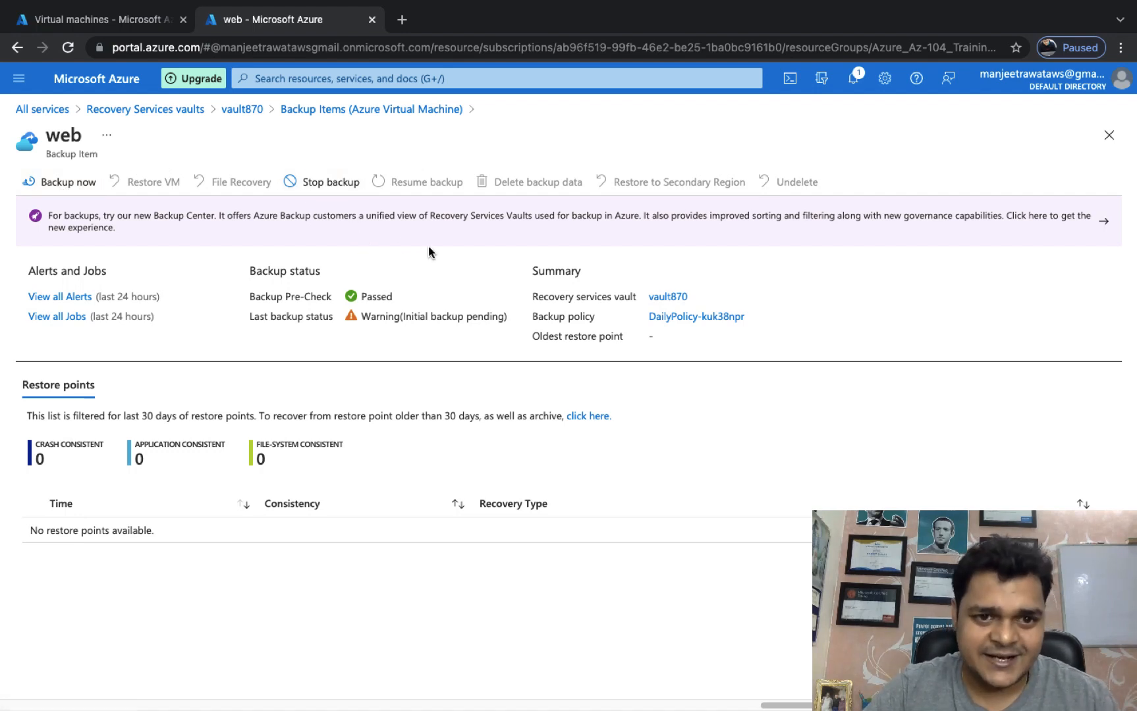
left_click(65, 185)
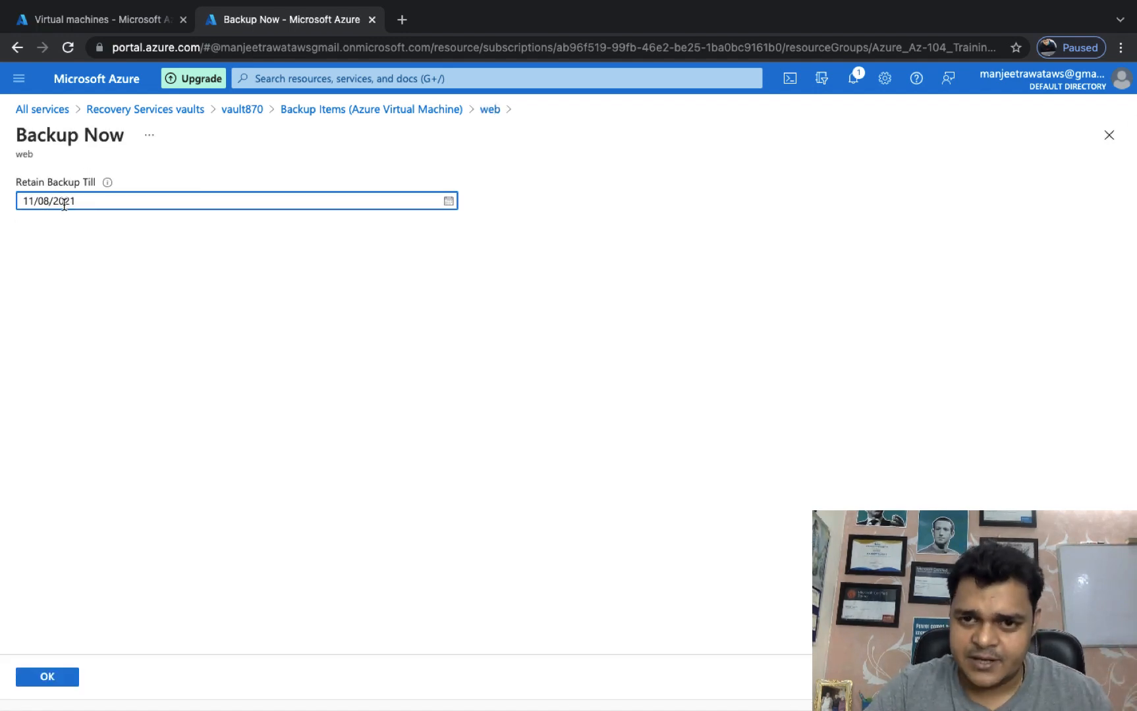
left_click(47, 678)
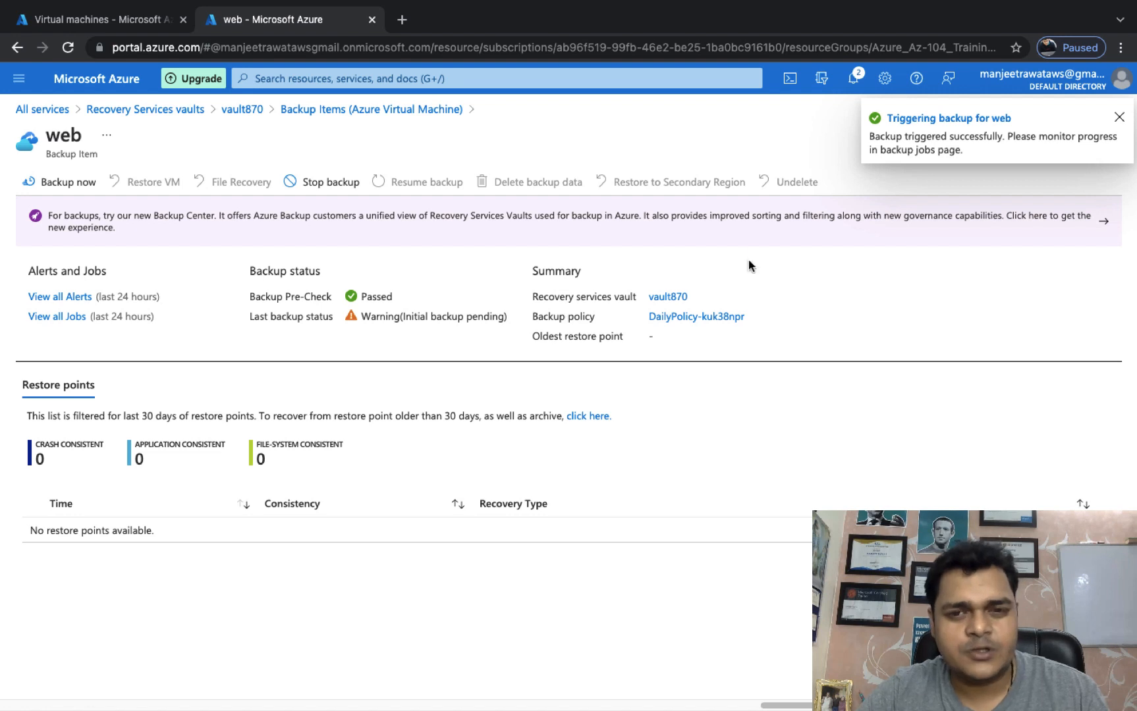
Reload the portal twice and get back to vault870's Backup items, showing one Azure Virtual Machine item.
left_click(686, 48)
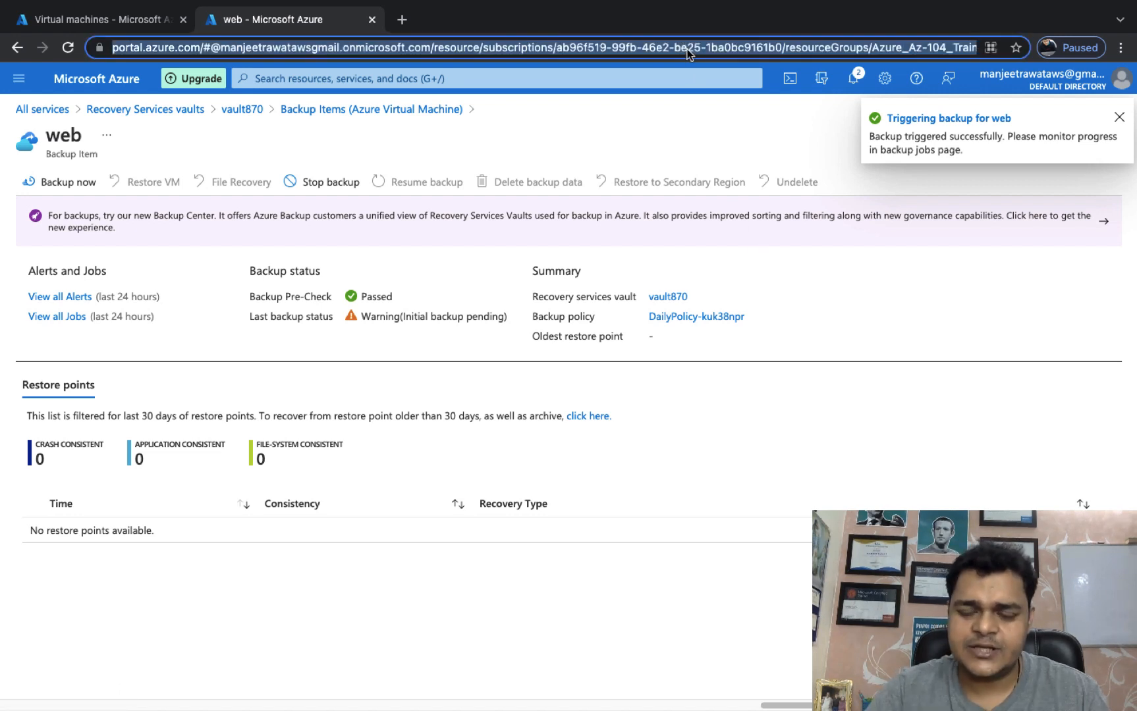
key("Return")
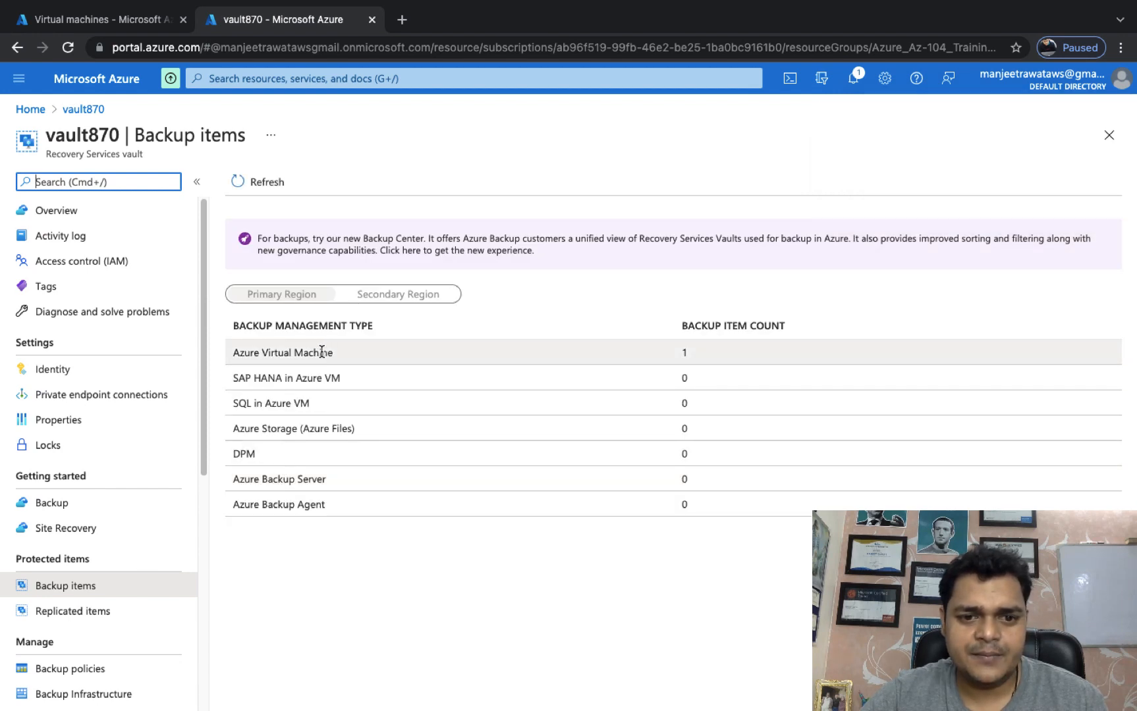
left_click(322, 353)
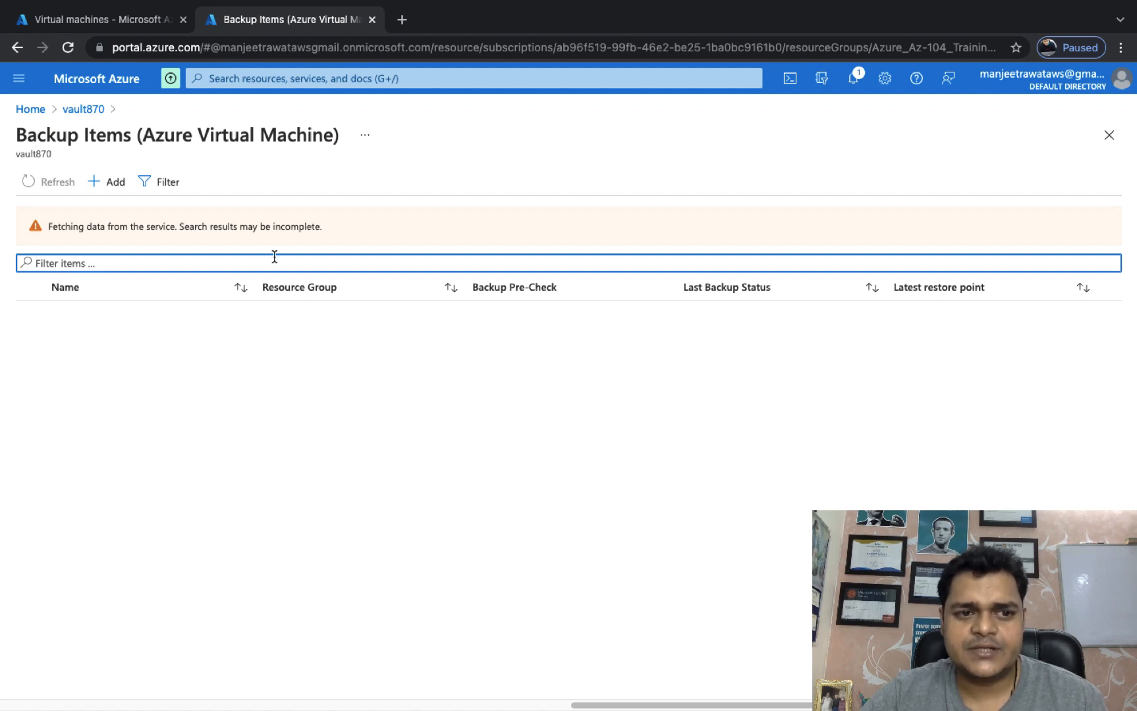
left_click(465, 47)
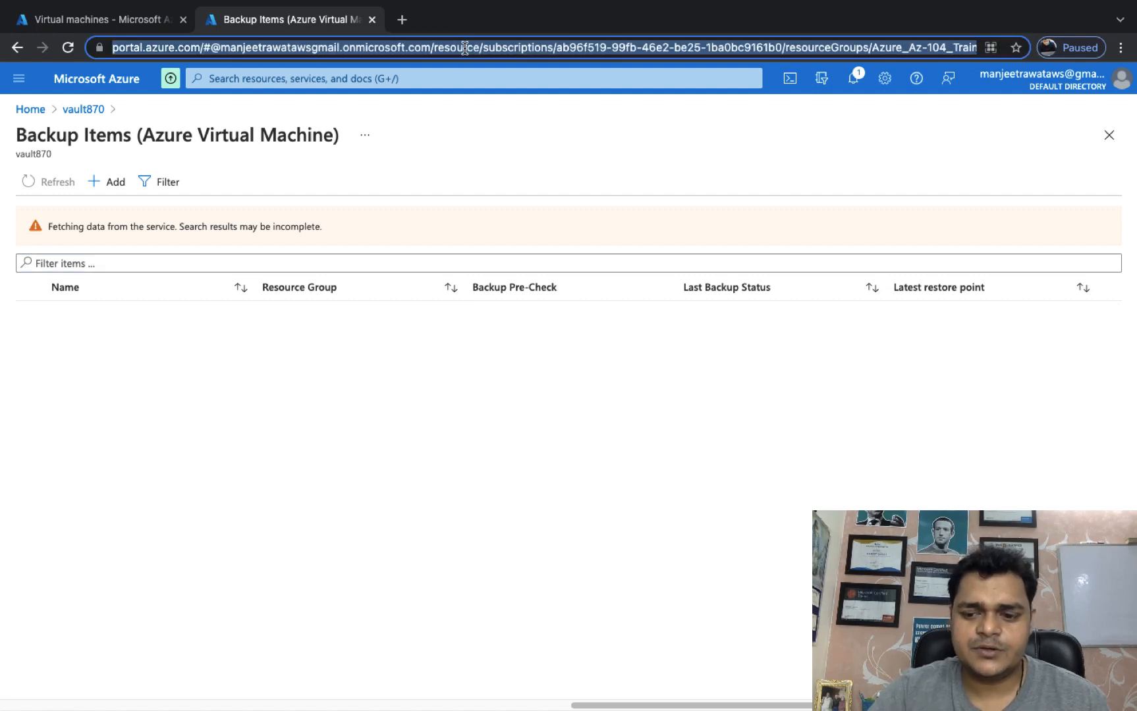
key("Return")
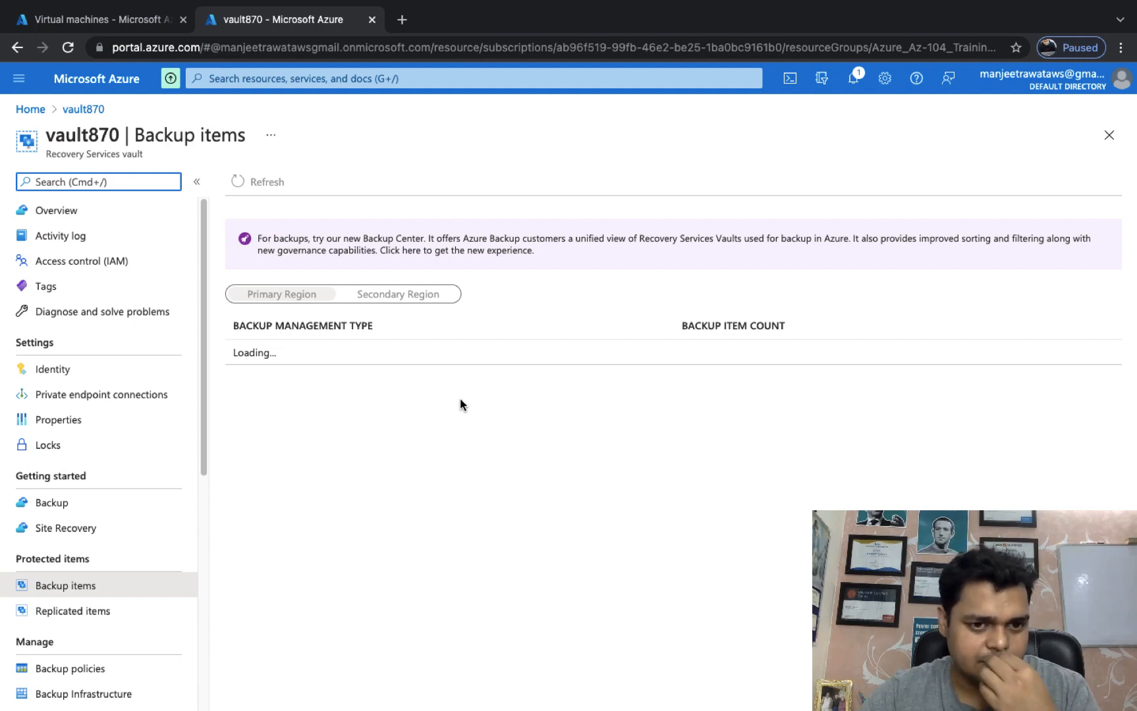
scroll(158, 578, "down", 3)
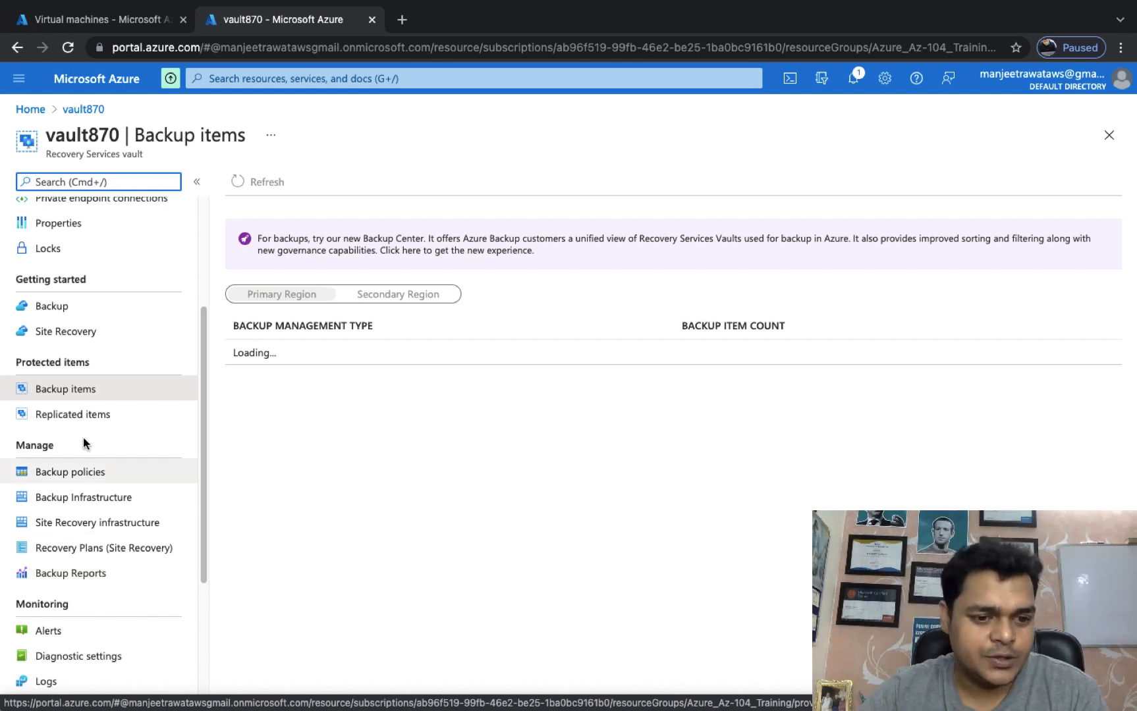
scroll(79, 567, "down", 3)
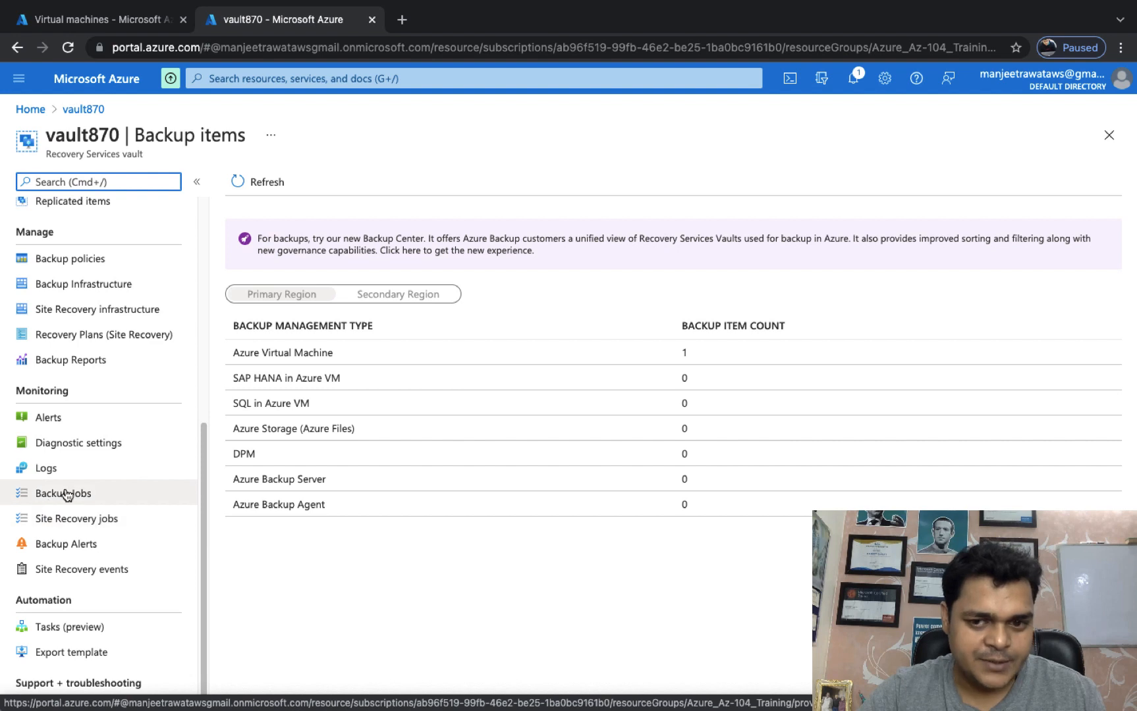
Check vault870's backup jobs, then go back to its Backup items.
left_click(74, 498)
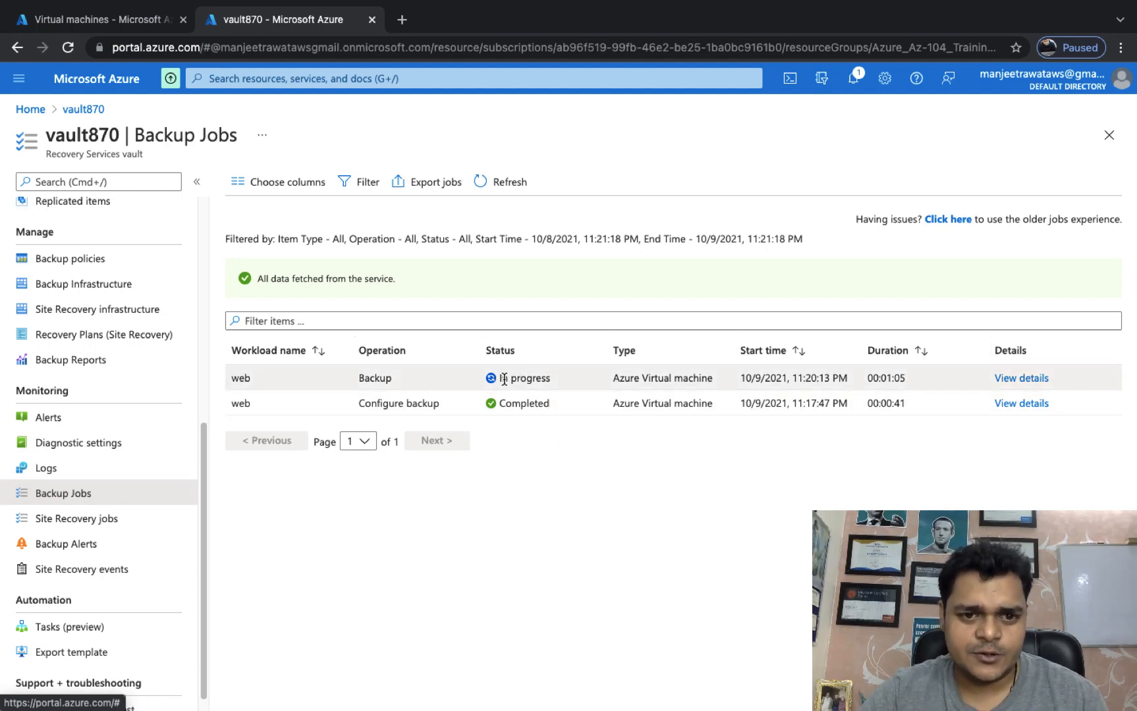
scroll(80, 395, "up", 5)
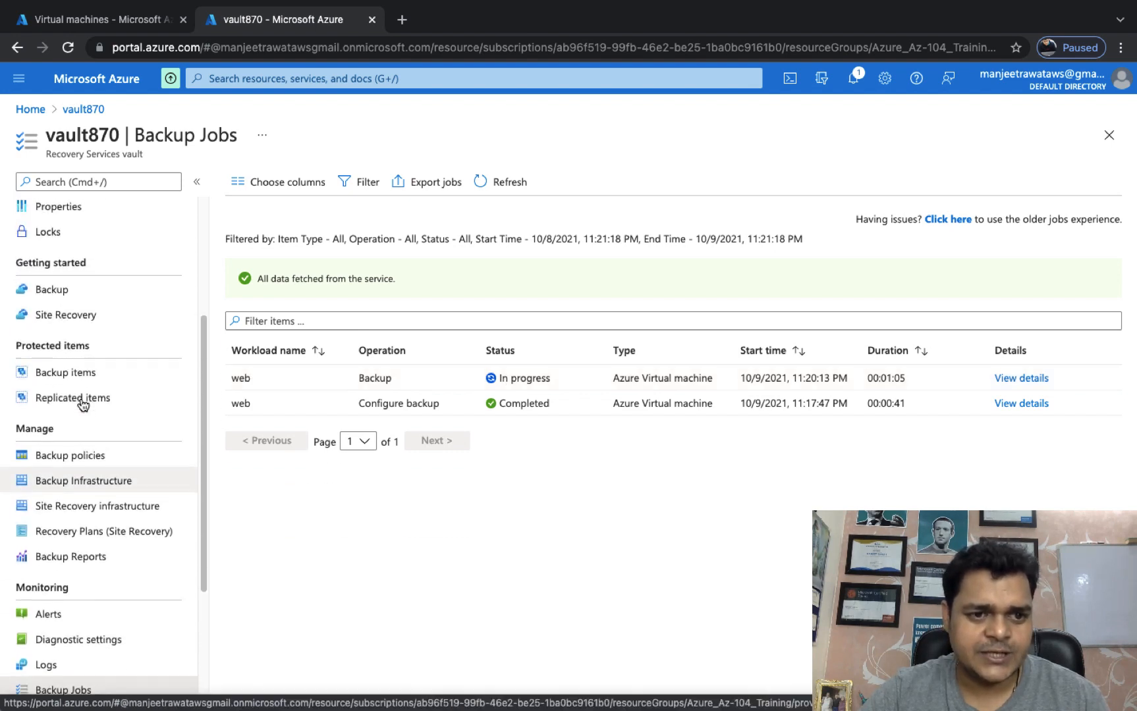
left_click(80, 390)
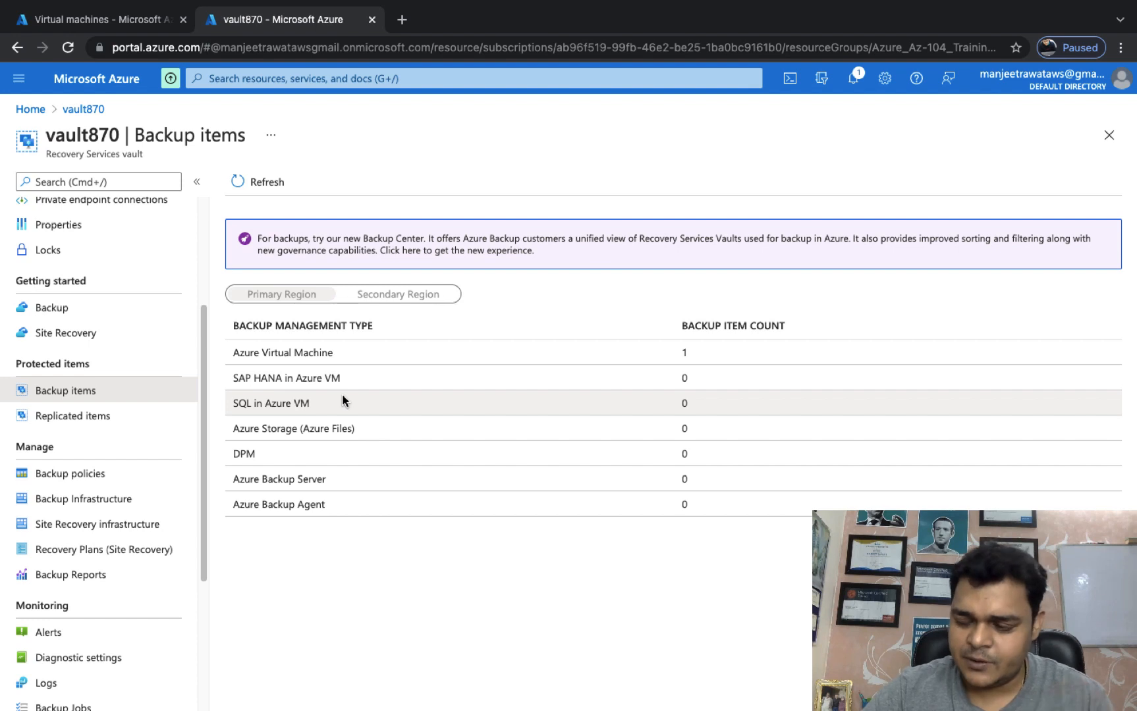
Refresh the Azure VM backup list, open web's item (no restore points yet), and switch to the Mac desktop.
left_click(308, 349)
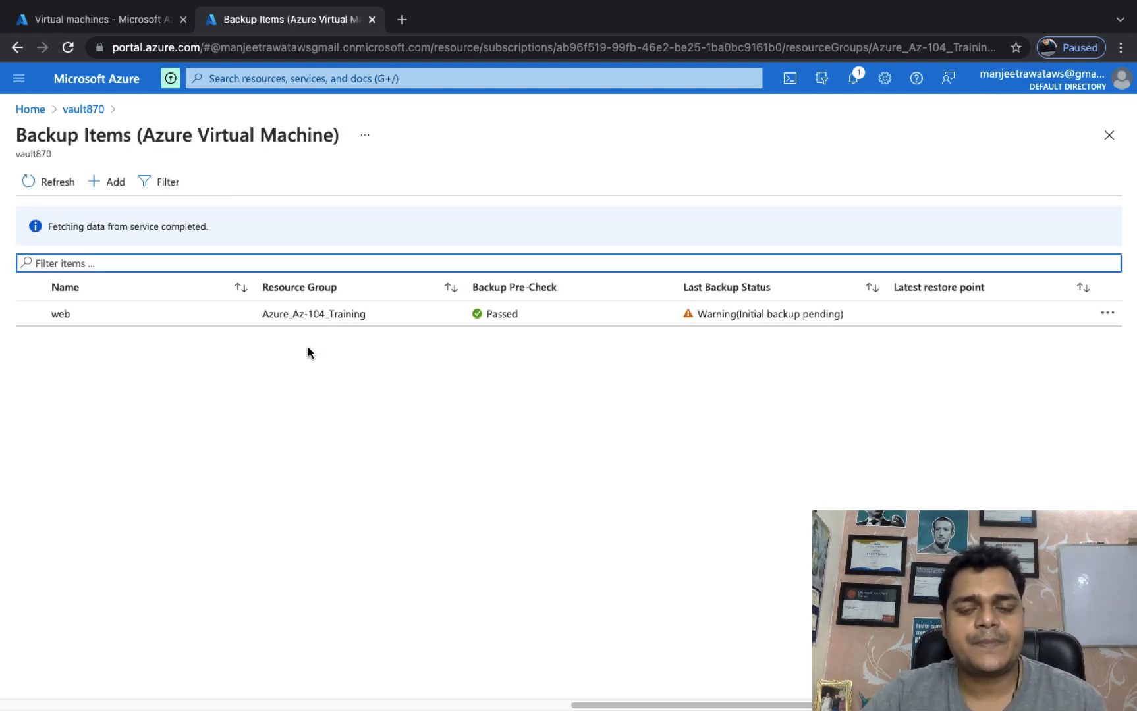
left_click(63, 173)
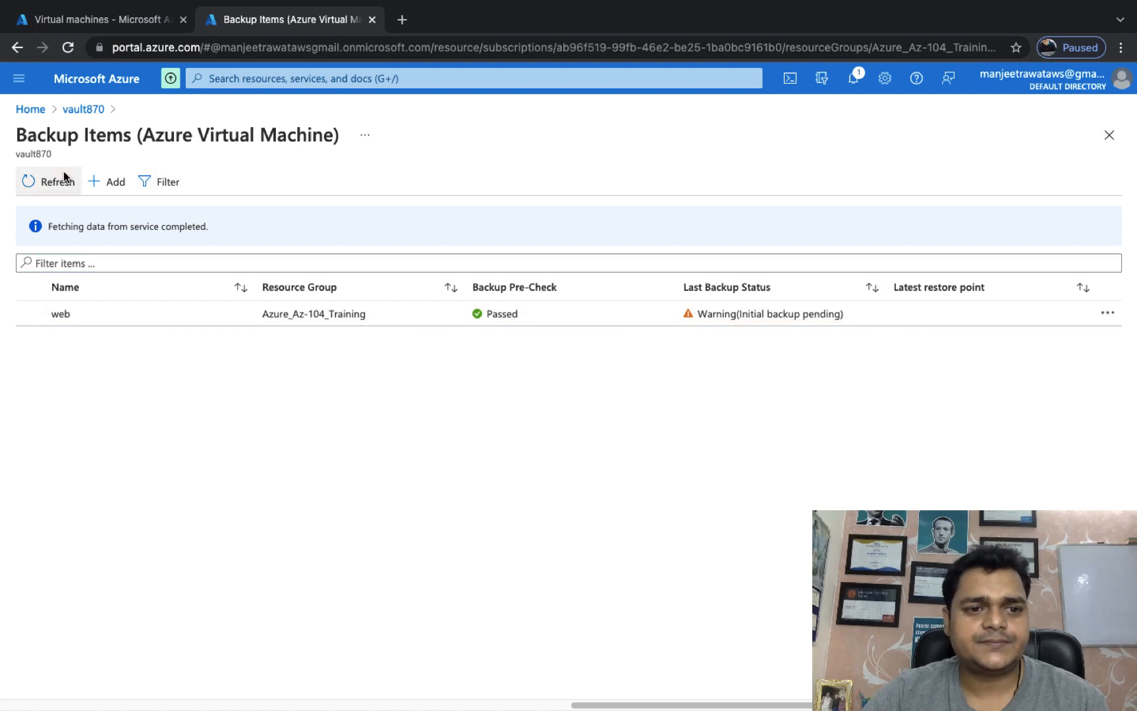
left_click(63, 173)
left_click(63, 173)
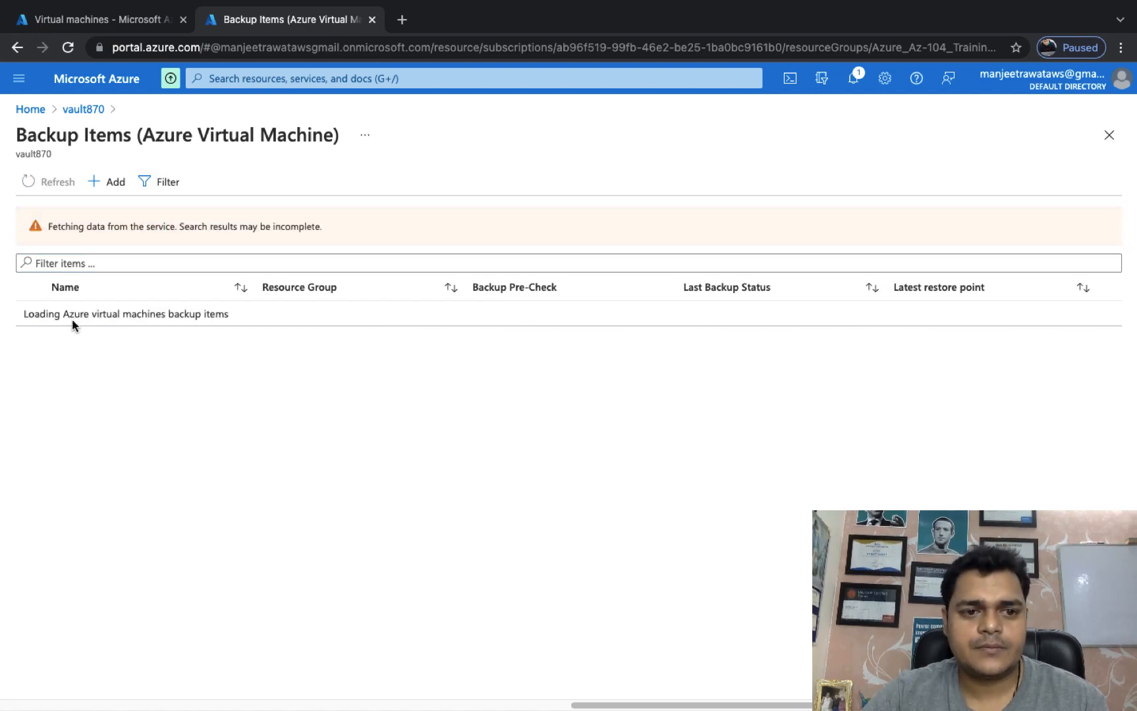
left_click(166, 315)
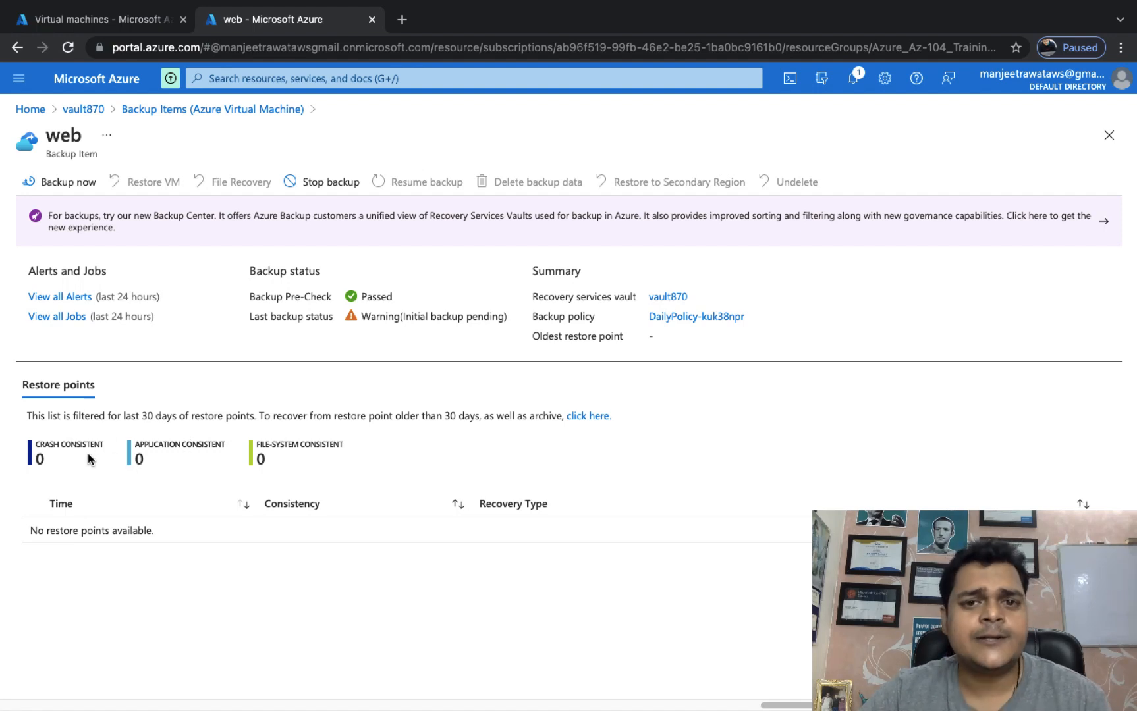
key("ctrl+Left")
key("ctrl+Left")
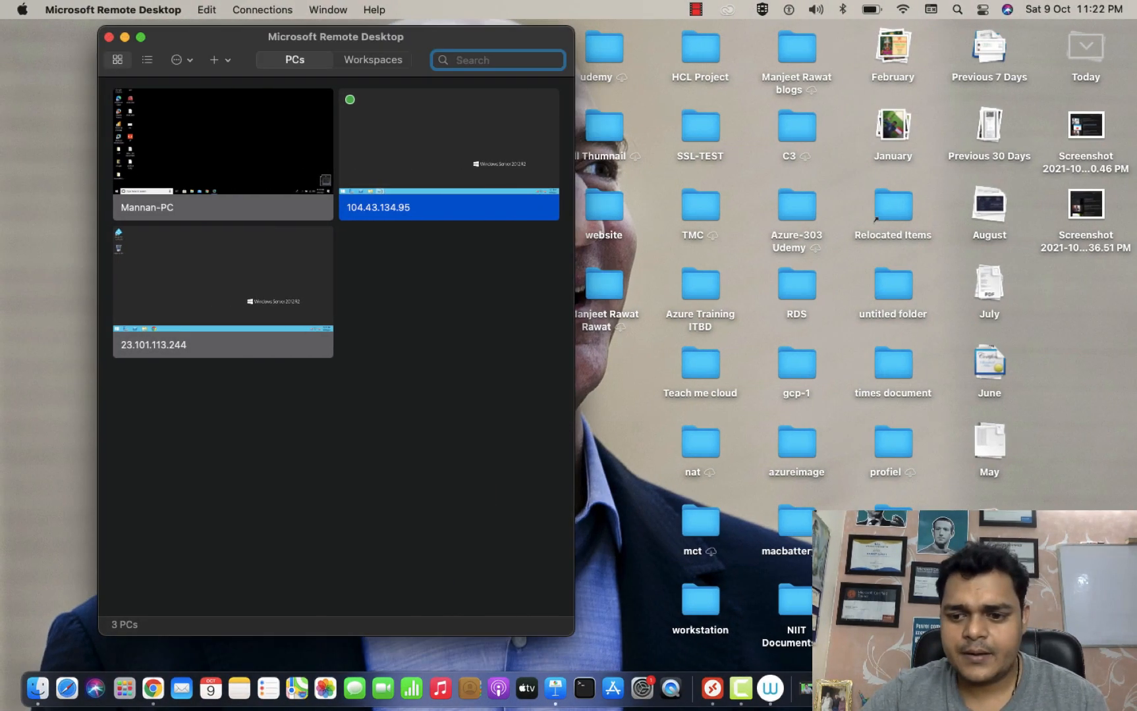
Pause the Camtasia recording from the dock and switch back to Chrome's Backup Items page.
right_click(742, 692)
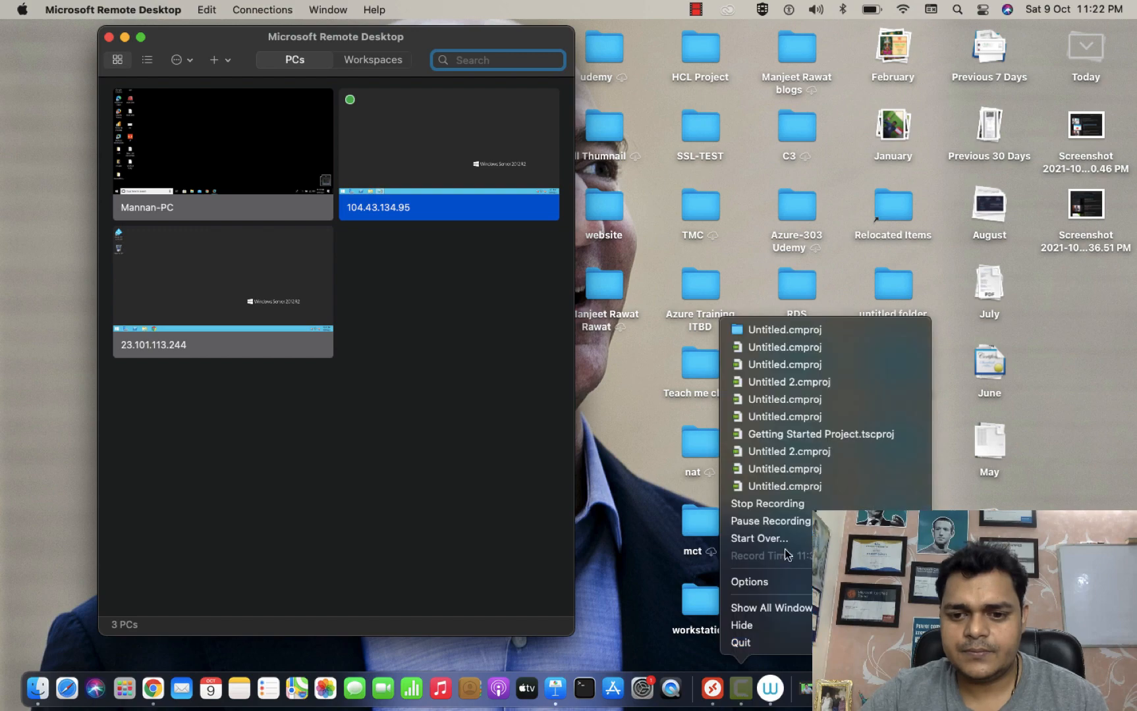
left_click(752, 523)
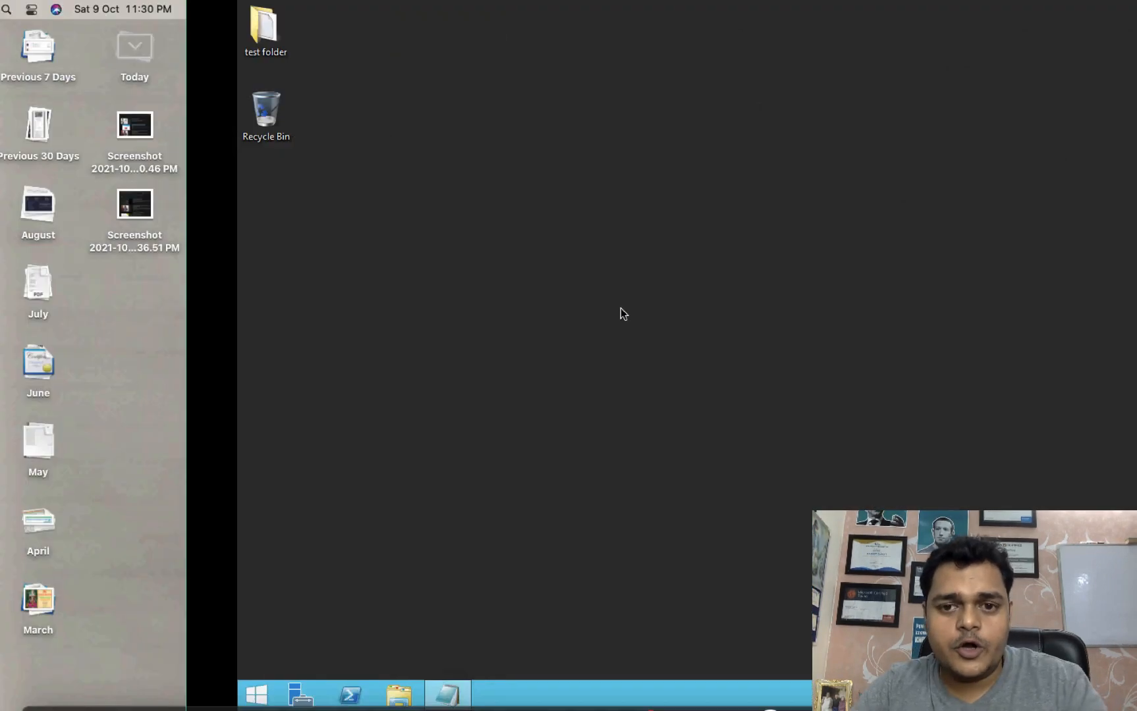
key("ctrl+Right")
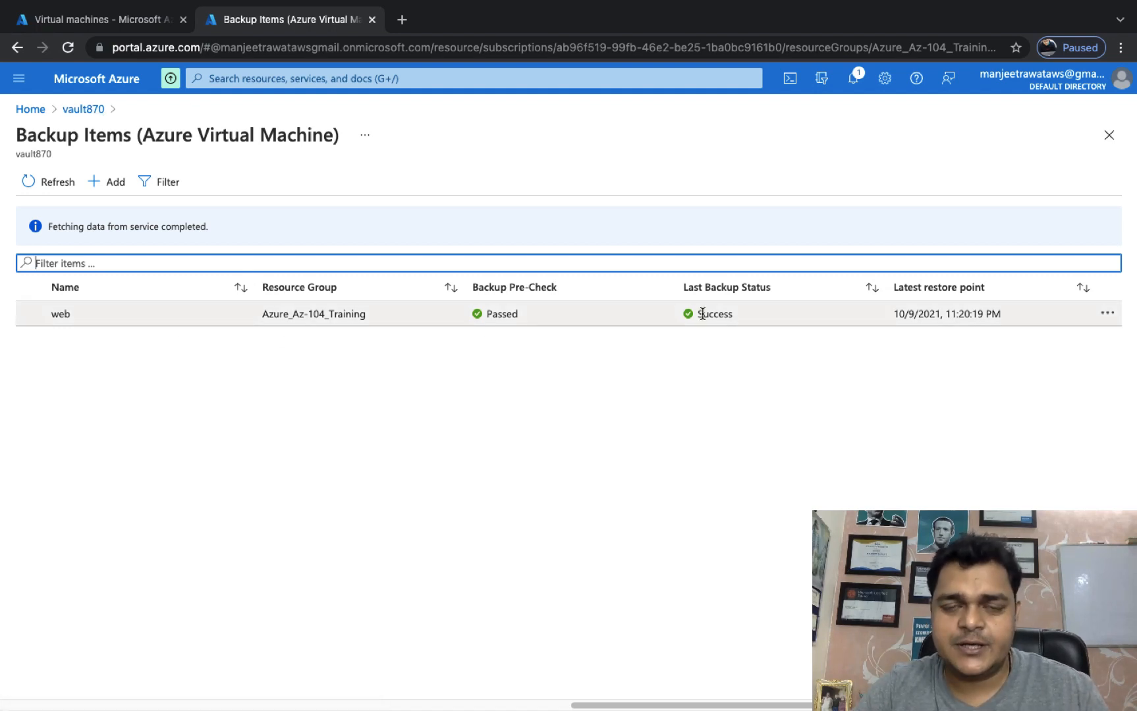
Open the web backup item to confirm its 10/9/2021 11:20:19 PM application-consistent restore point, then switch spaces.
left_click(59, 314)
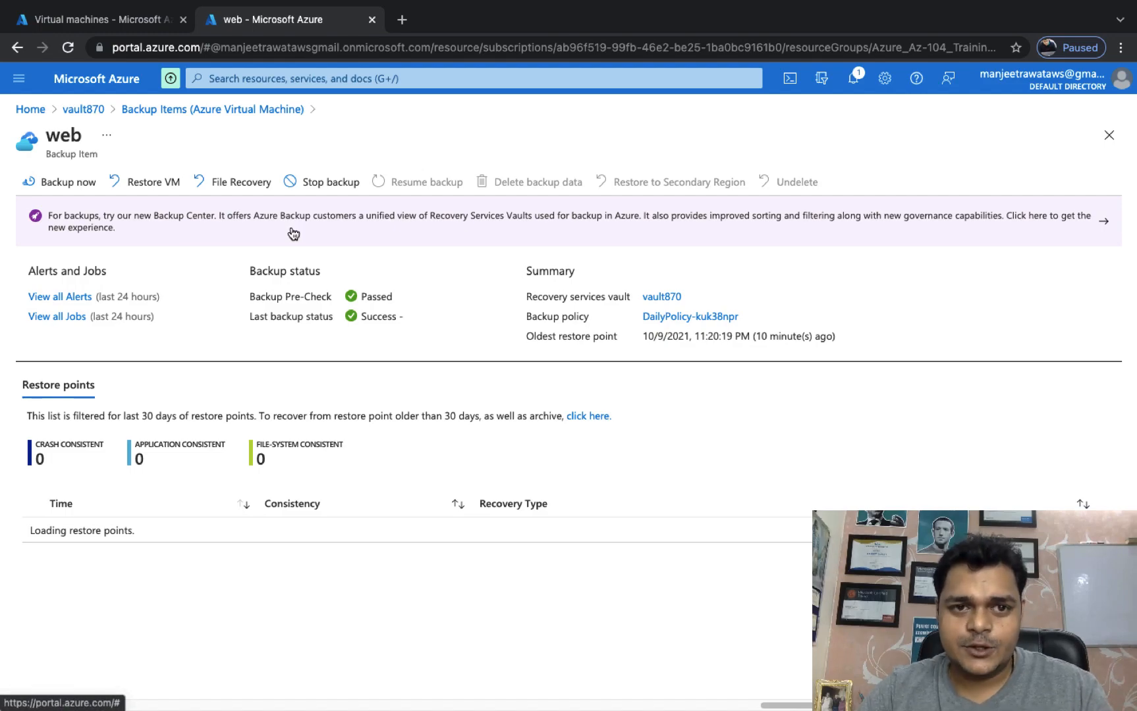
left_click(125, 19)
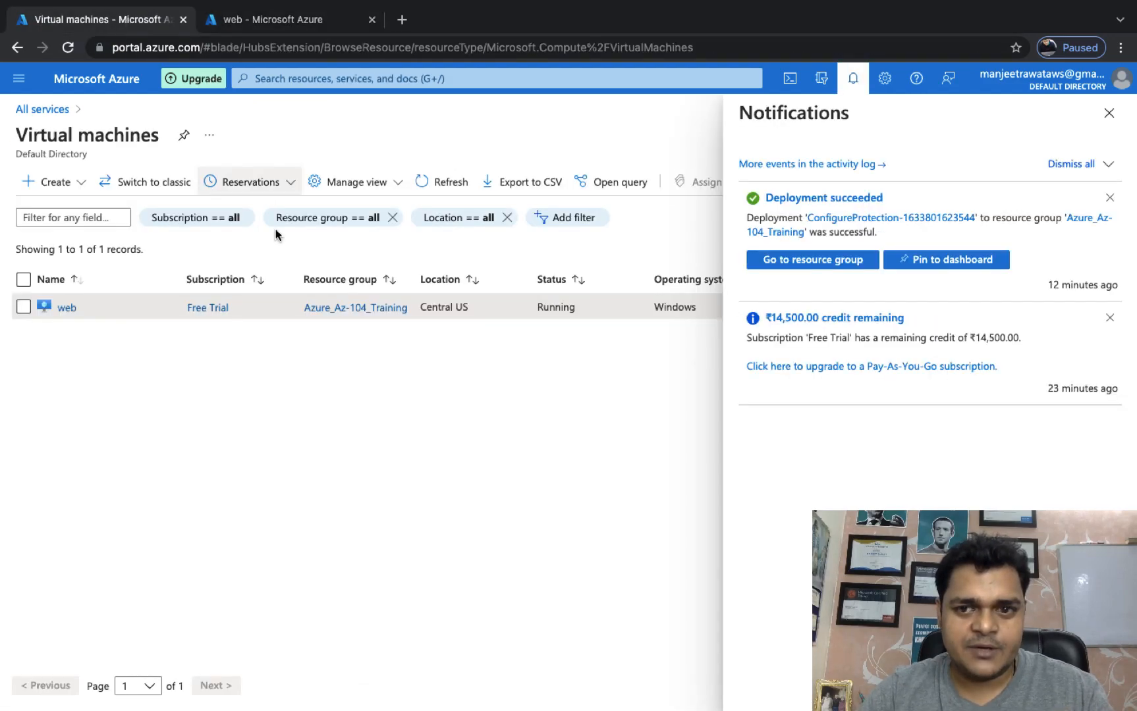
key("ctrl+Left")
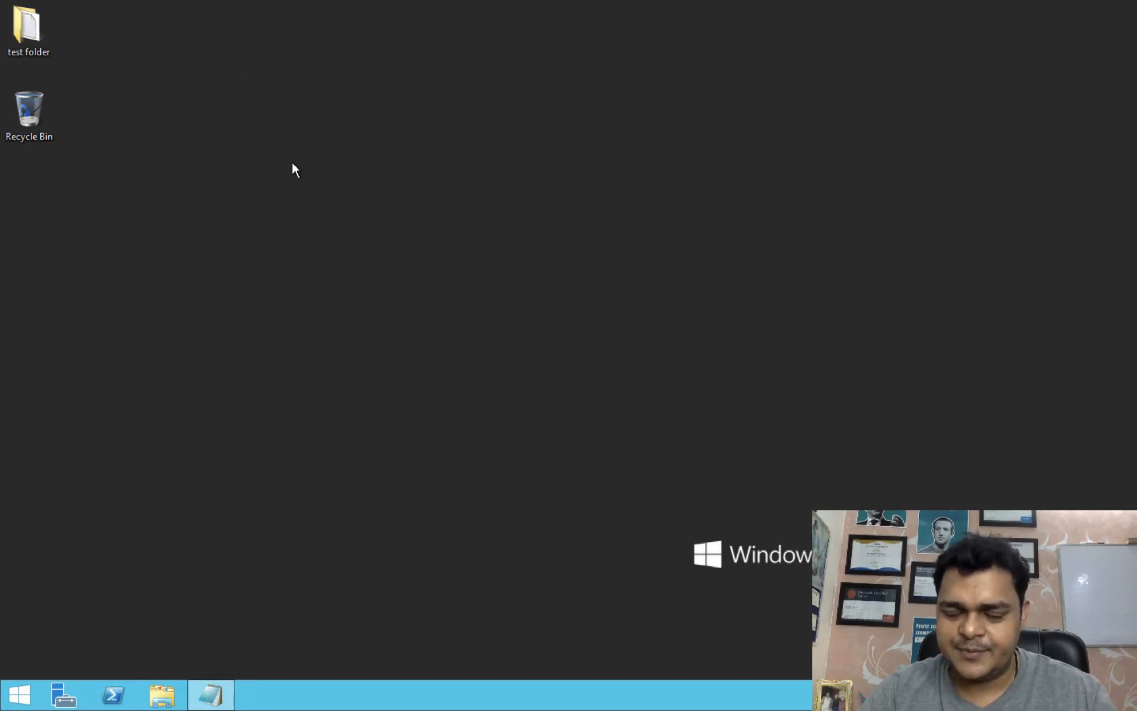
key("ctrl+Right")
left_click(1109, 114)
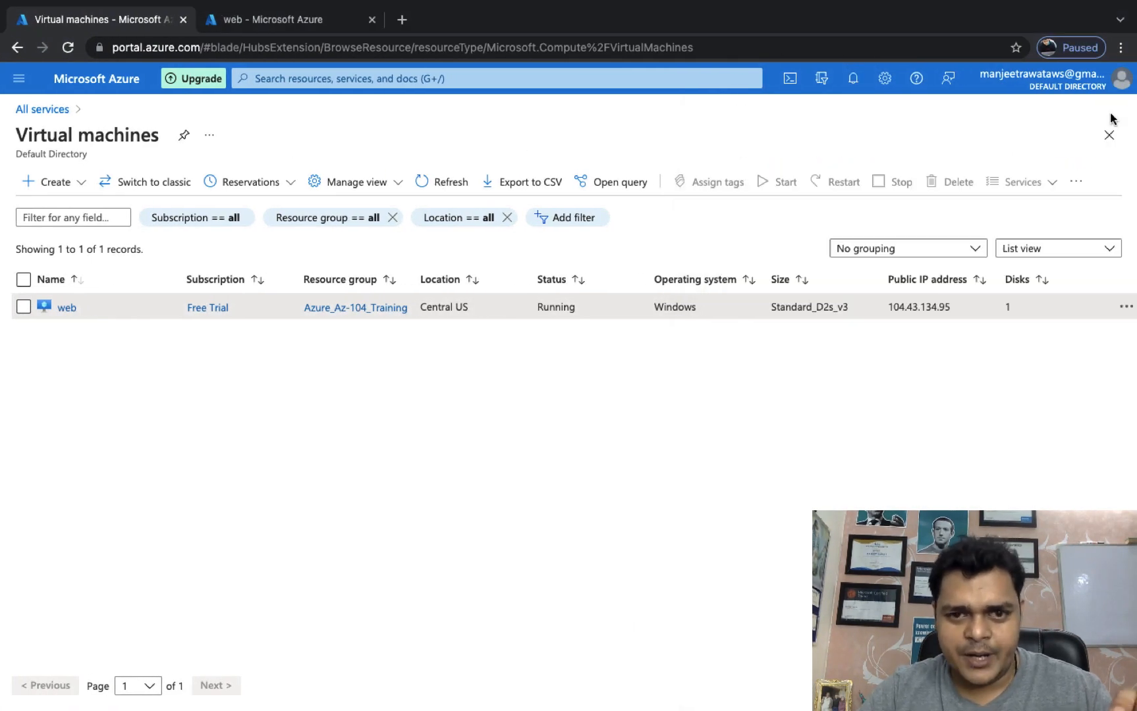
left_click(265, 16)
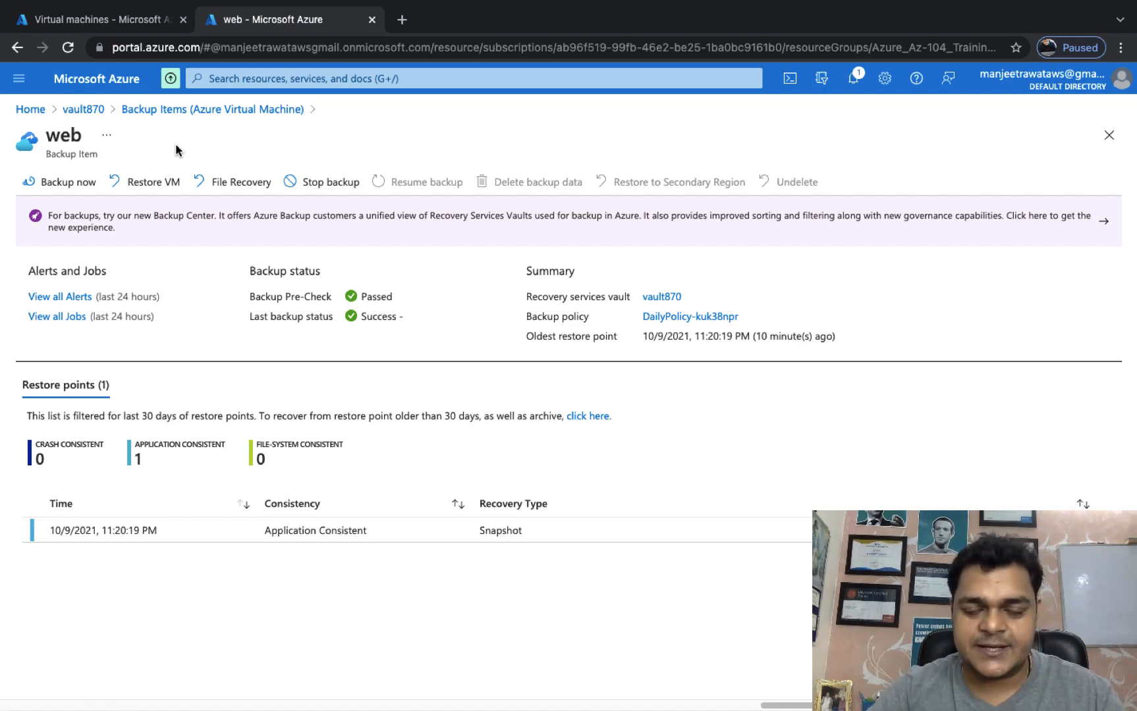
key("ctrl+Left")
key("ctrl+Left")
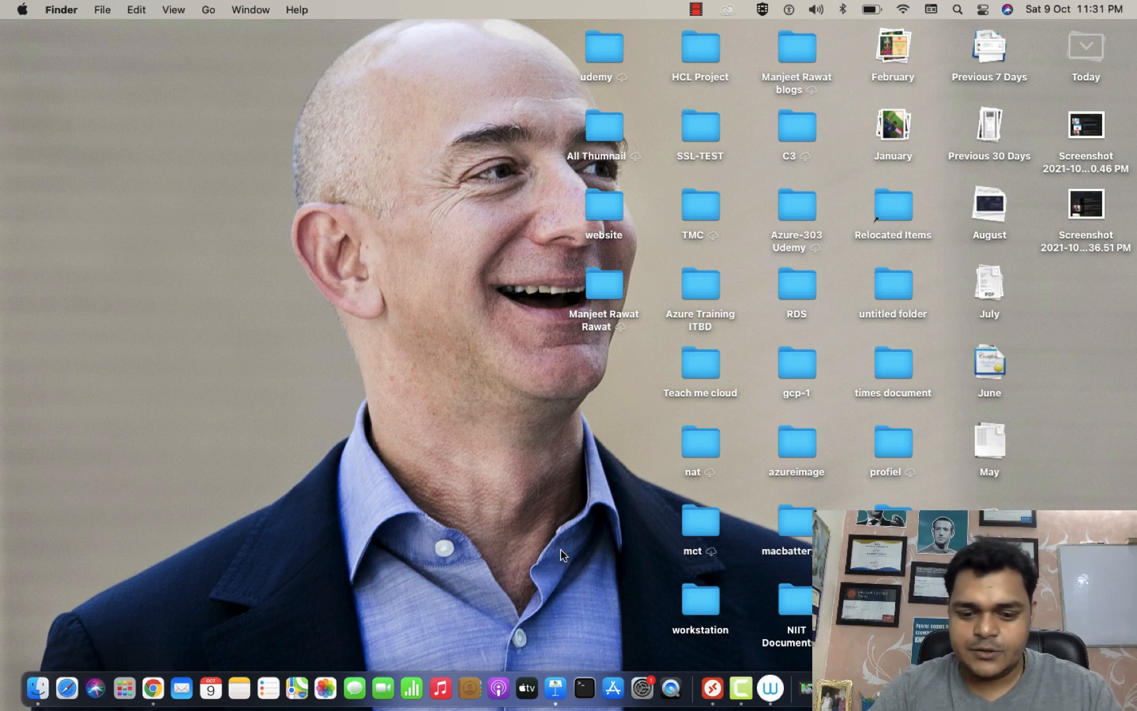
Find the OneNote text file with Spotlight, open it in TextEdit, and close it.
key("super+space")
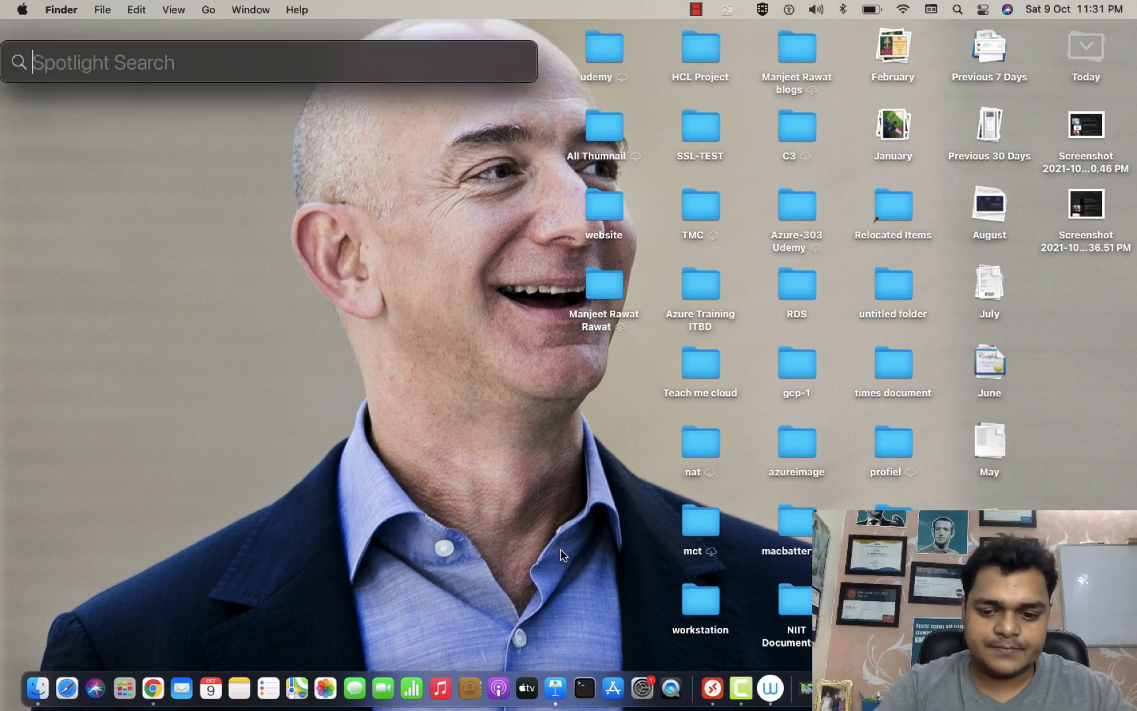
type("onet")
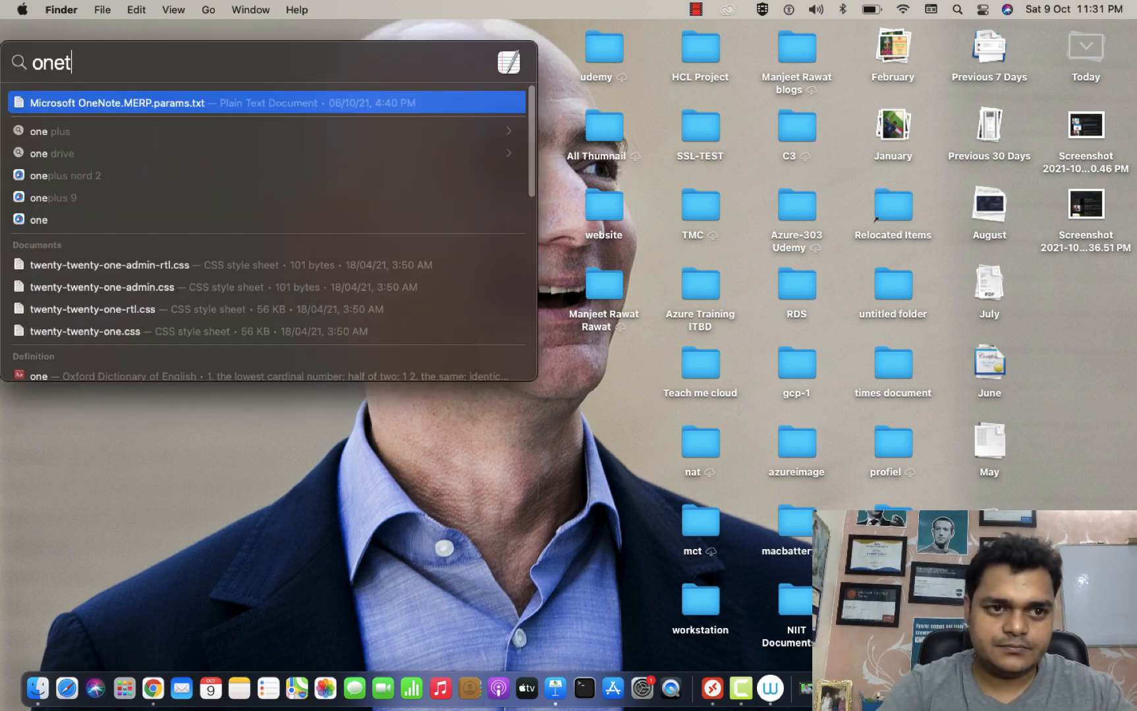
key("BackSpace")
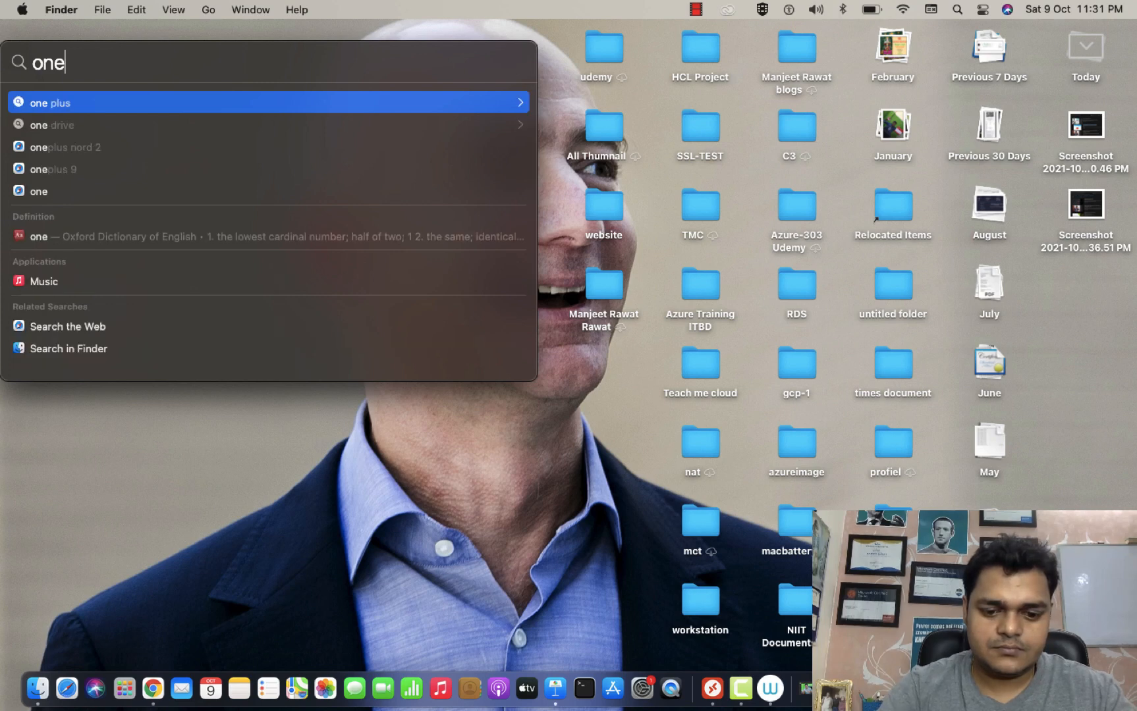
type("not")
key("Return")
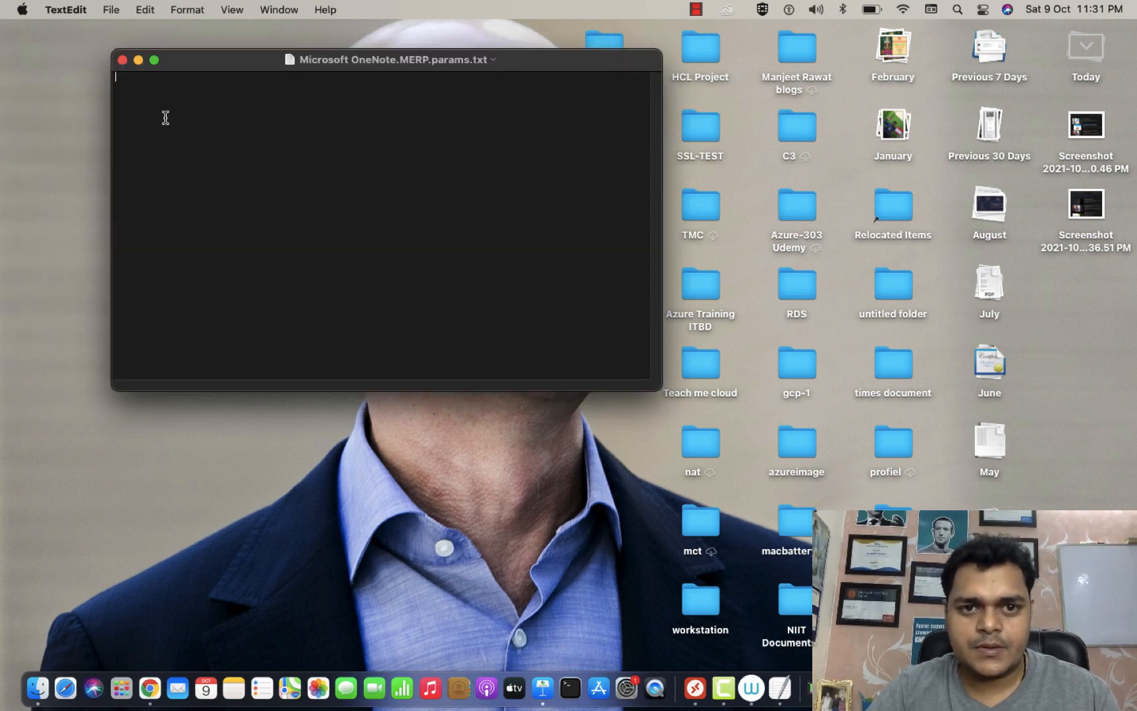
left_click(122, 60)
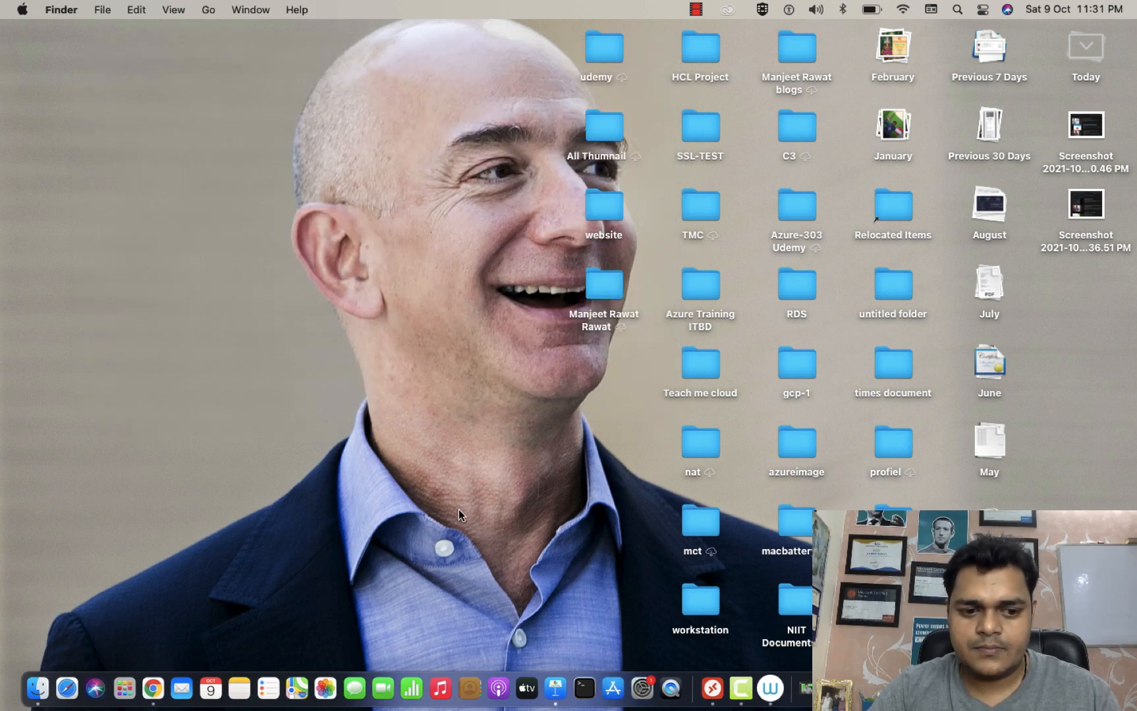
Search 'paint' in Spotlight, open it in the App Store, minimise it, and switch back to the browser space.
key("super+space")
type("paint")
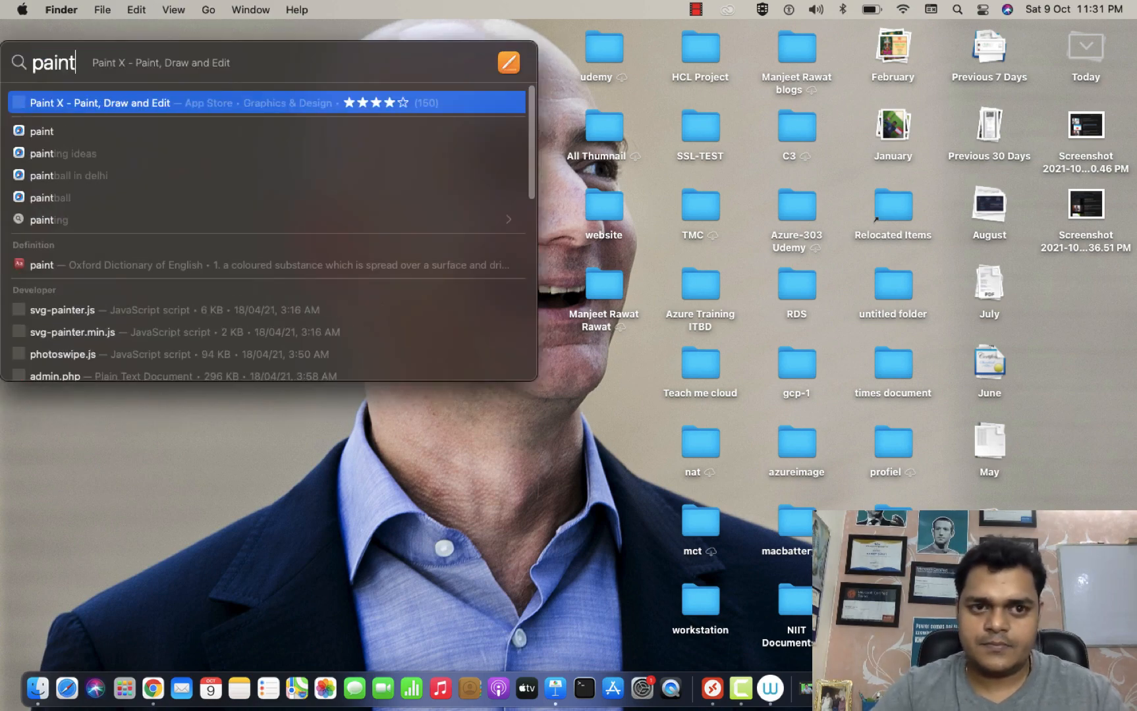
key("Return")
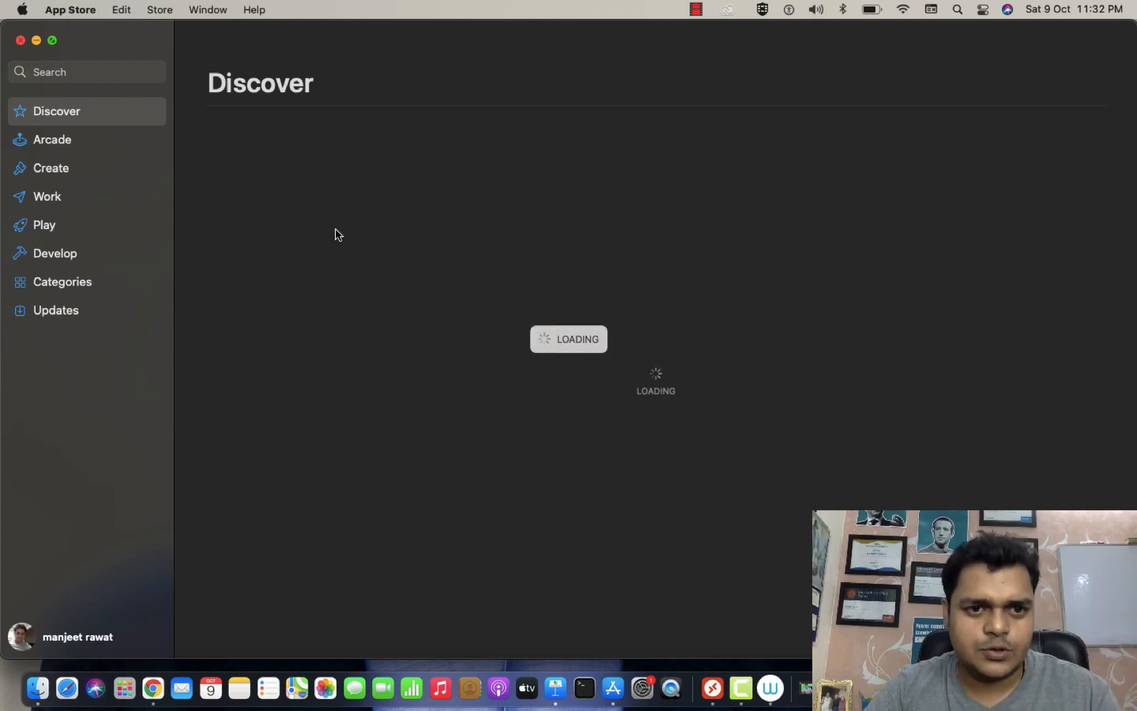
key("super+m")
key("super+Tab")
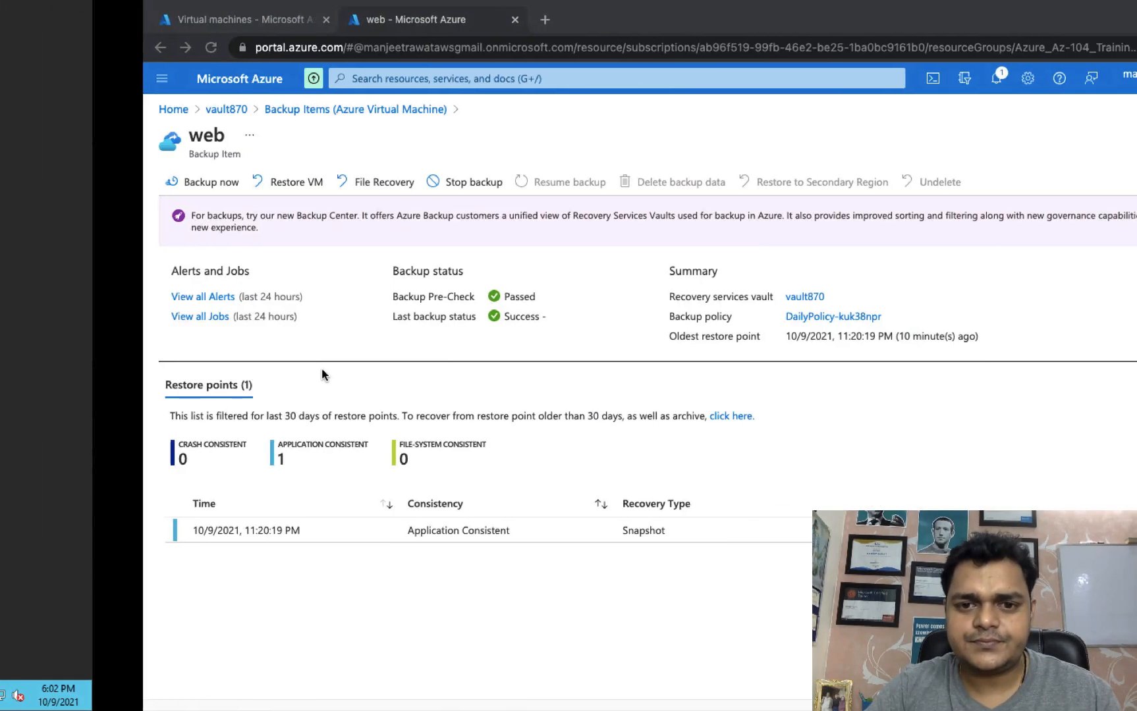
key("ctrl+Left")
key("ctrl+Right")
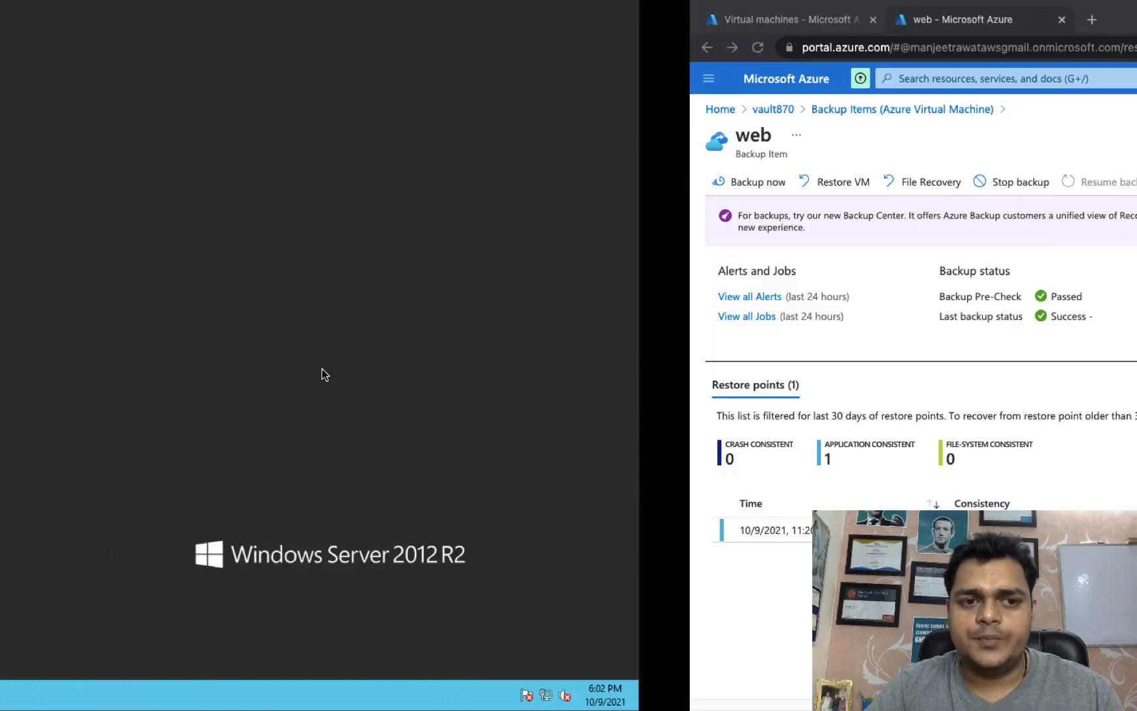
key("ctrl+Left")
key("ctrl+Right")
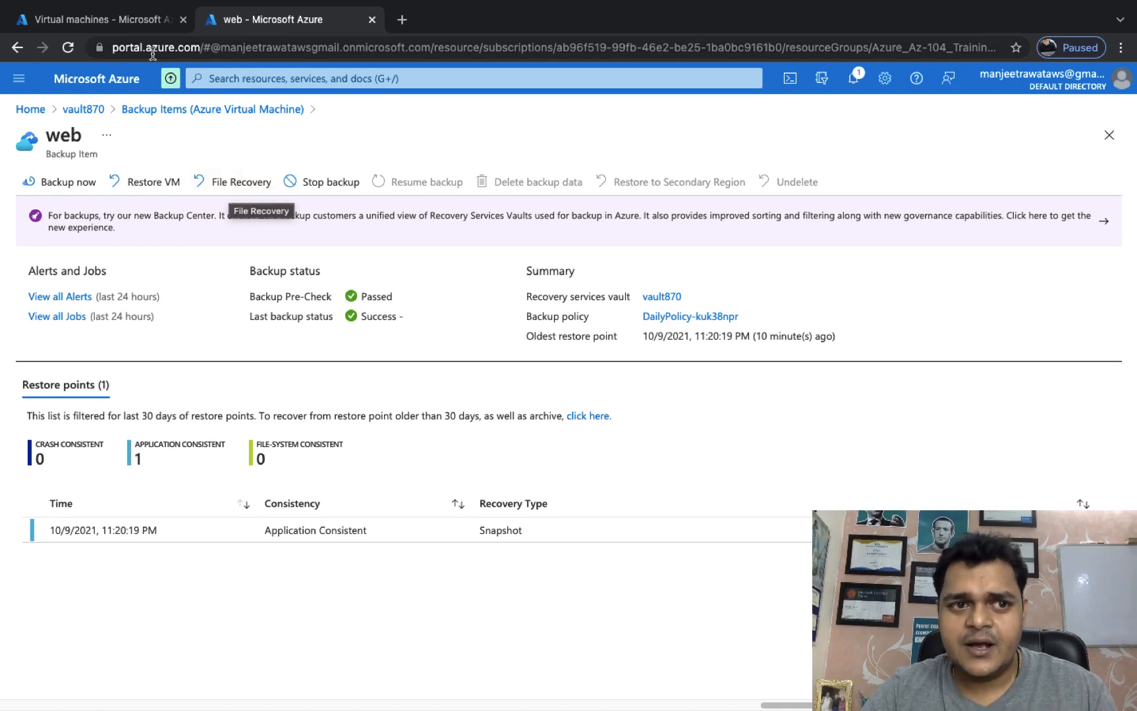
Delete the web VM from the Virtual machines list, confirming with 'yes', then refresh the list.
left_click(110, 20)
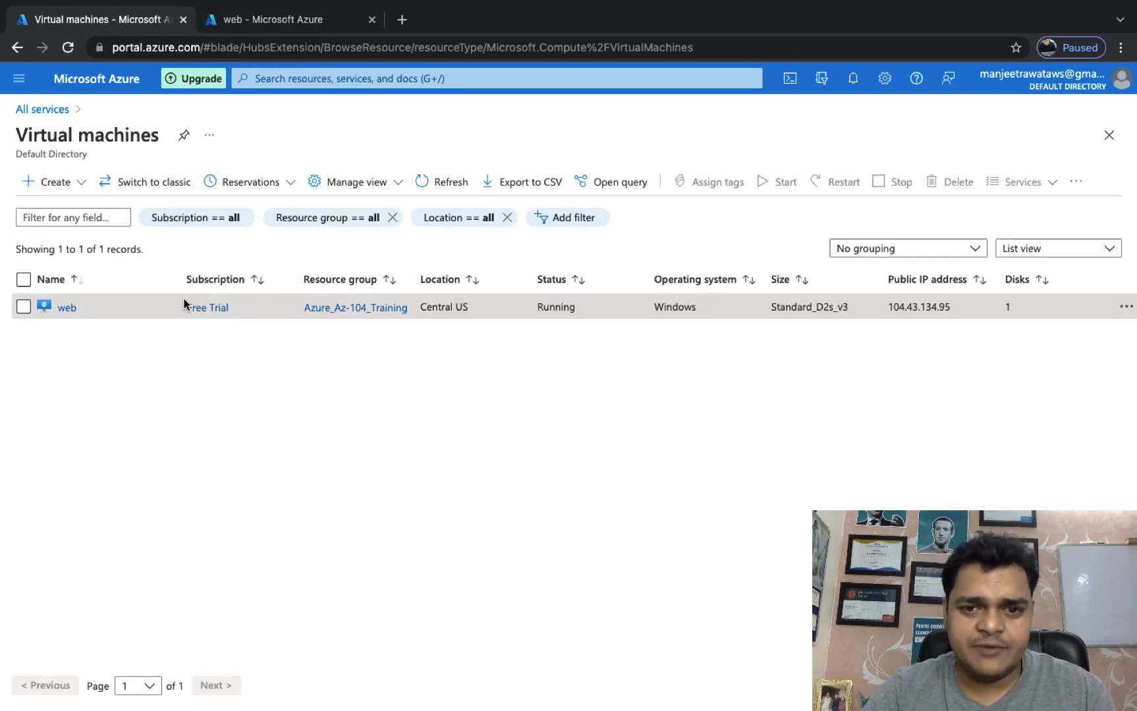
left_click(19, 307)
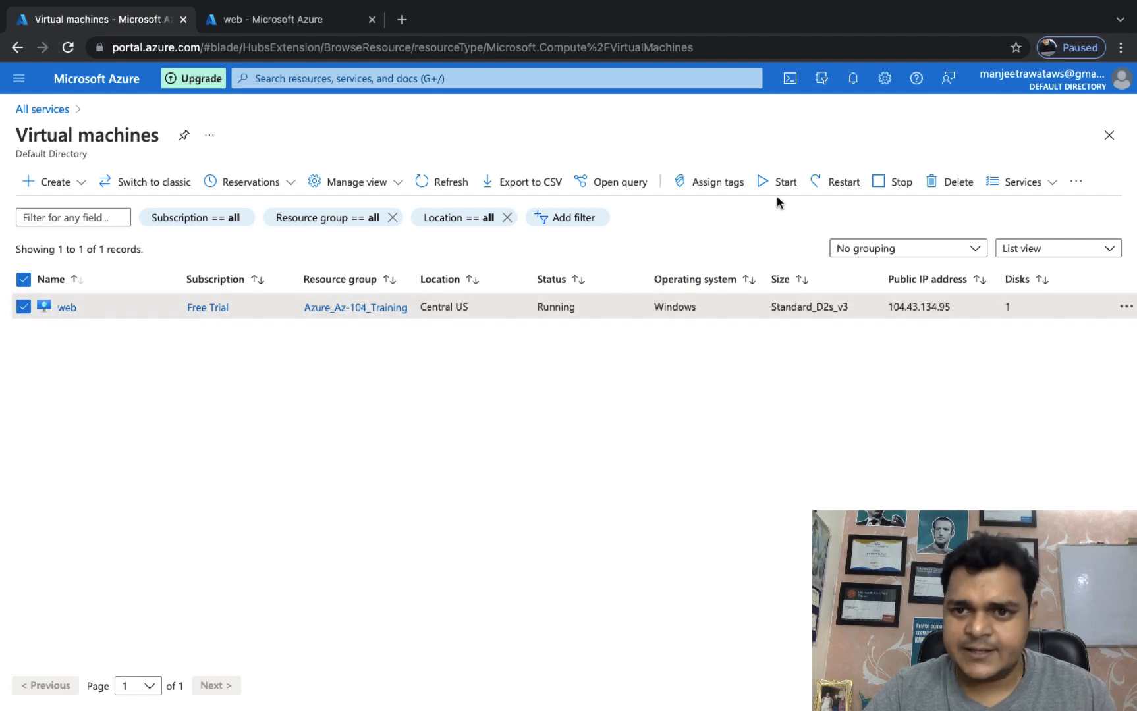
left_click(950, 182)
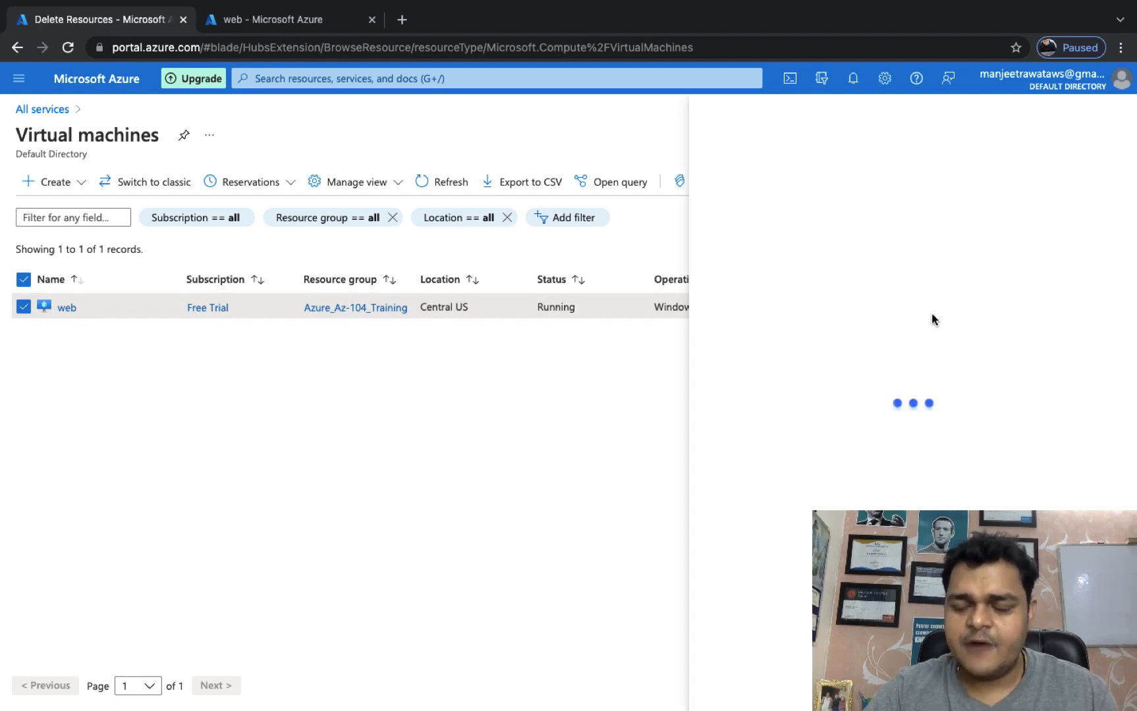
type("yes")
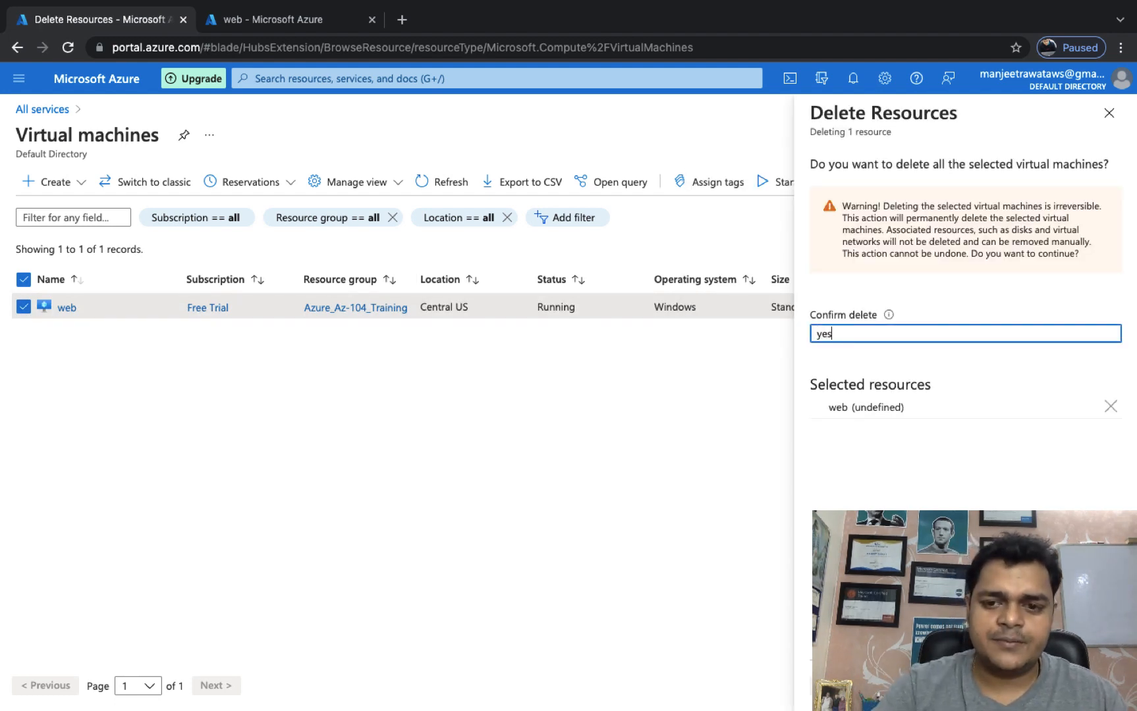
left_click(831, 686)
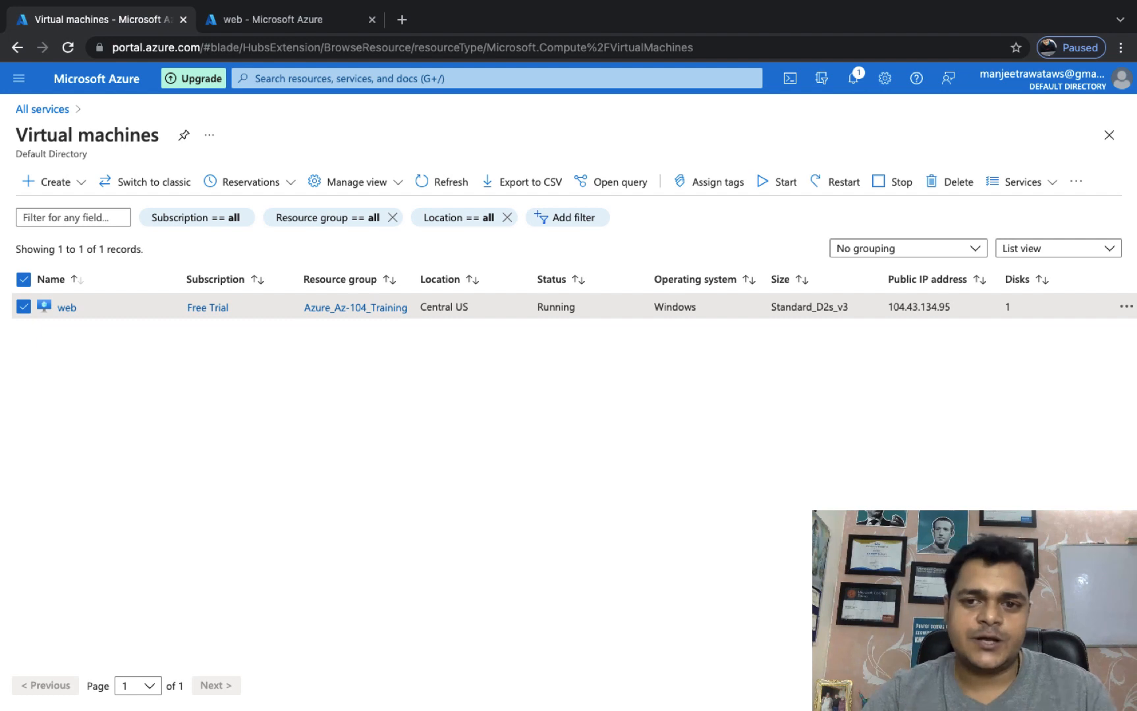
left_click(417, 179)
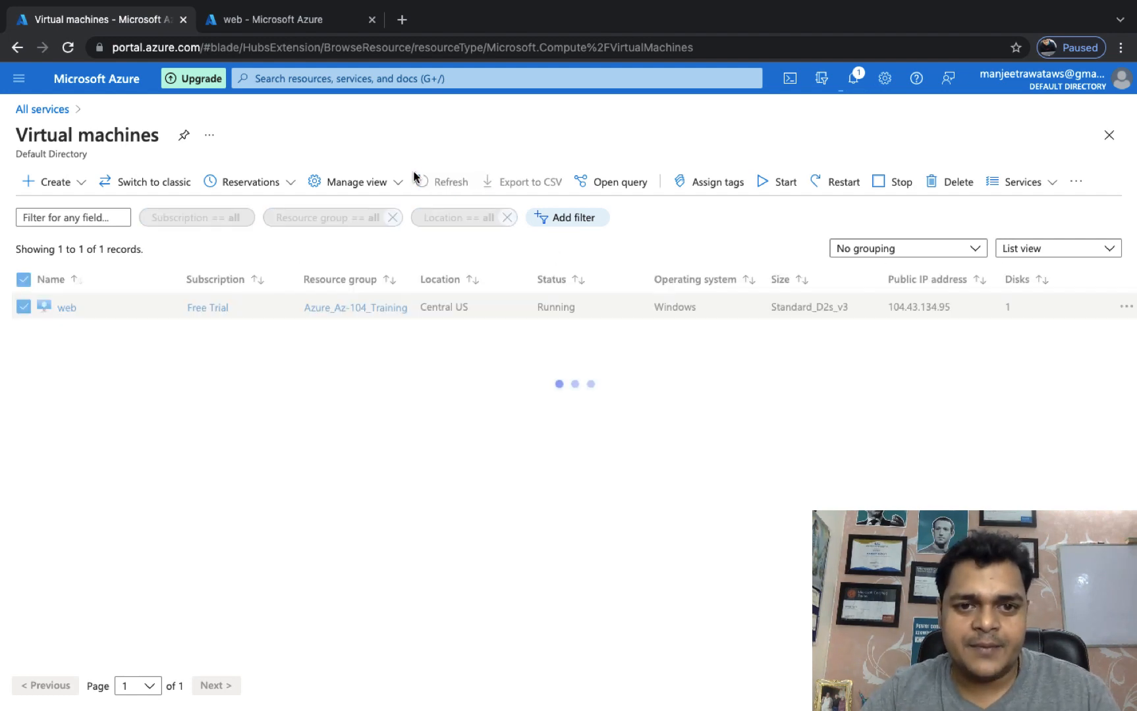
Refresh the Virtual machines list until it shows 0 records, then return to the web backup tab.
left_click(444, 182)
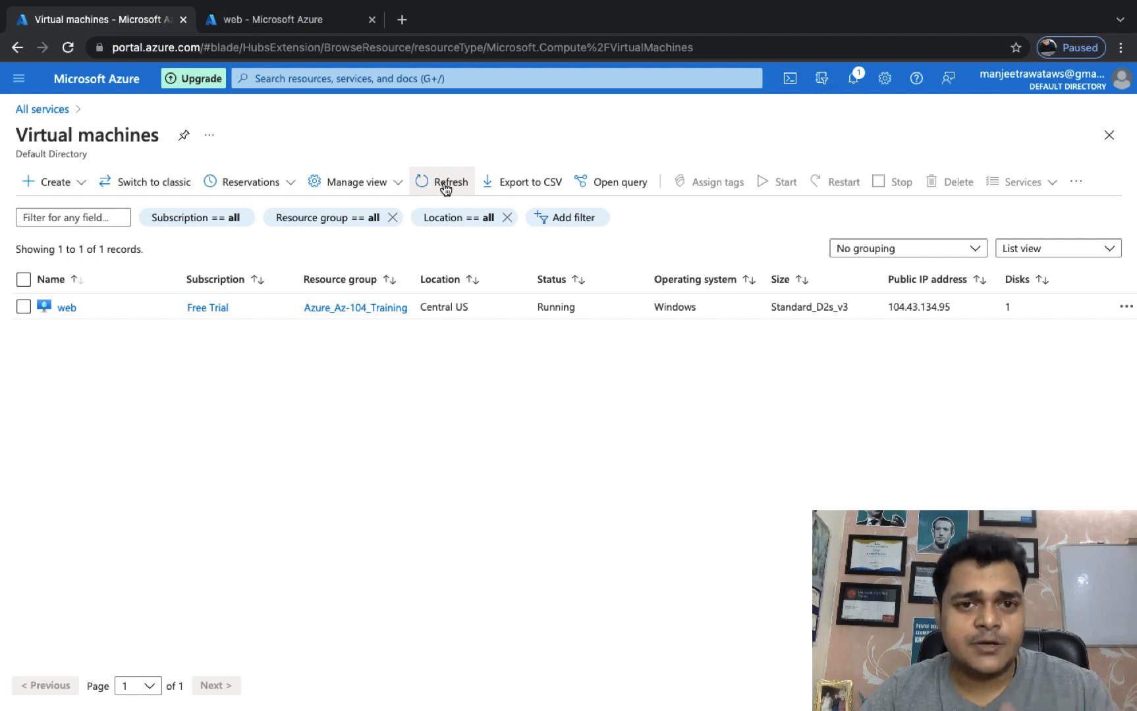
left_click(443, 182)
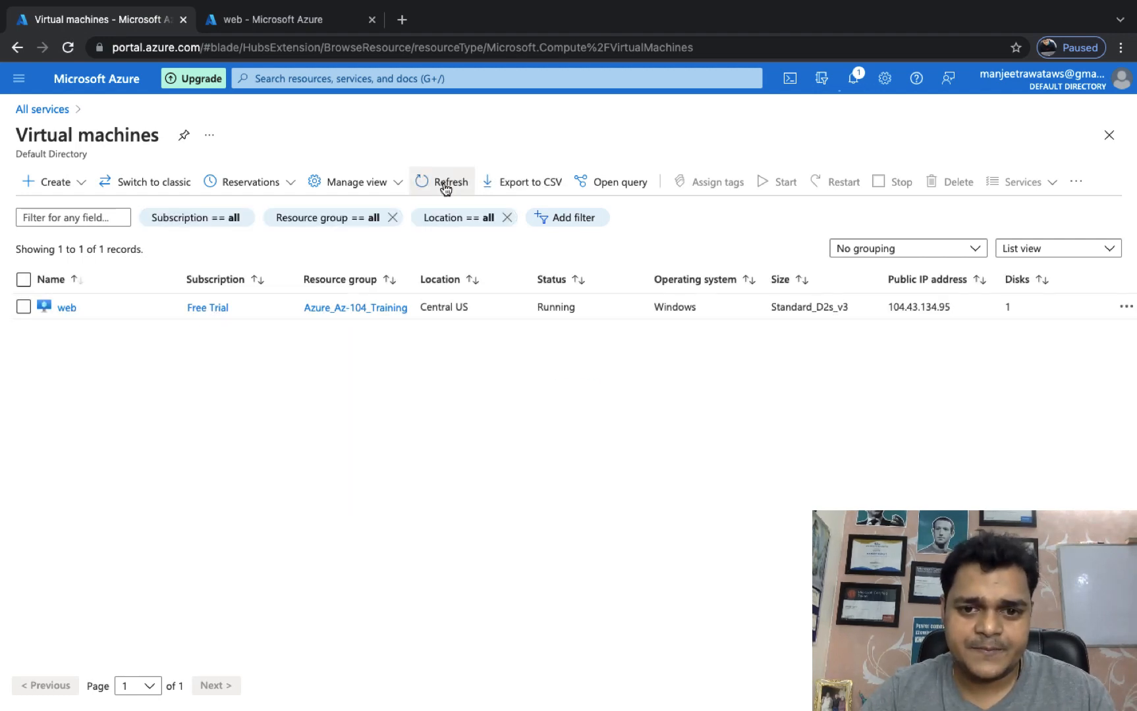
left_click(443, 182)
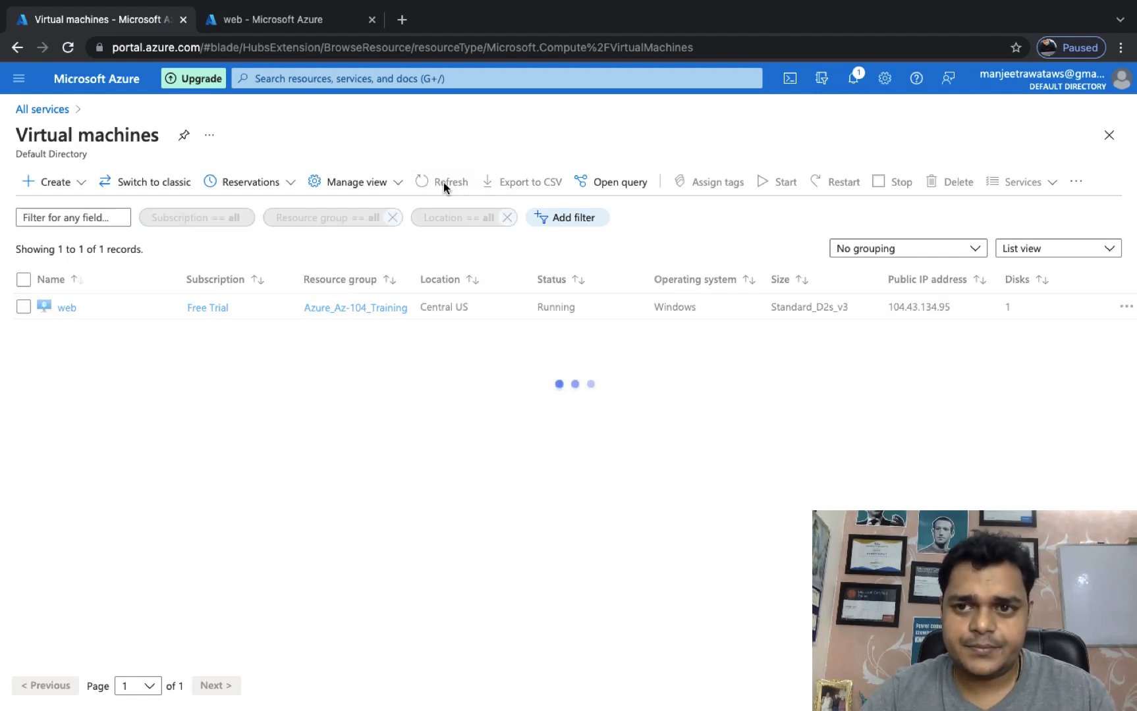
left_click(852, 78)
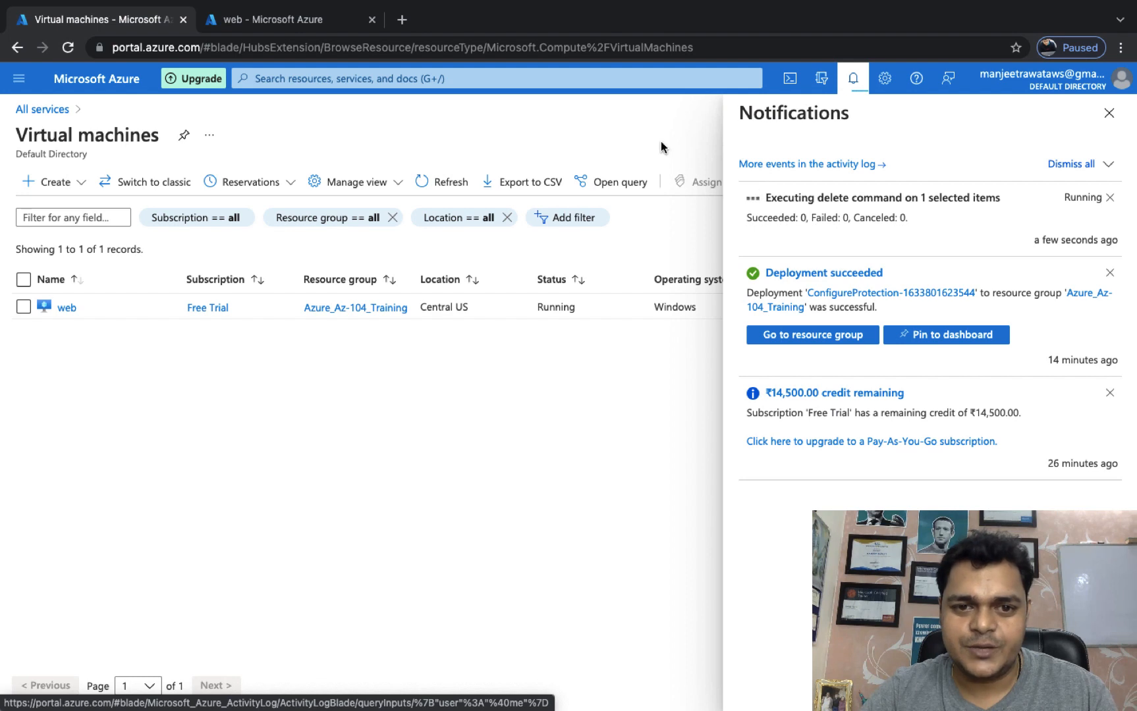
left_click(435, 184)
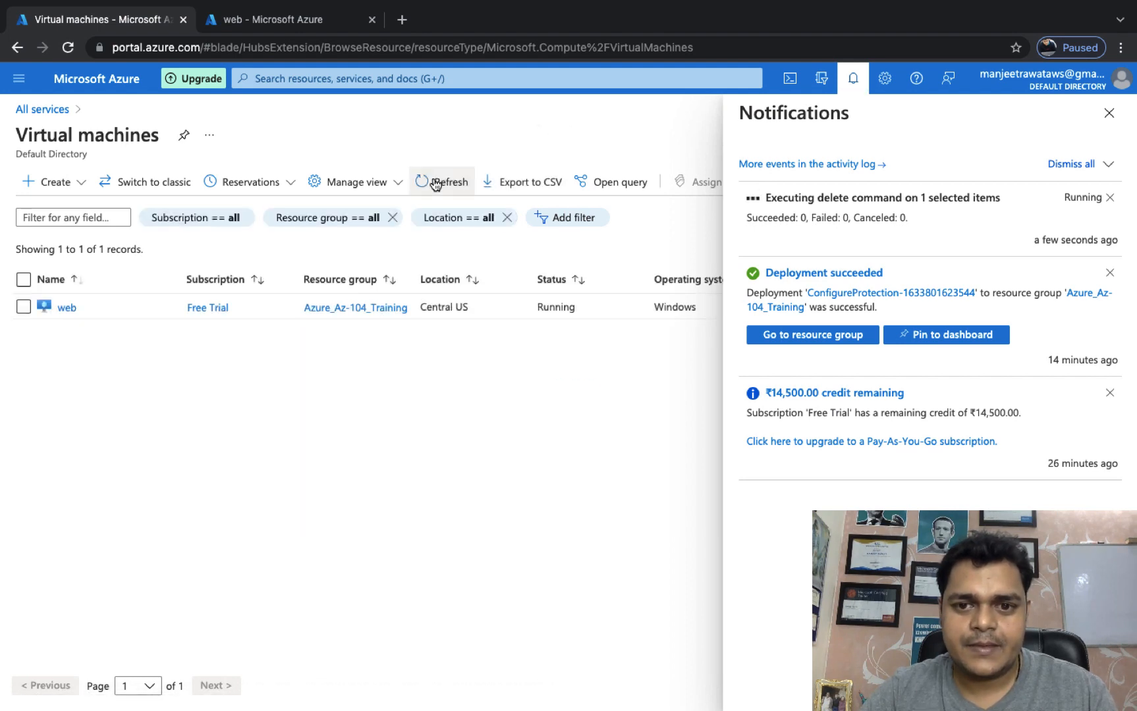
left_click(435, 184)
left_click(435, 184)
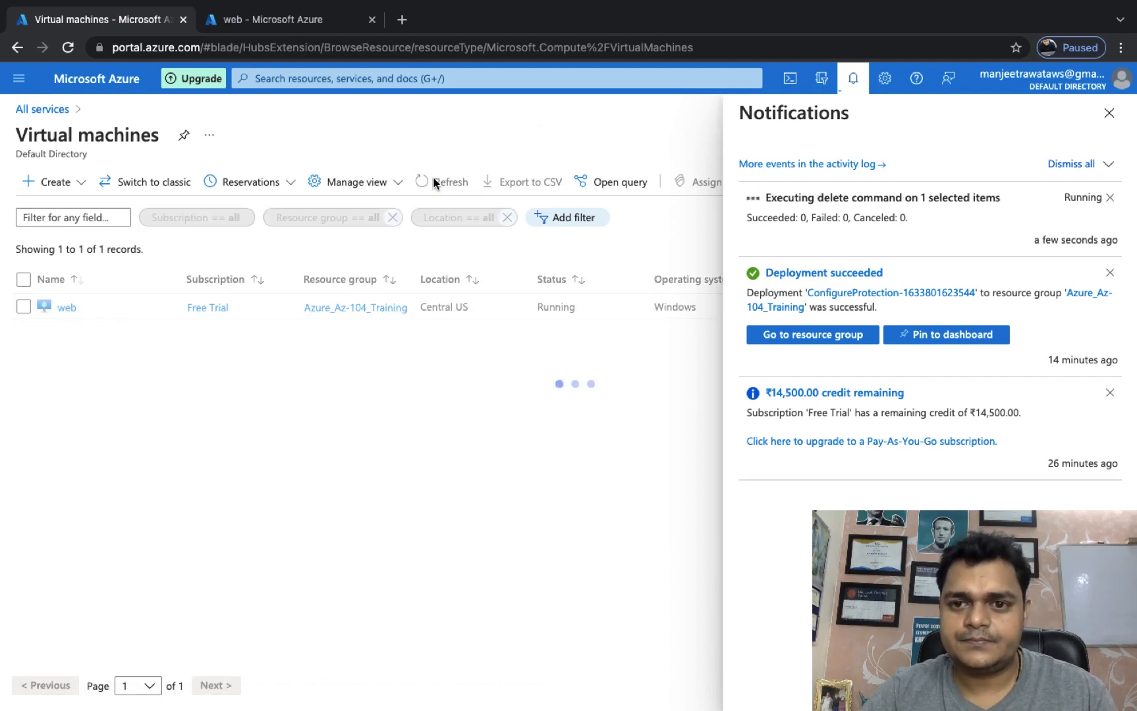
left_click(435, 184)
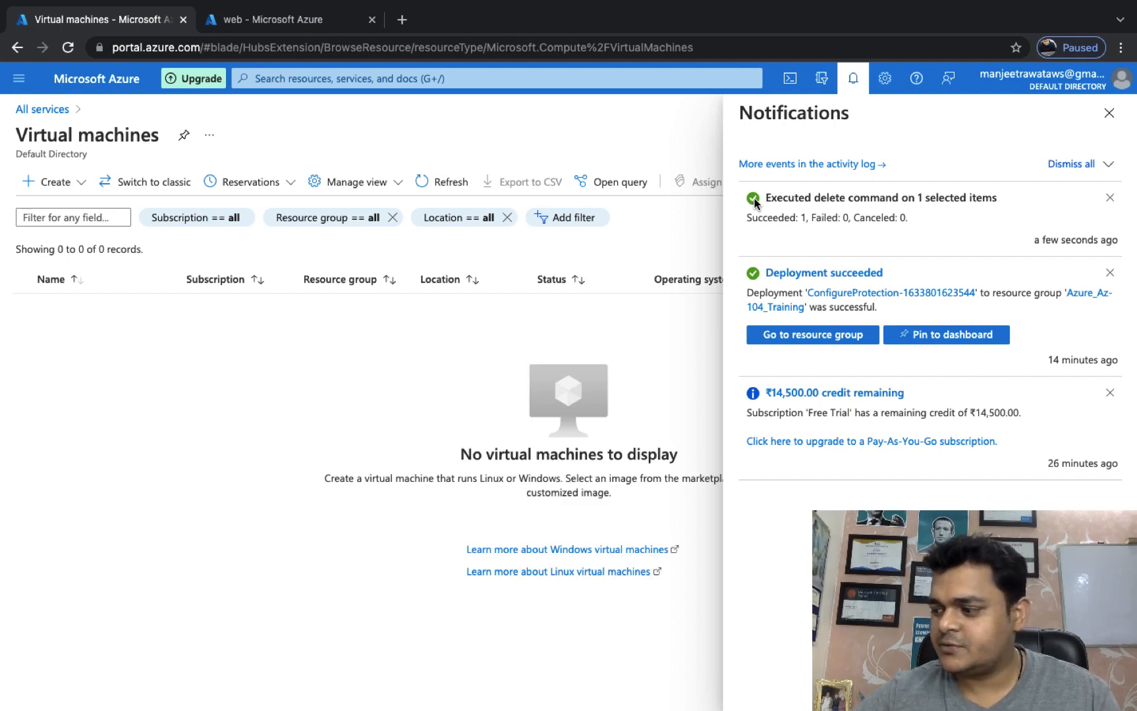
left_click(1109, 112)
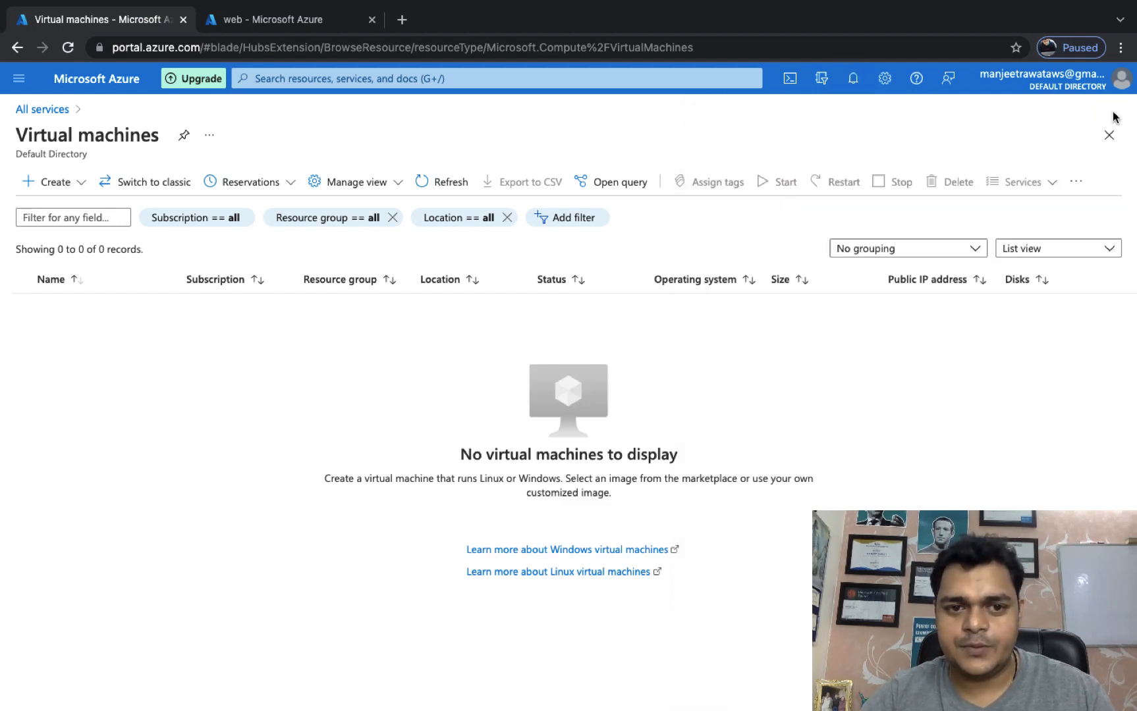
left_click(435, 182)
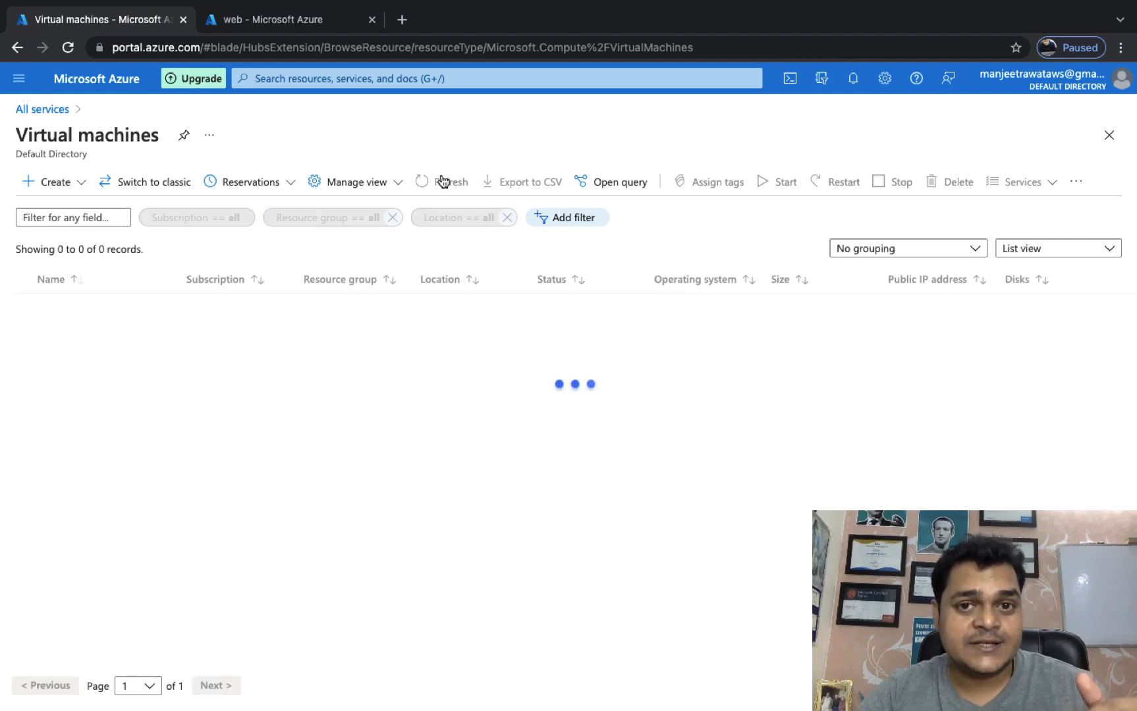
left_click(263, 20)
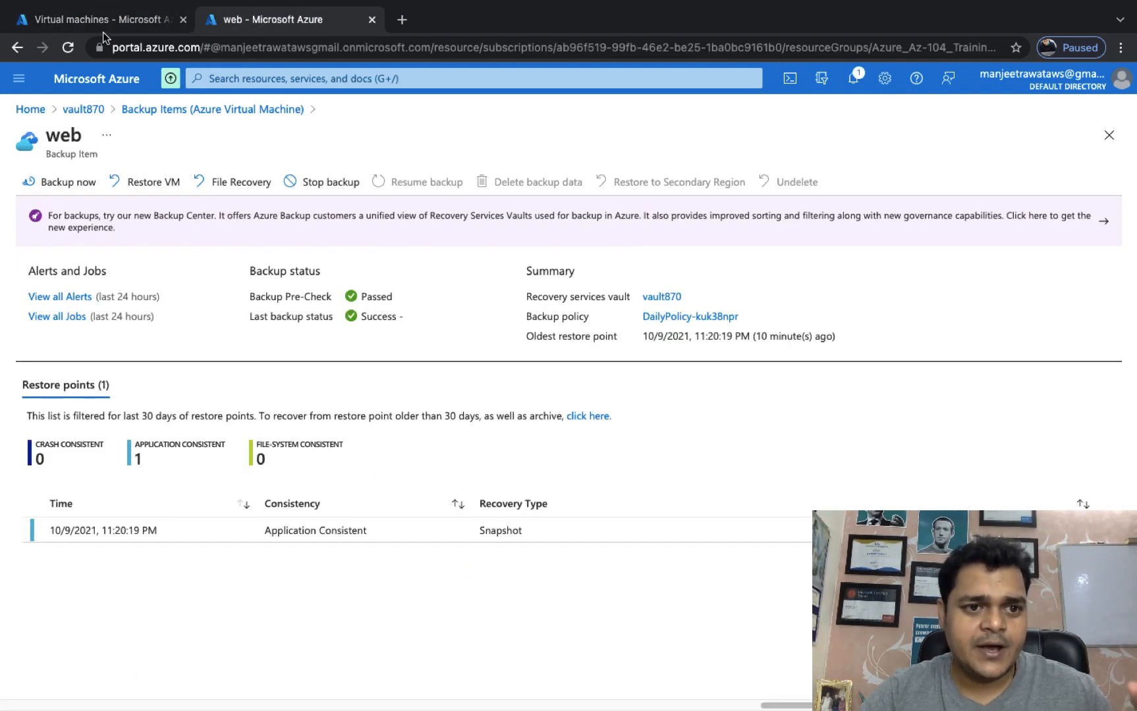
Go from the vault870 breadcrumb through Azure Virtual Machine to web's item and choose Restore VM.
left_click(87, 110)
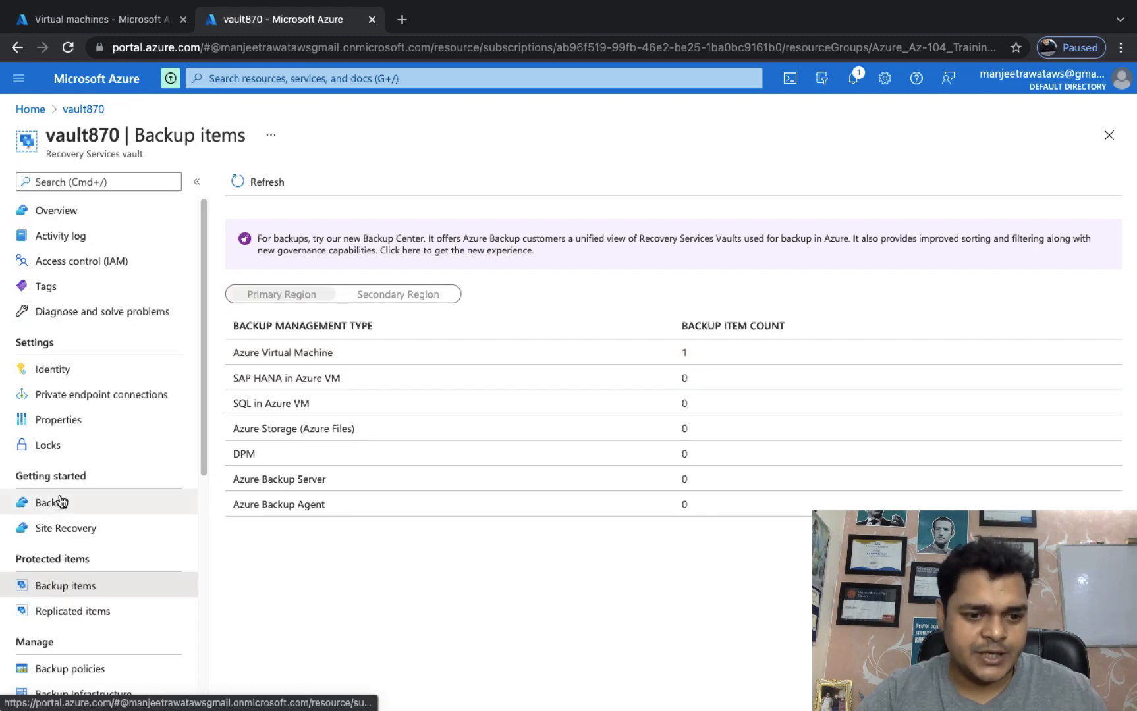
left_click(296, 354)
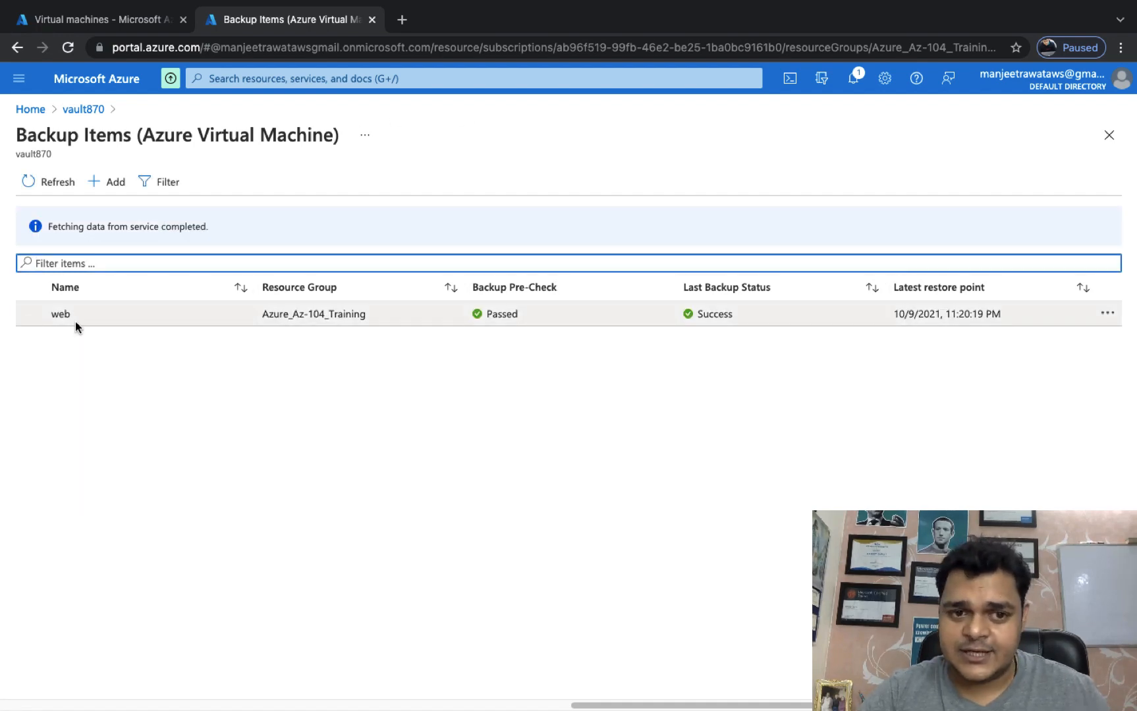
left_click(76, 325)
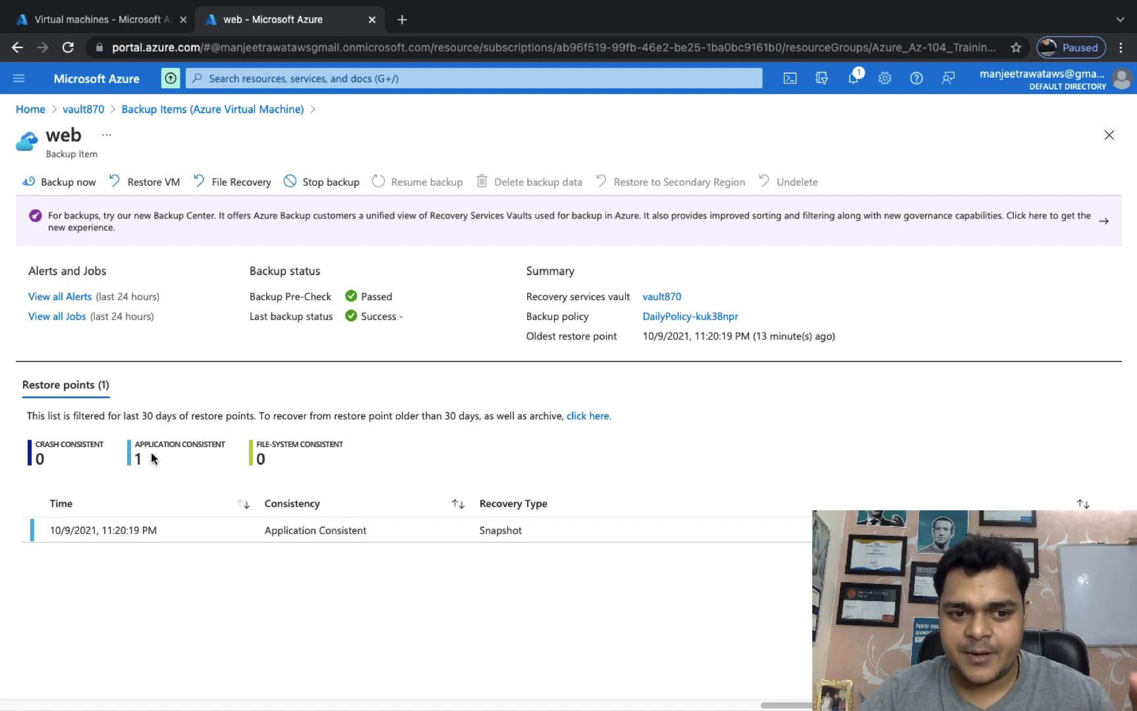
left_click(157, 180)
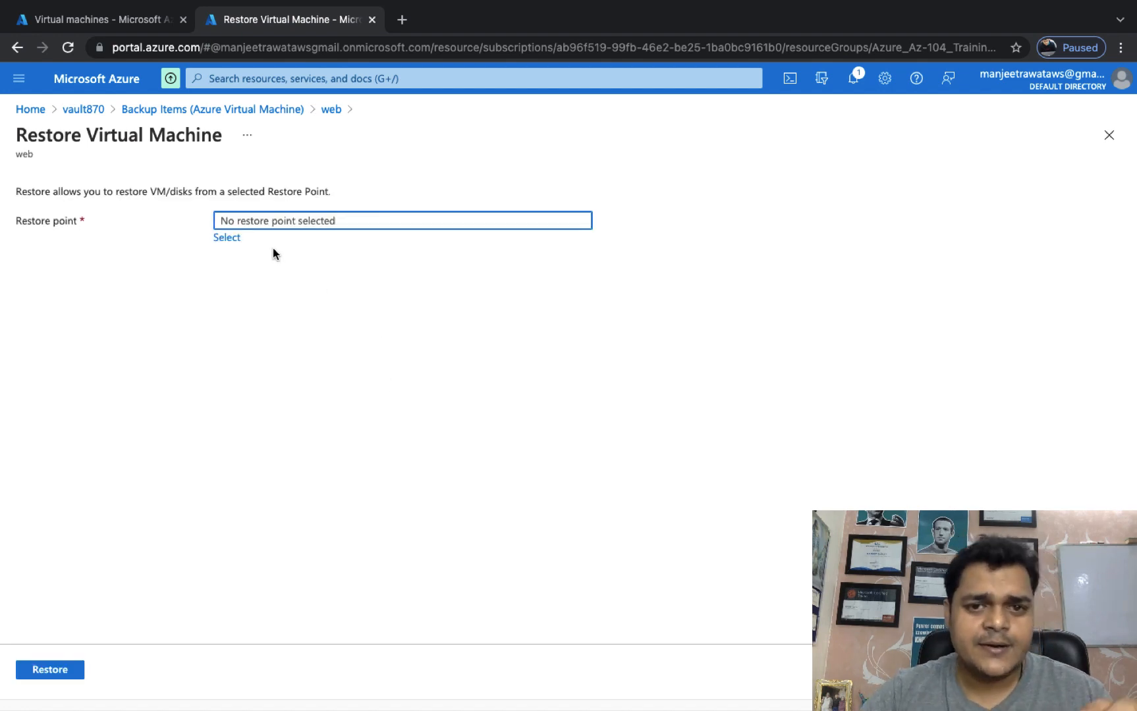
Pick the application-consistent 10/9/2021, 11:20:19 PM restore point for web.
left_click(230, 239)
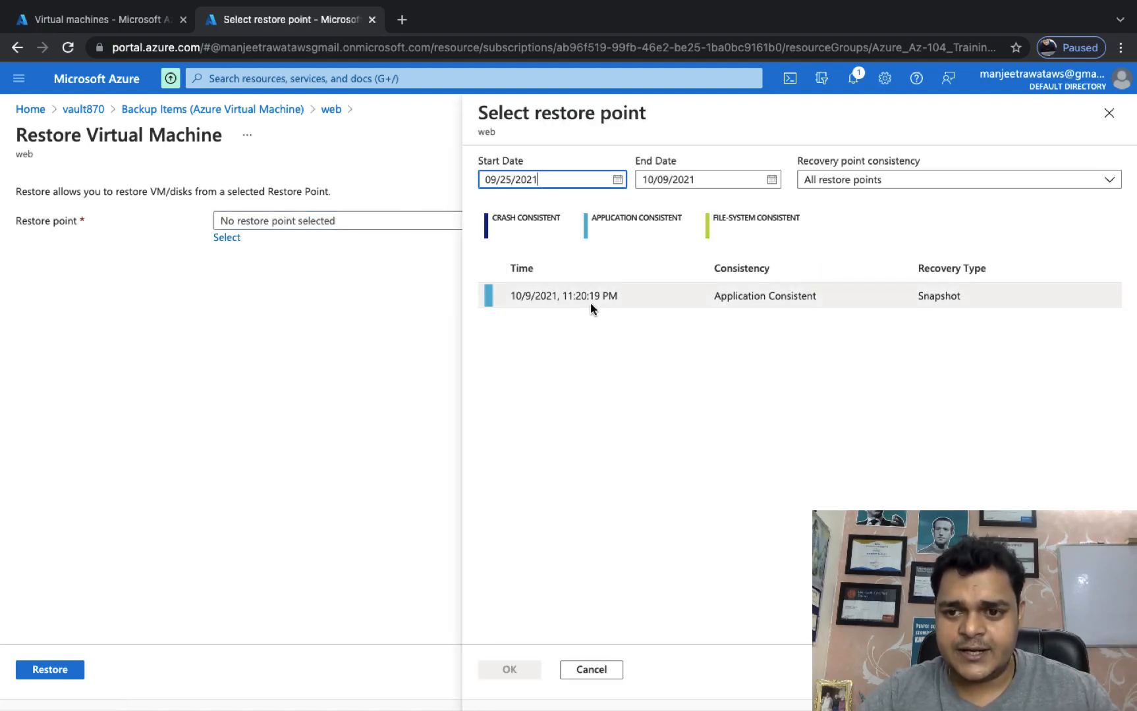
left_click(583, 295)
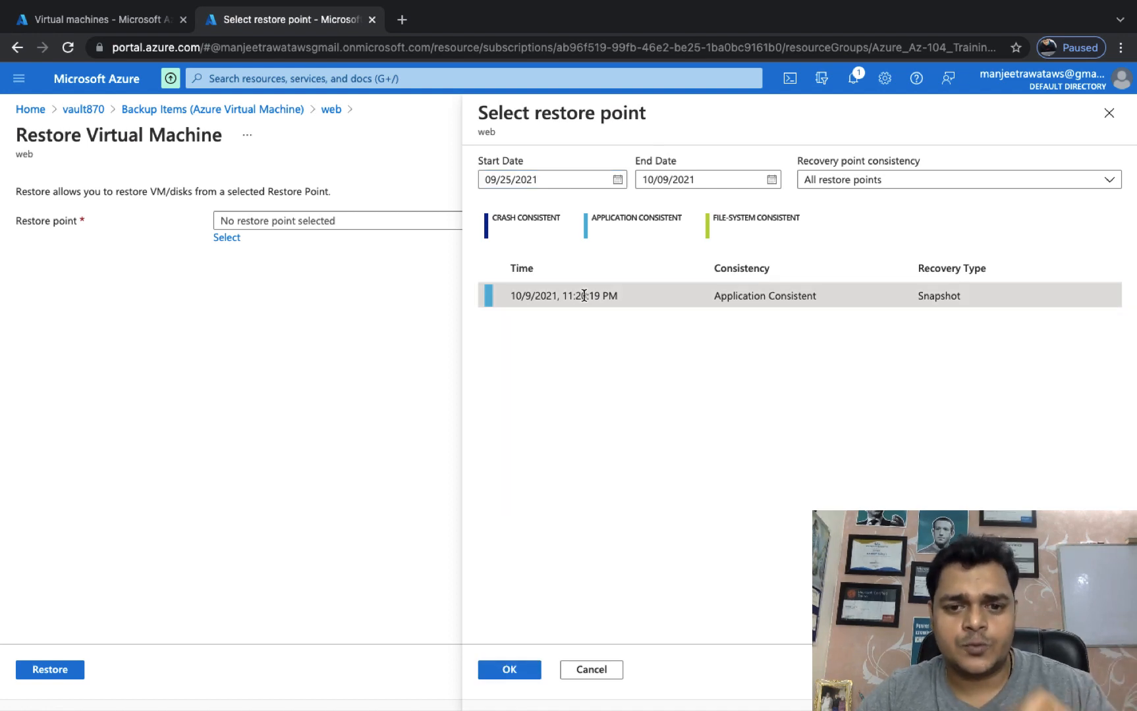
left_click(513, 669)
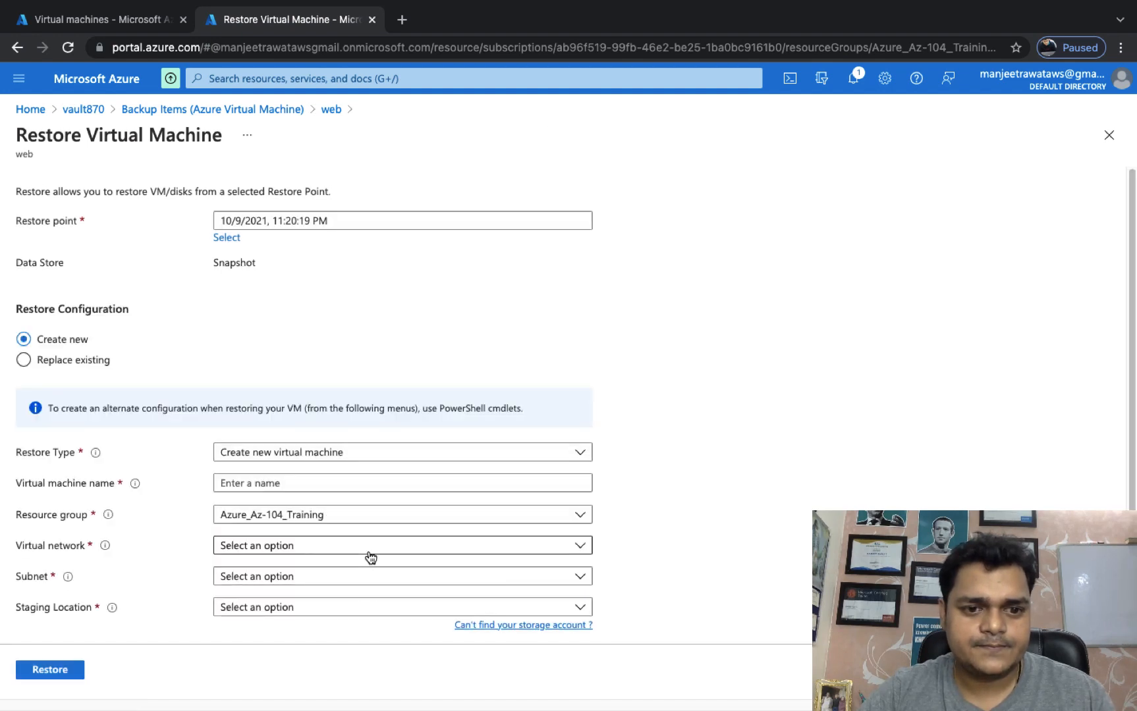
Keep the restore type as Create new virtual machine and name it web-2.
left_click(308, 454)
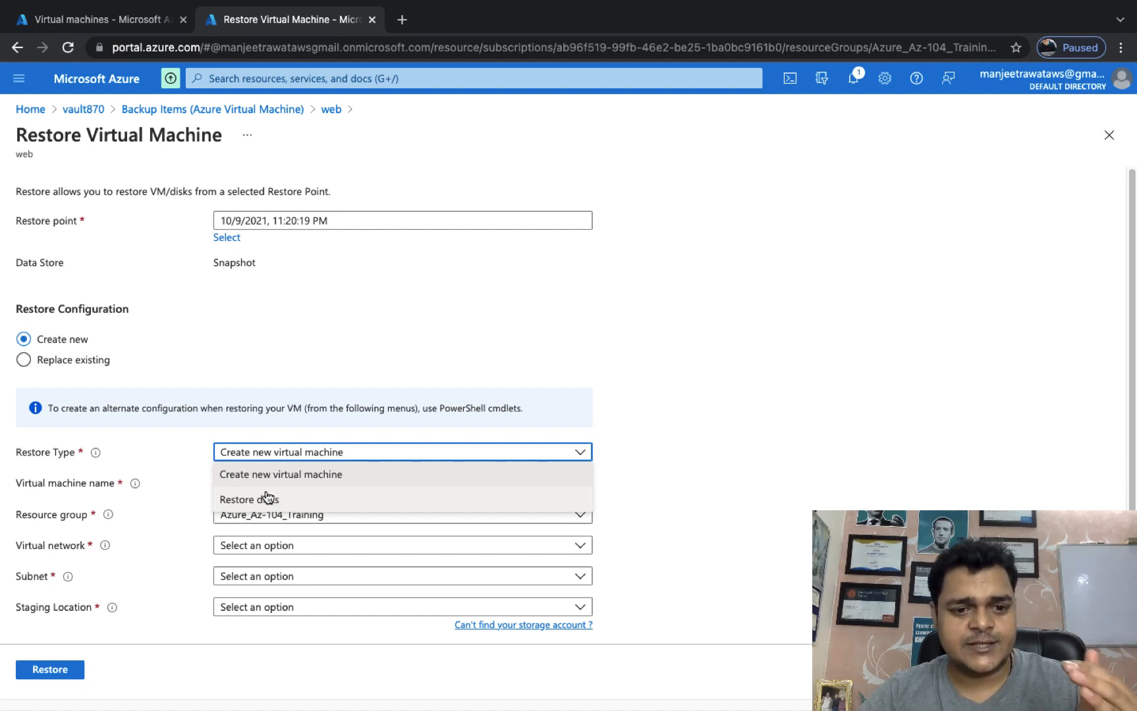
left_click(267, 499)
left_click(296, 454)
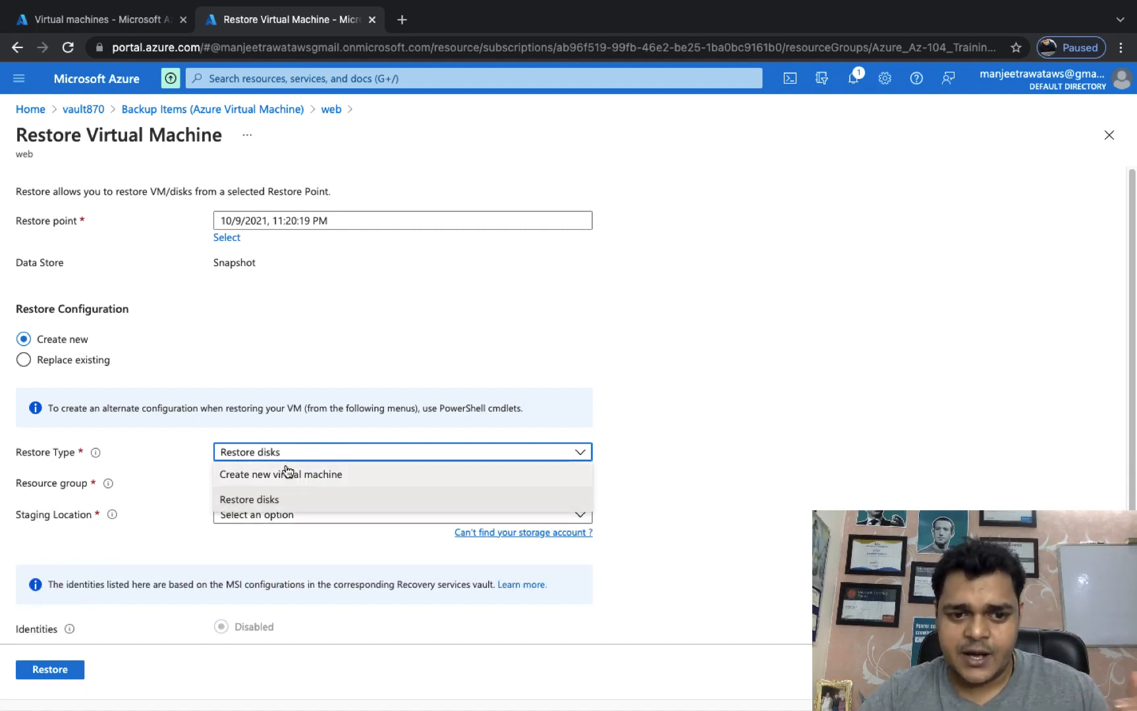
left_click(285, 469)
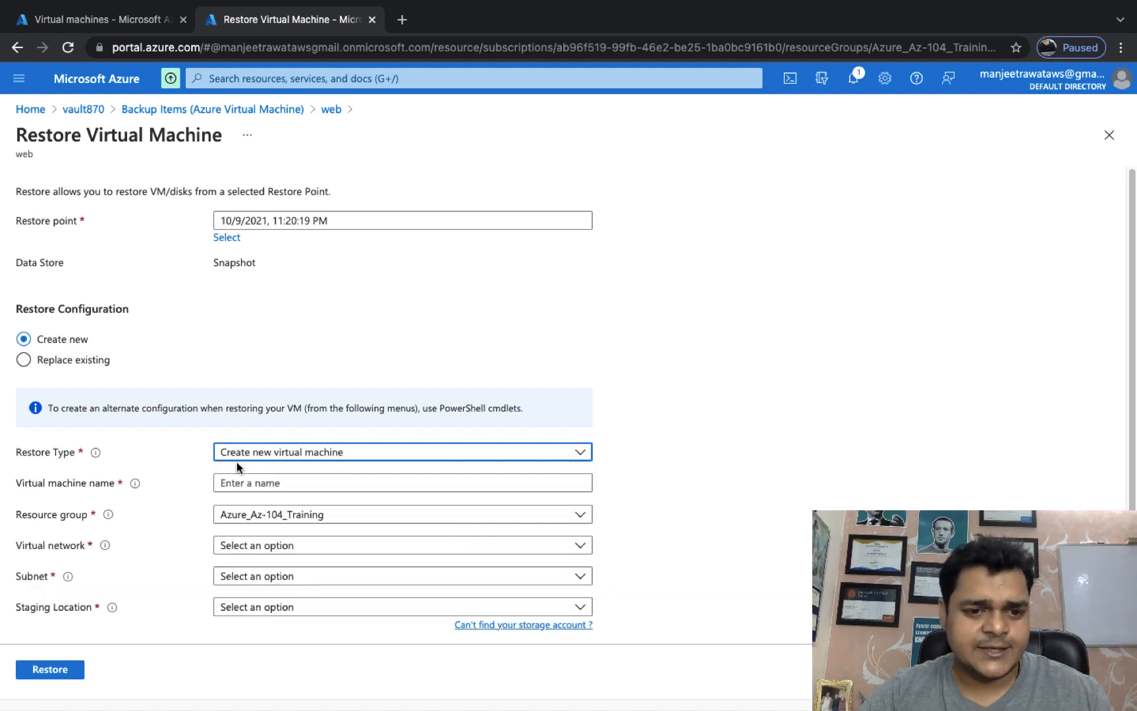
left_click(276, 479)
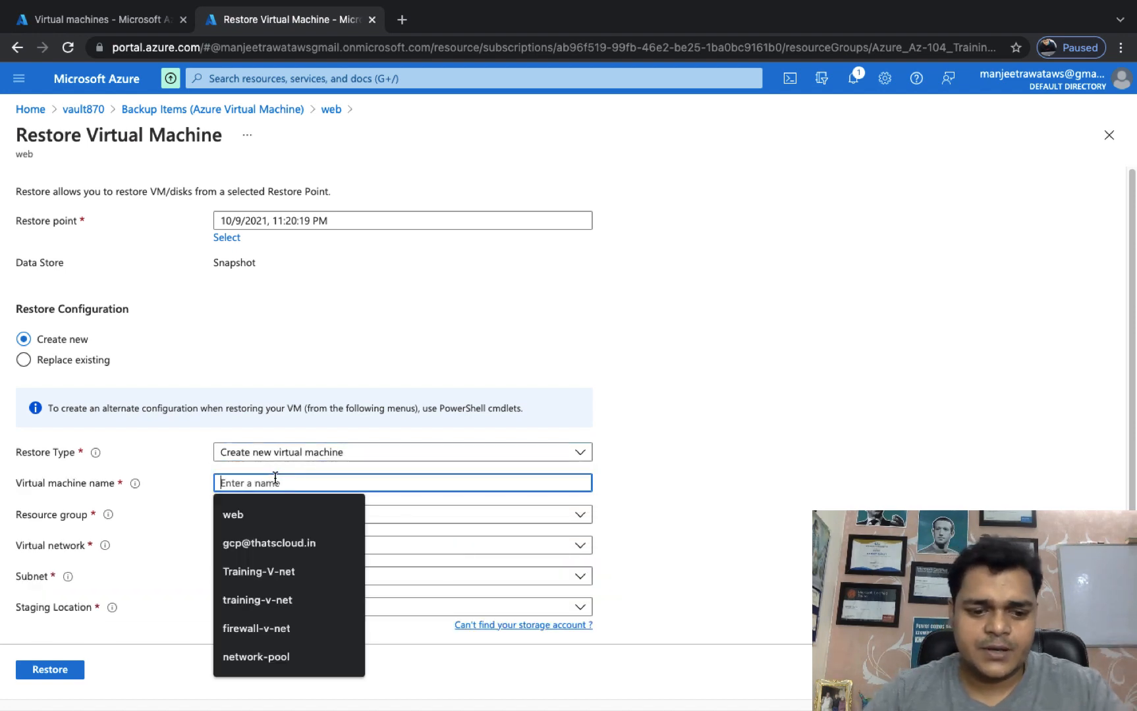
type("web-2")
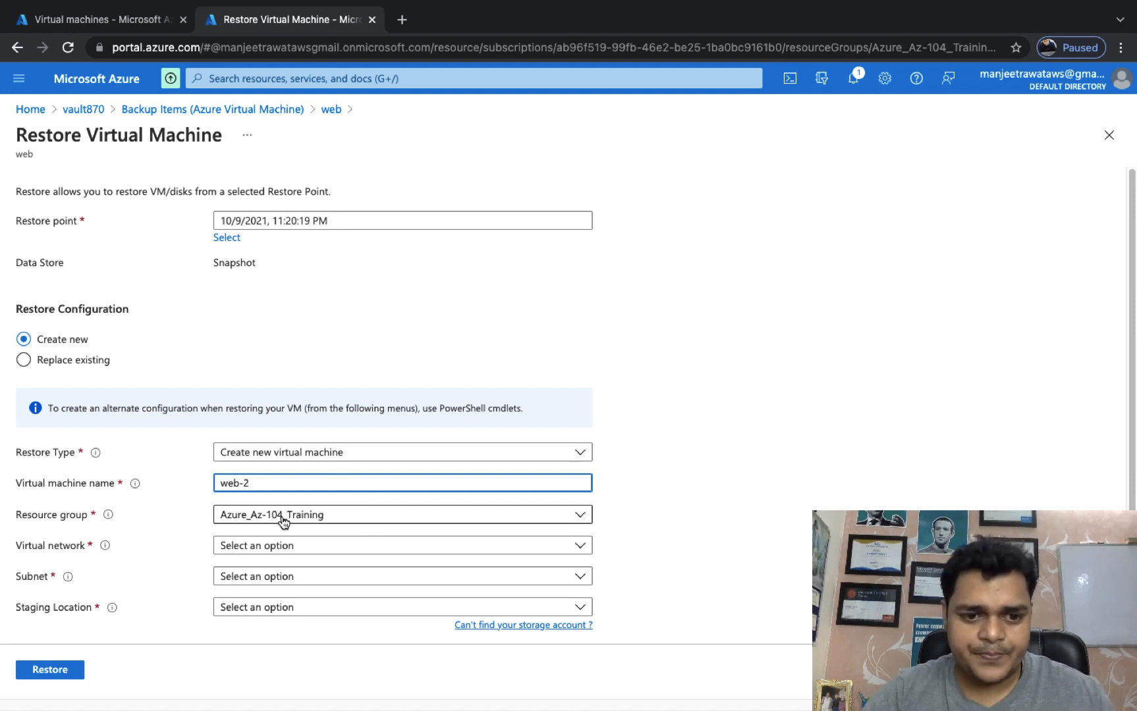
Use Azure_Az-104_Training-vnet, the default subnet, and staging account classstorage200.
left_click(283, 551)
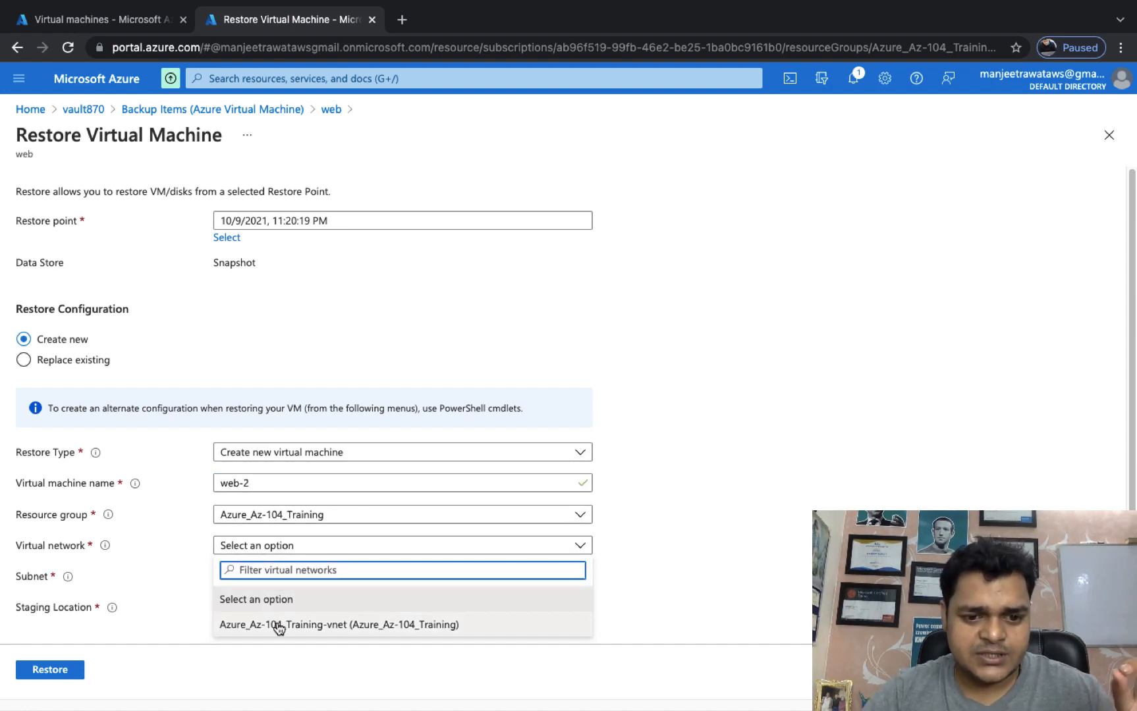
left_click(280, 622)
left_click(292, 579)
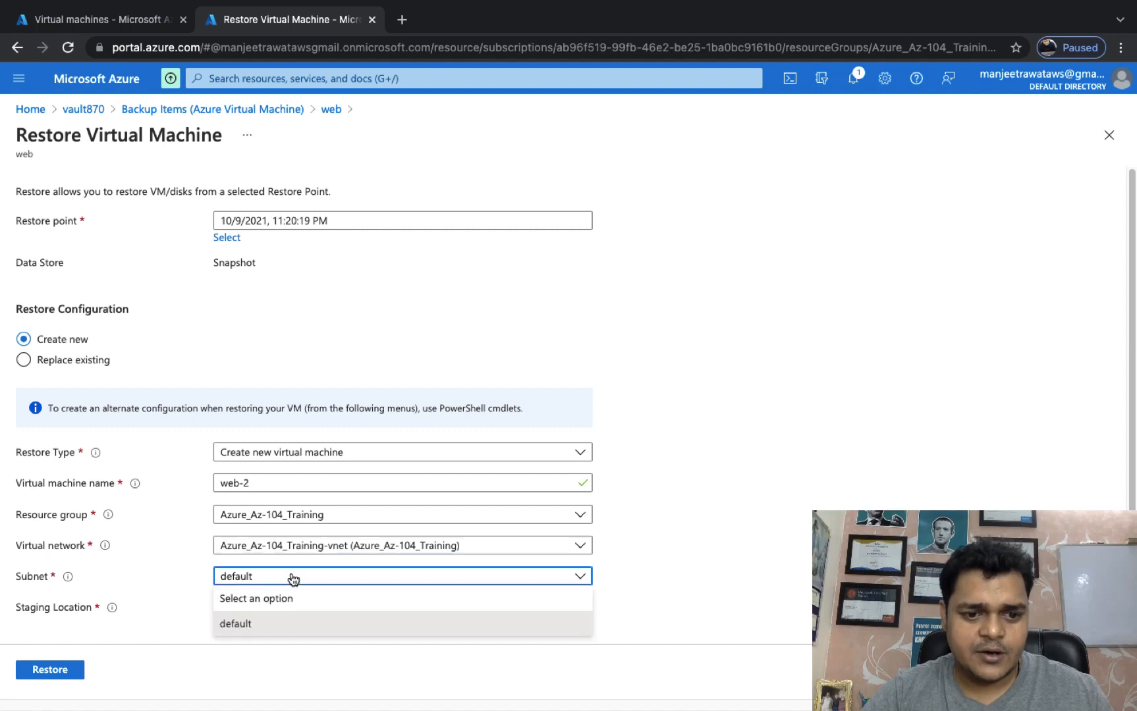
left_click(292, 579)
left_click(275, 610)
left_click(279, 658)
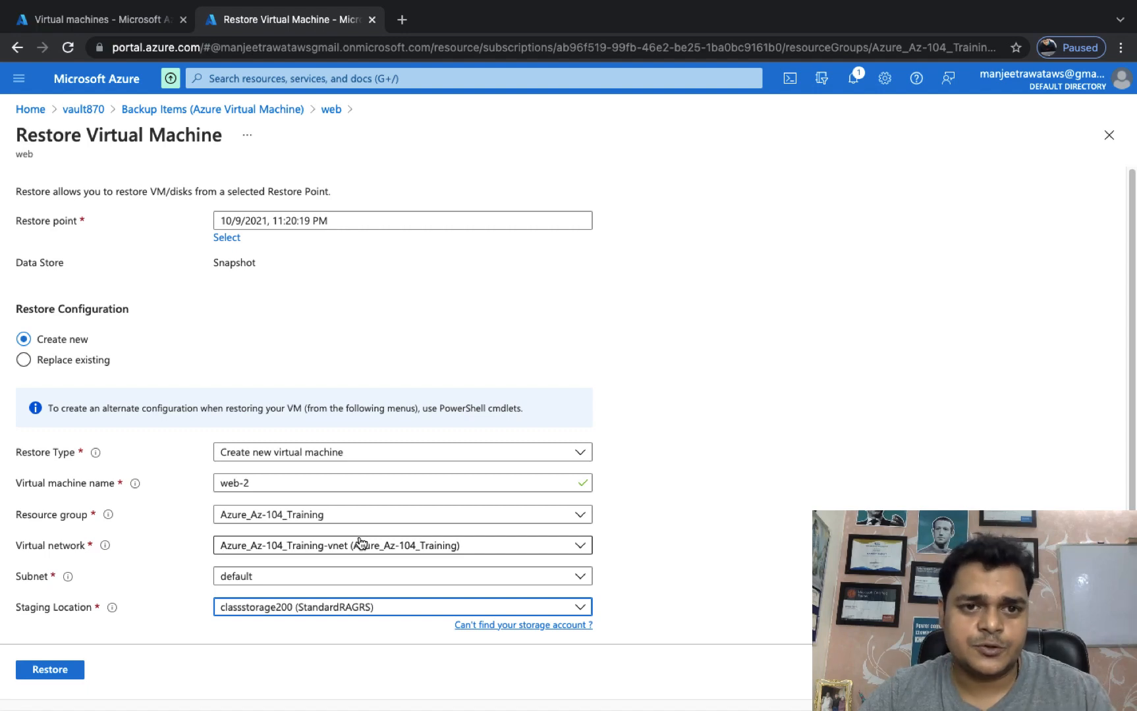
Trigger the restore into web-2, check its notification, and return to the Virtual machines list.
left_click(51, 670)
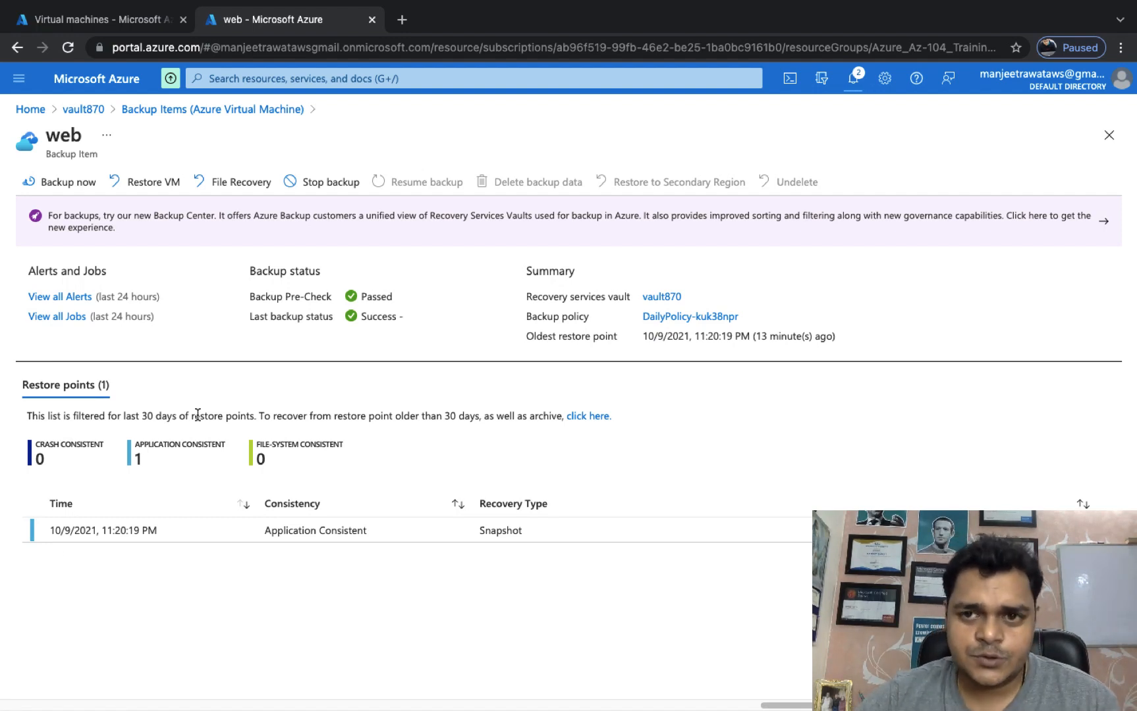
left_click(855, 79)
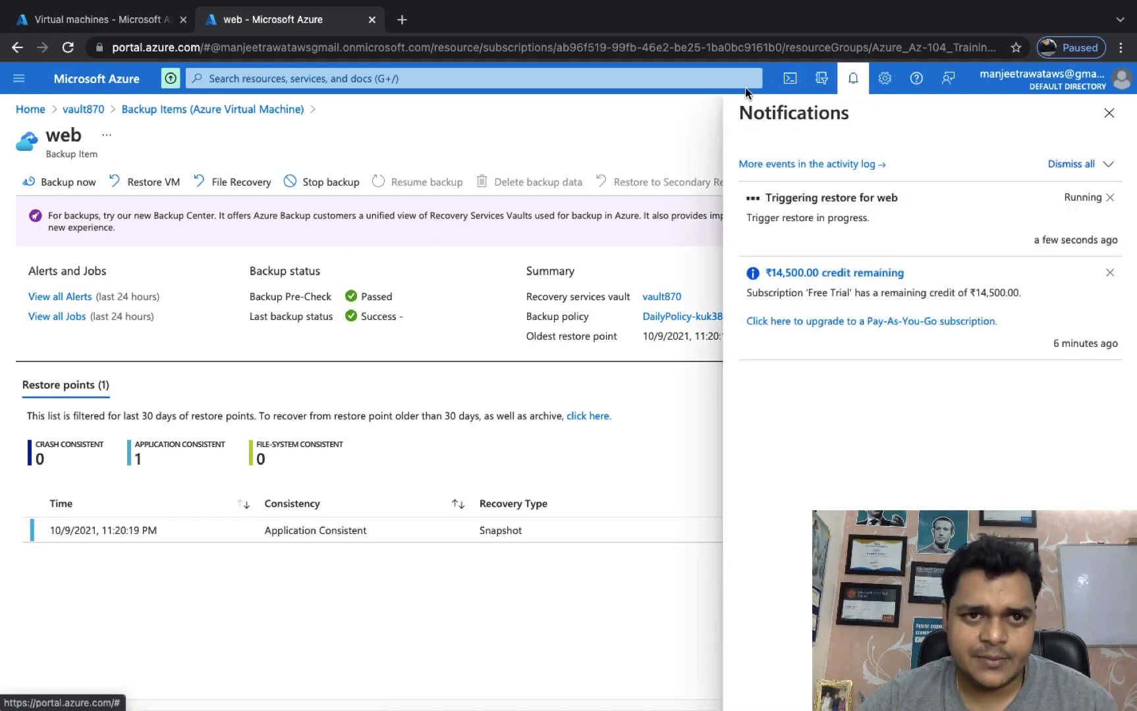
left_click(117, 20)
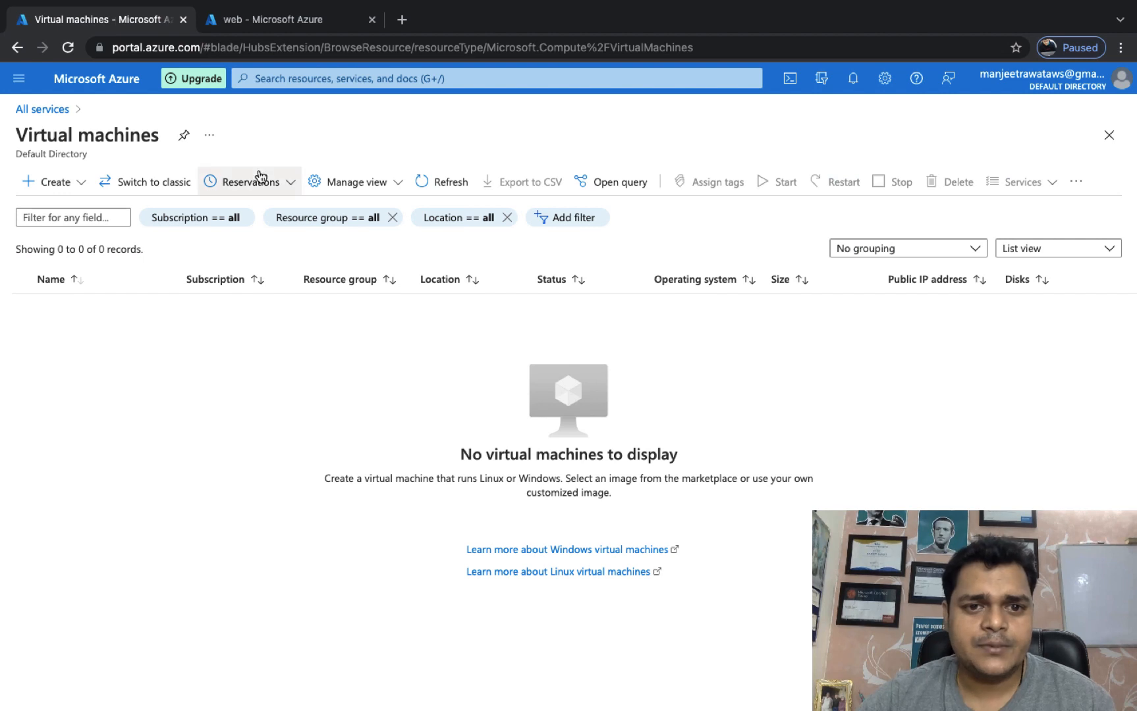
Refresh the empty VM list, then recheck notifications for the web restore status.
left_click(437, 181)
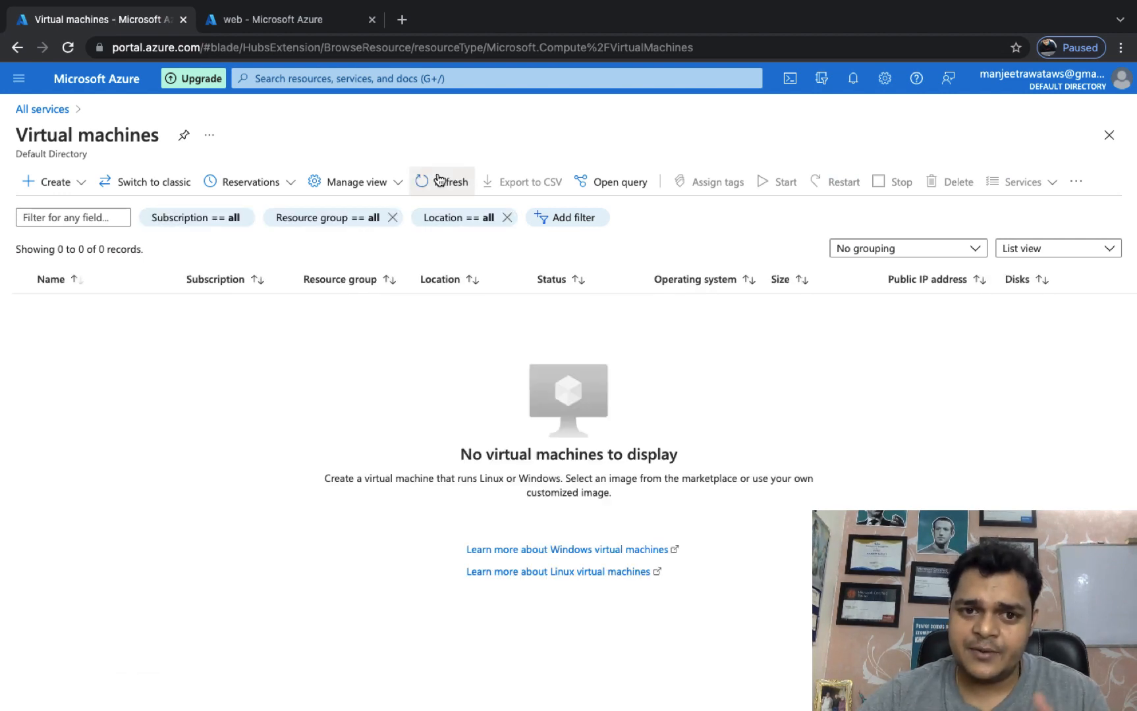
left_click(439, 179)
left_click(438, 178)
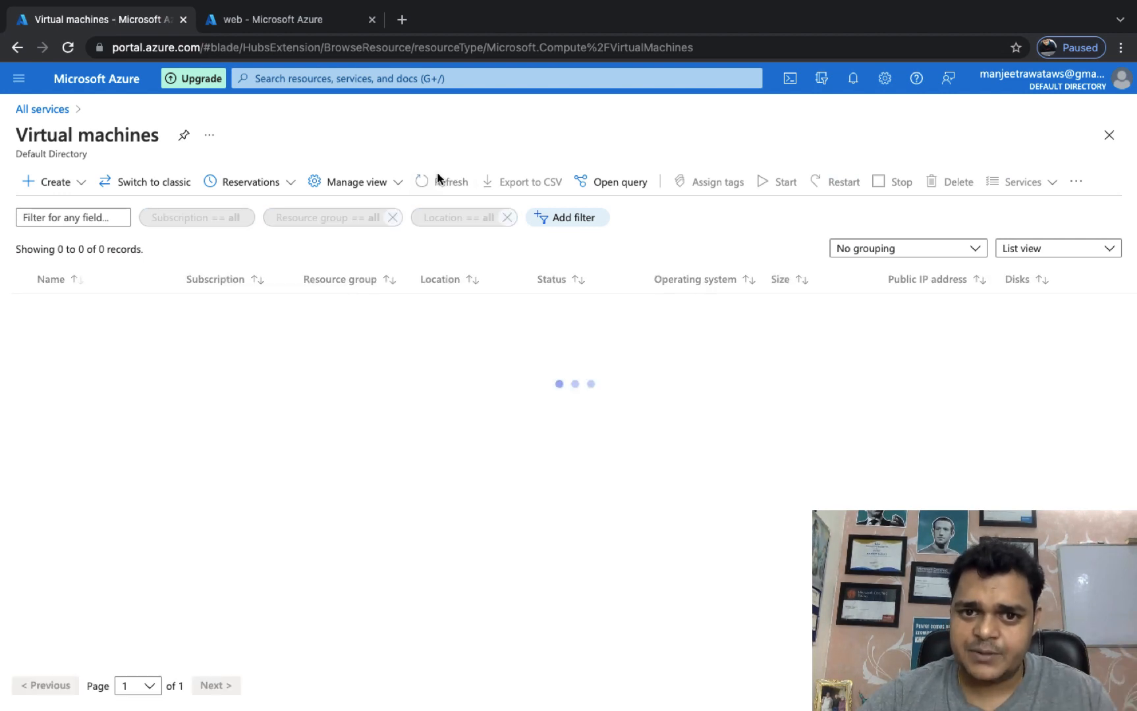
left_click(288, 19)
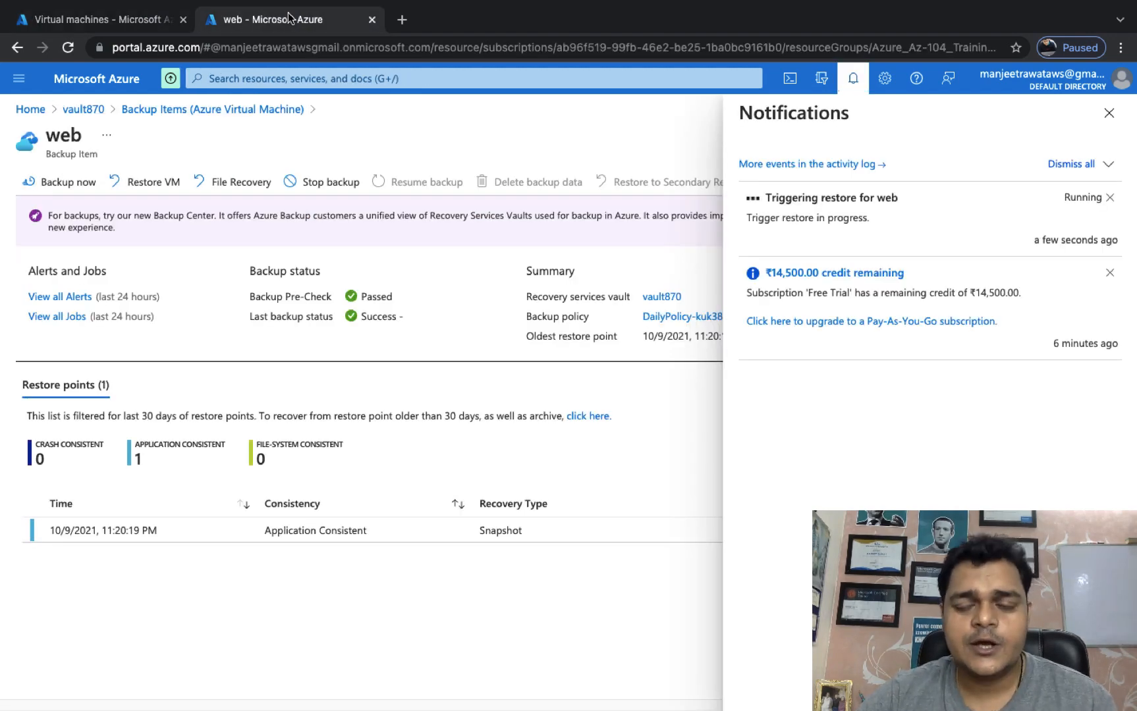
left_click(1109, 113)
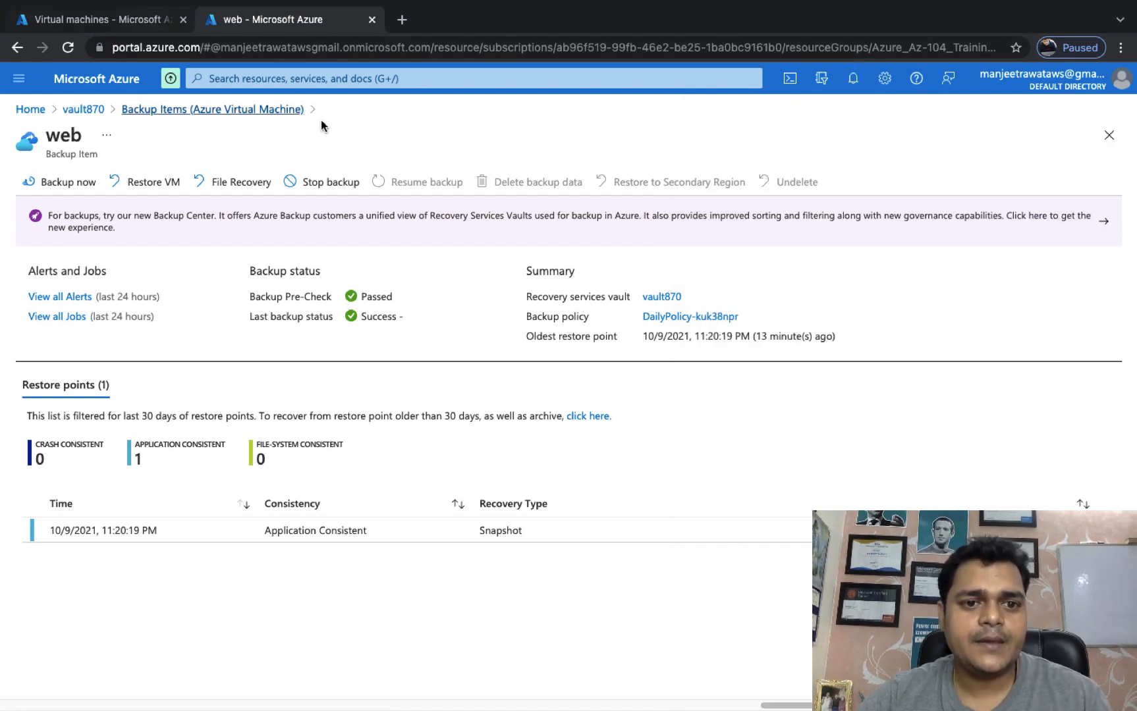
left_click(856, 82)
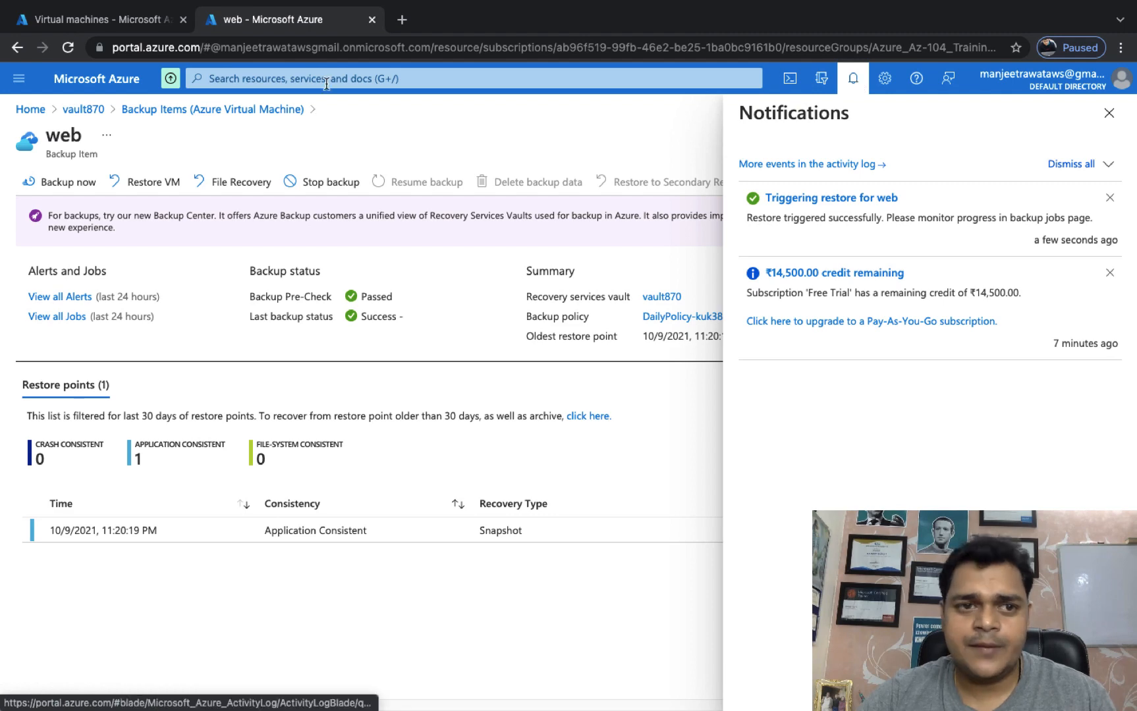
Reload the Virtual machines list repeatedly; it still shows 0 records.
left_click(148, 20)
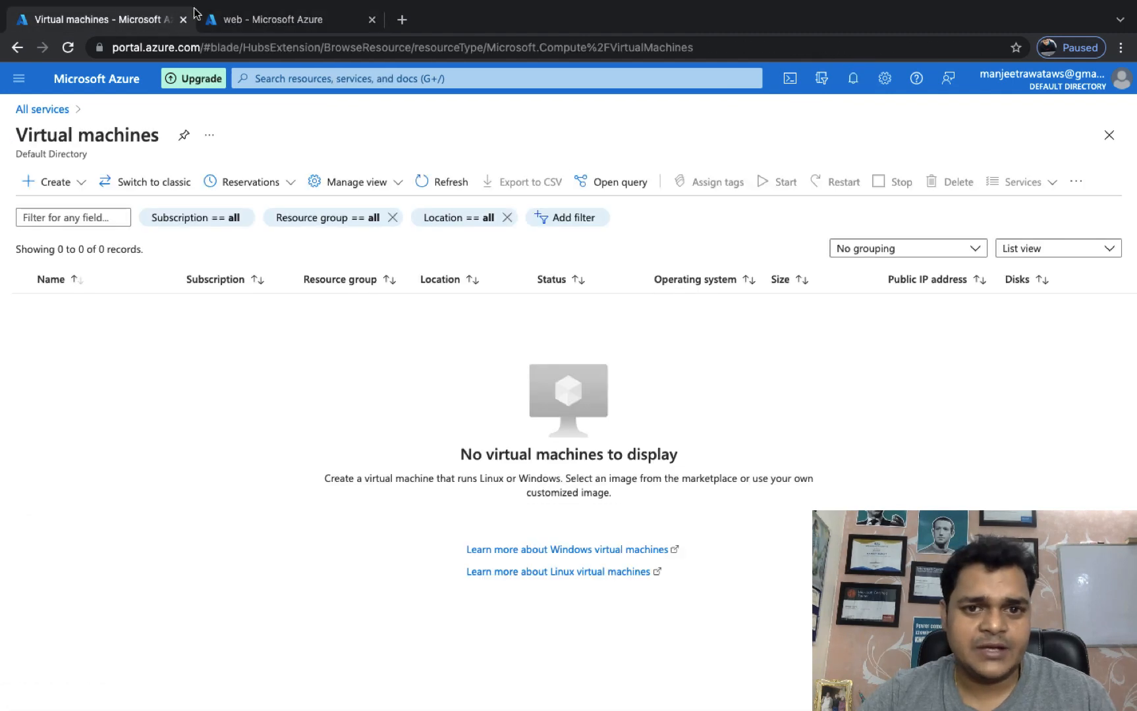
left_click(426, 183)
left_click(427, 183)
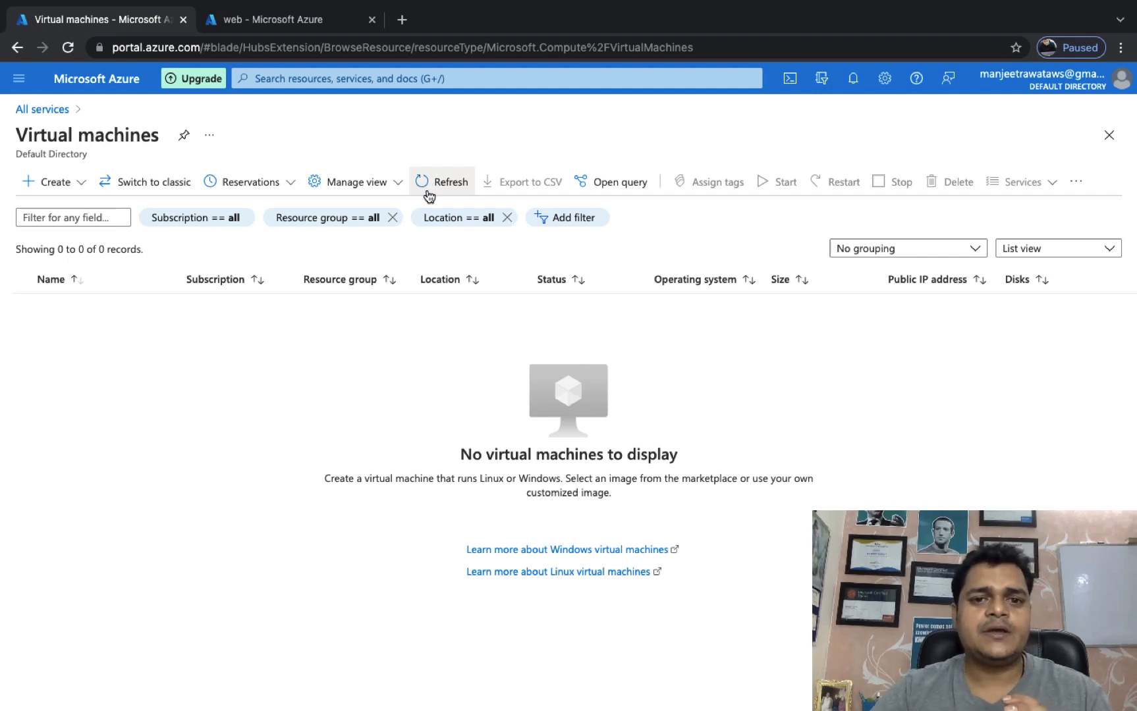
left_click(427, 183)
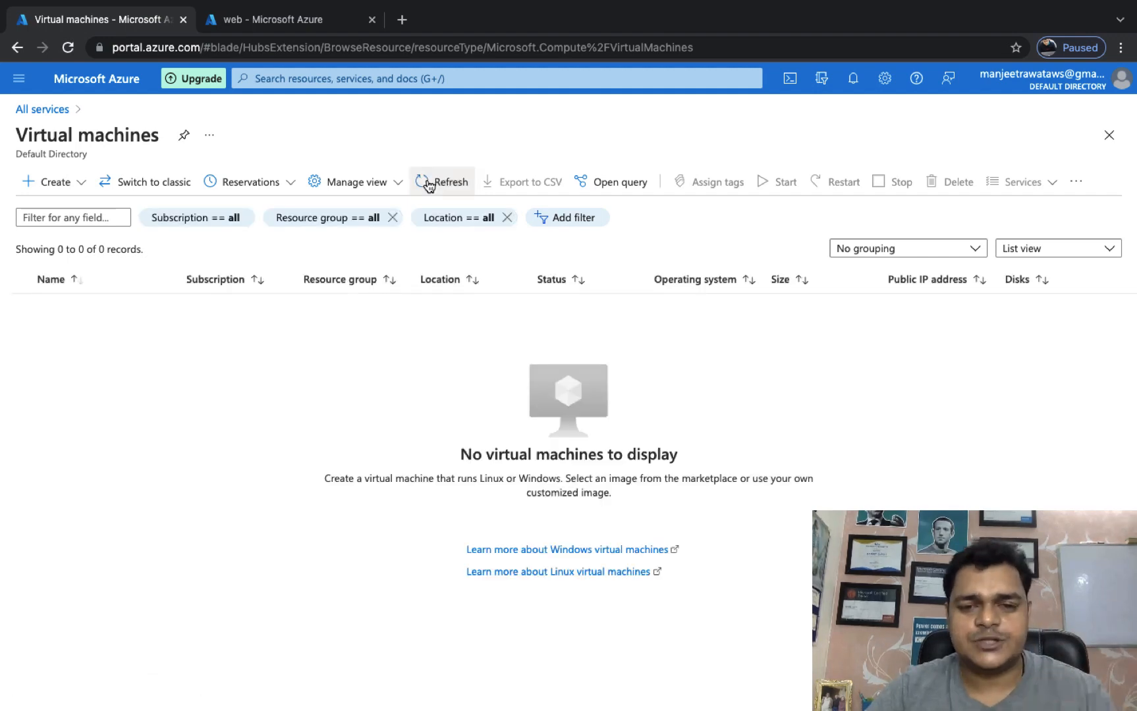
left_click(428, 183)
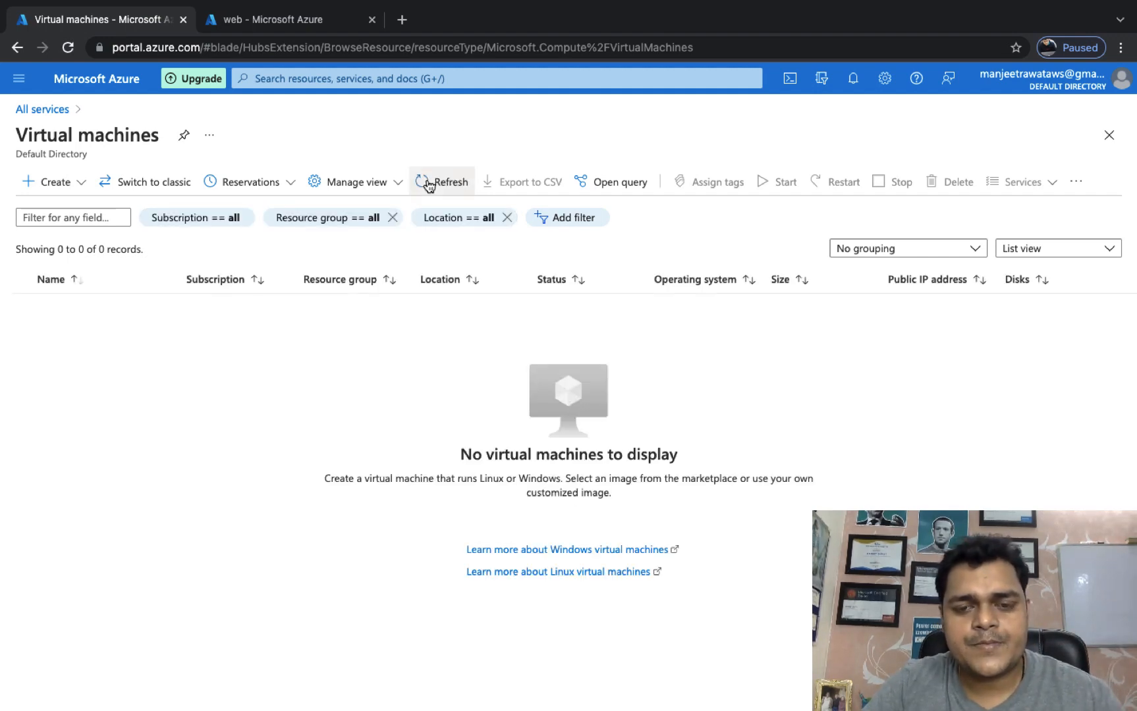
left_click(428, 183)
left_click(428, 183)
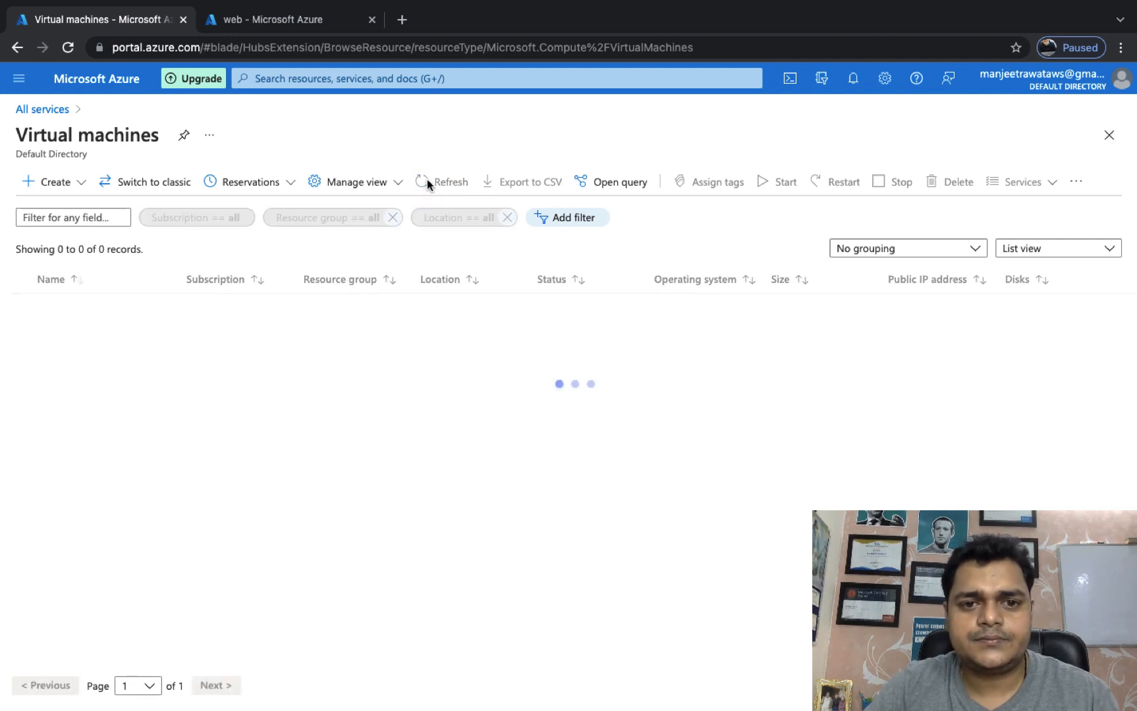
left_click(428, 185)
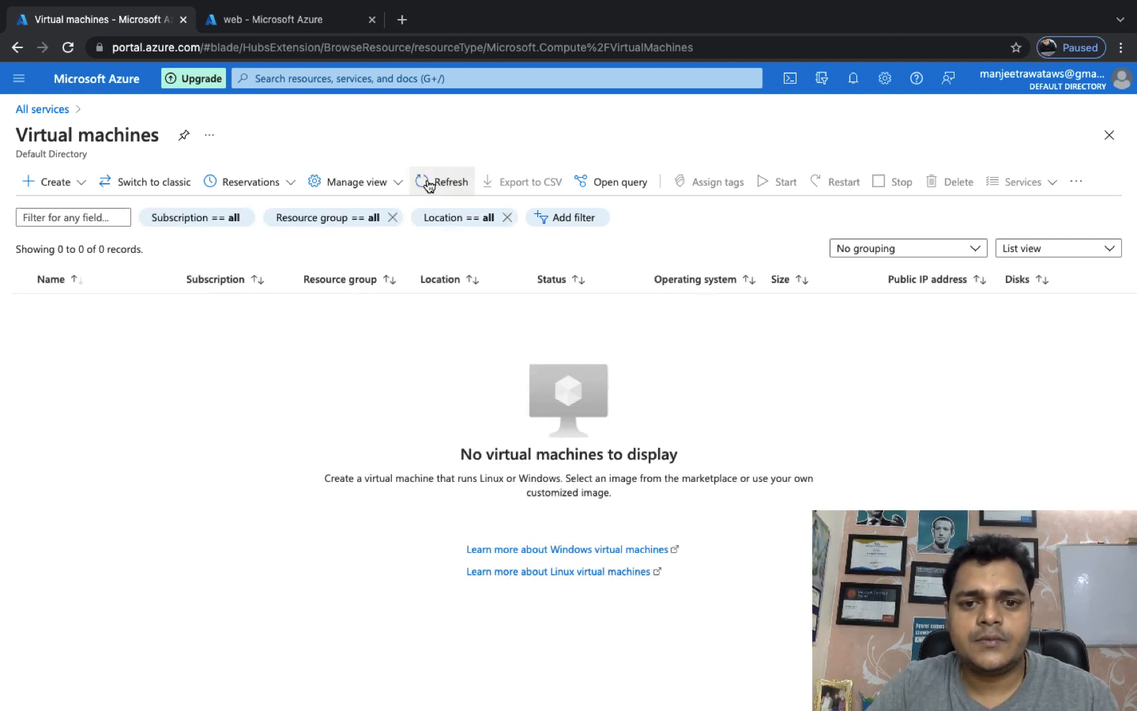
left_click(427, 184)
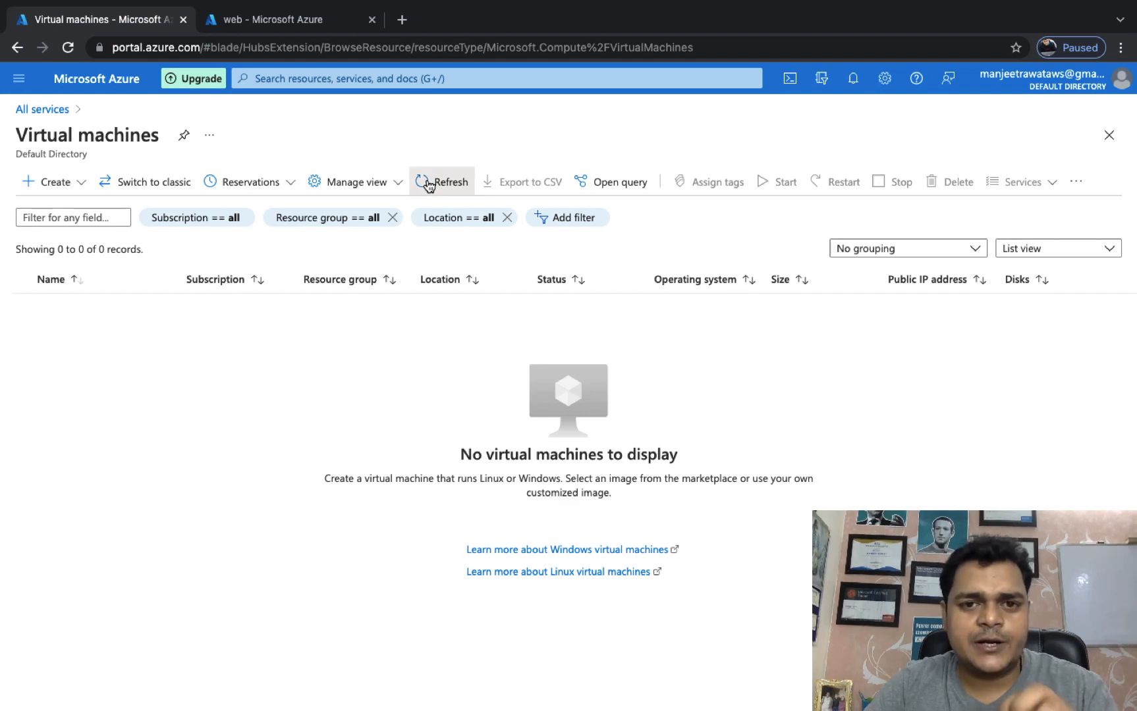
left_click(428, 184)
left_click(428, 184)
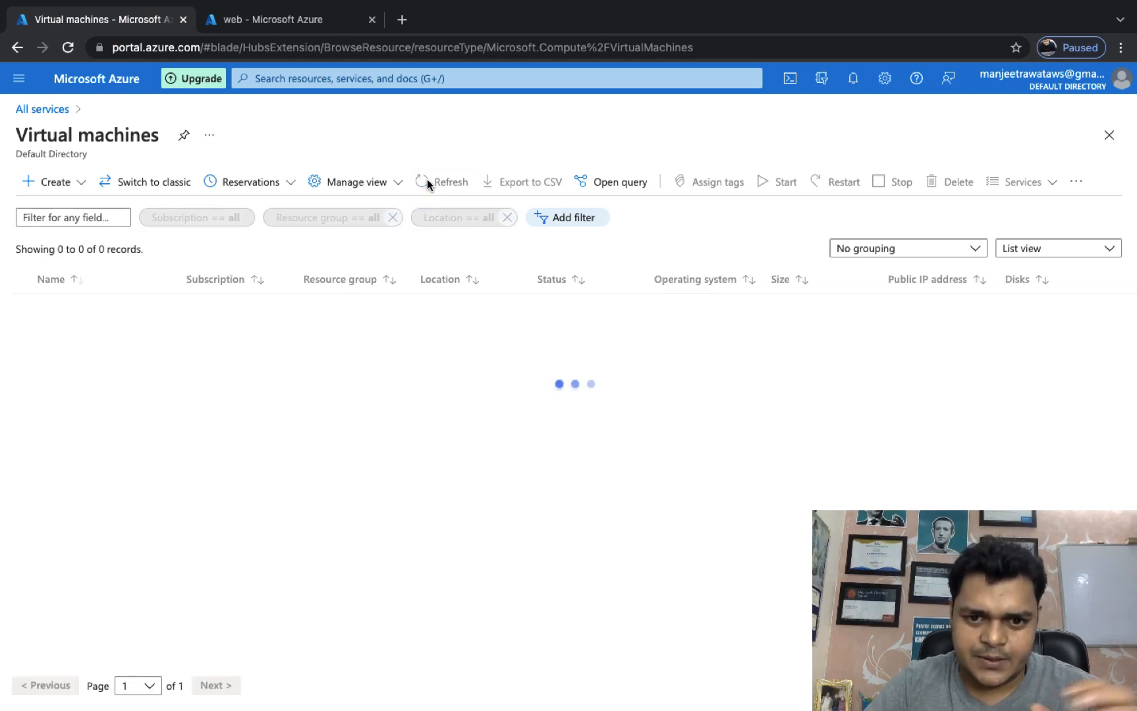
key("ctrl+Left")
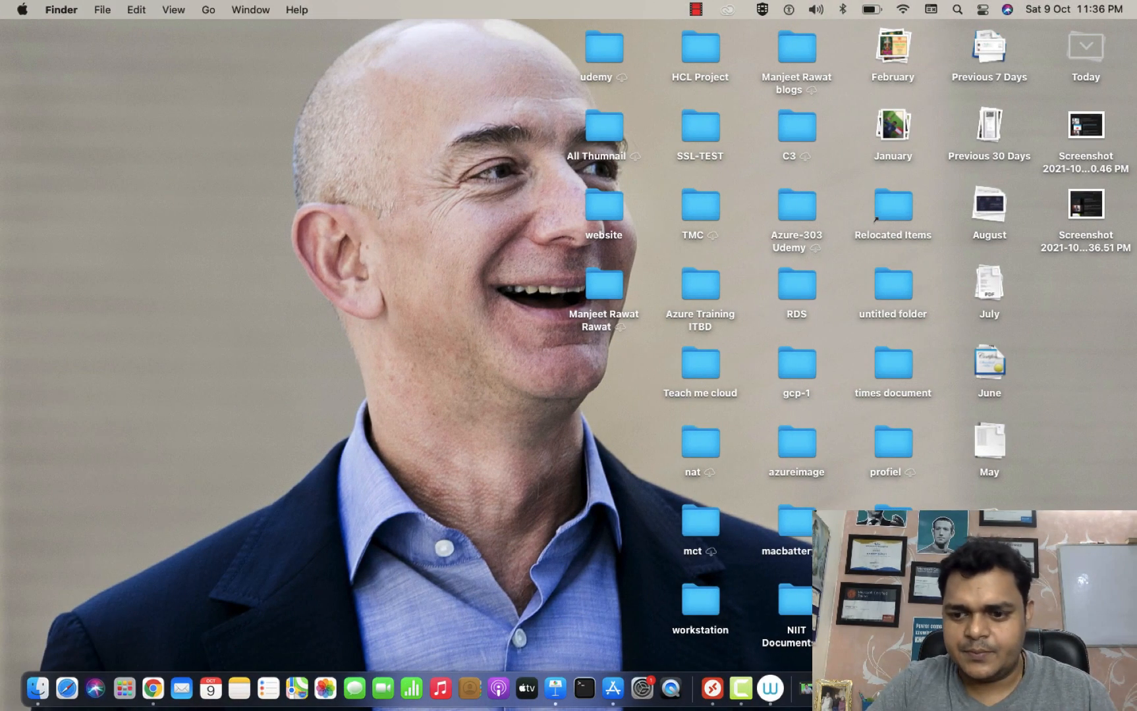
Open the restored VM web-2 and copy its public IP 40.122.205.226.
right_click(741, 688)
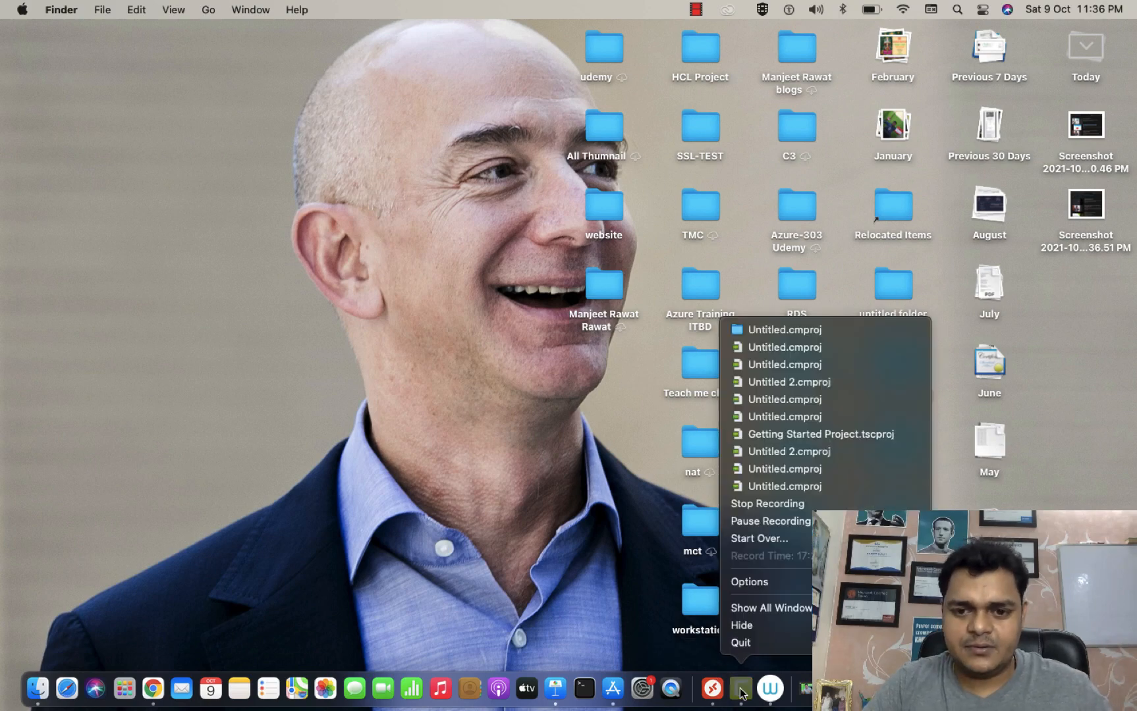
left_click(760, 522)
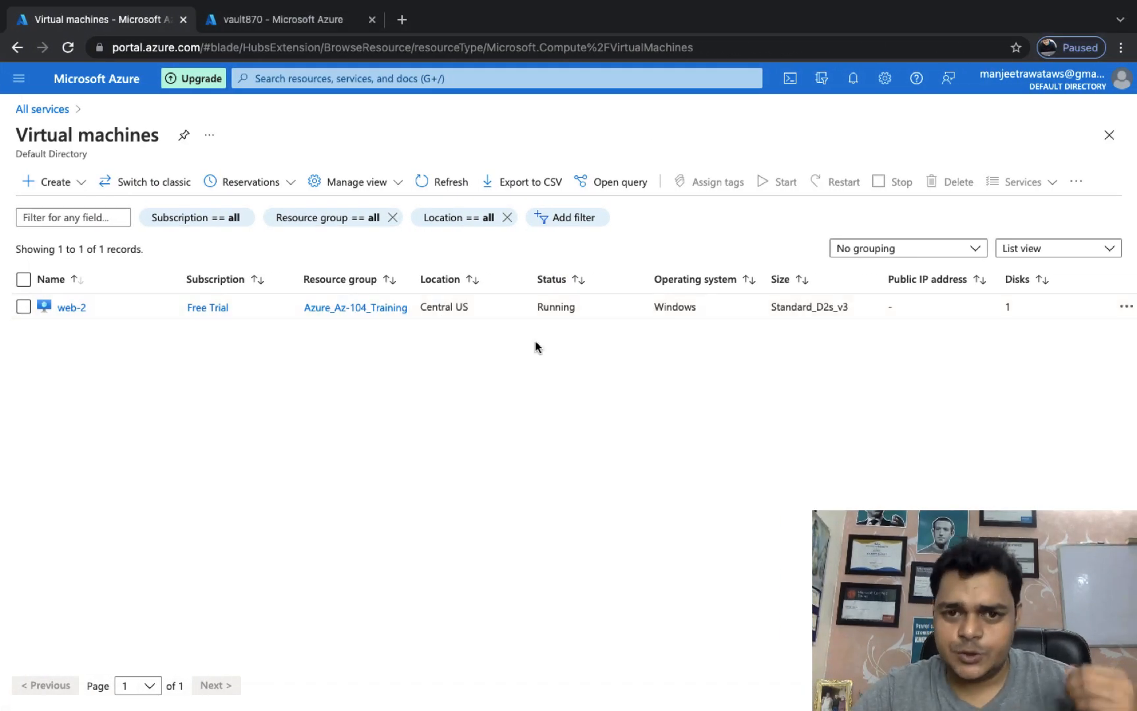
left_click(437, 181)
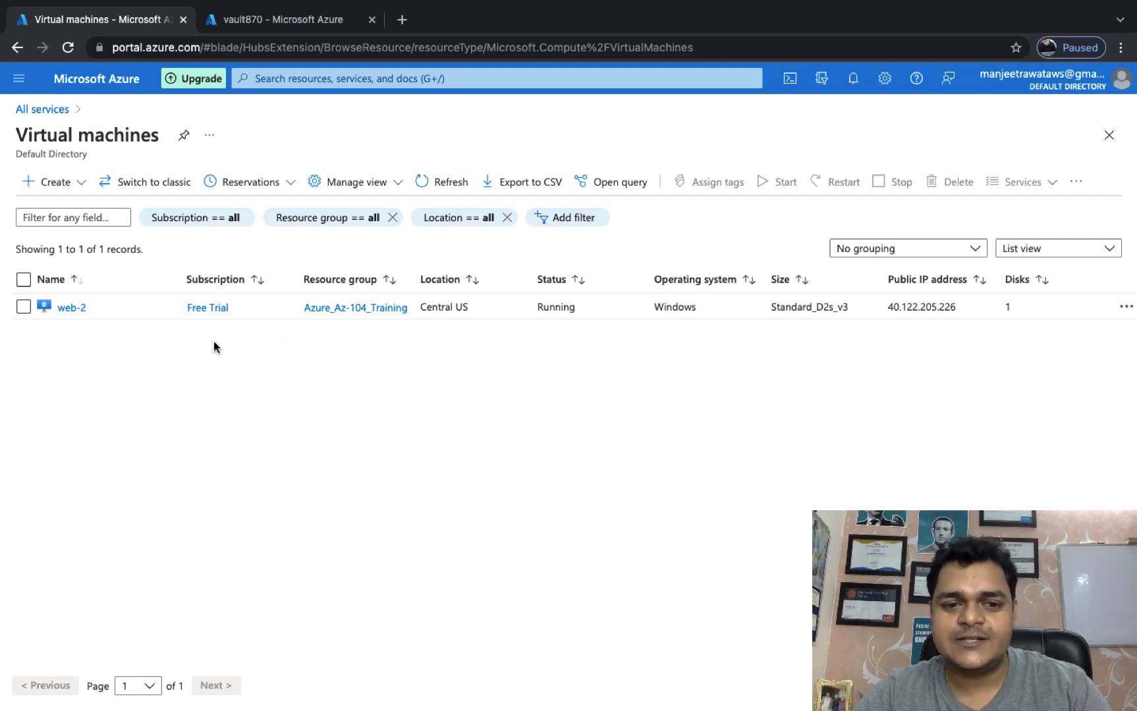
left_click(72, 309)
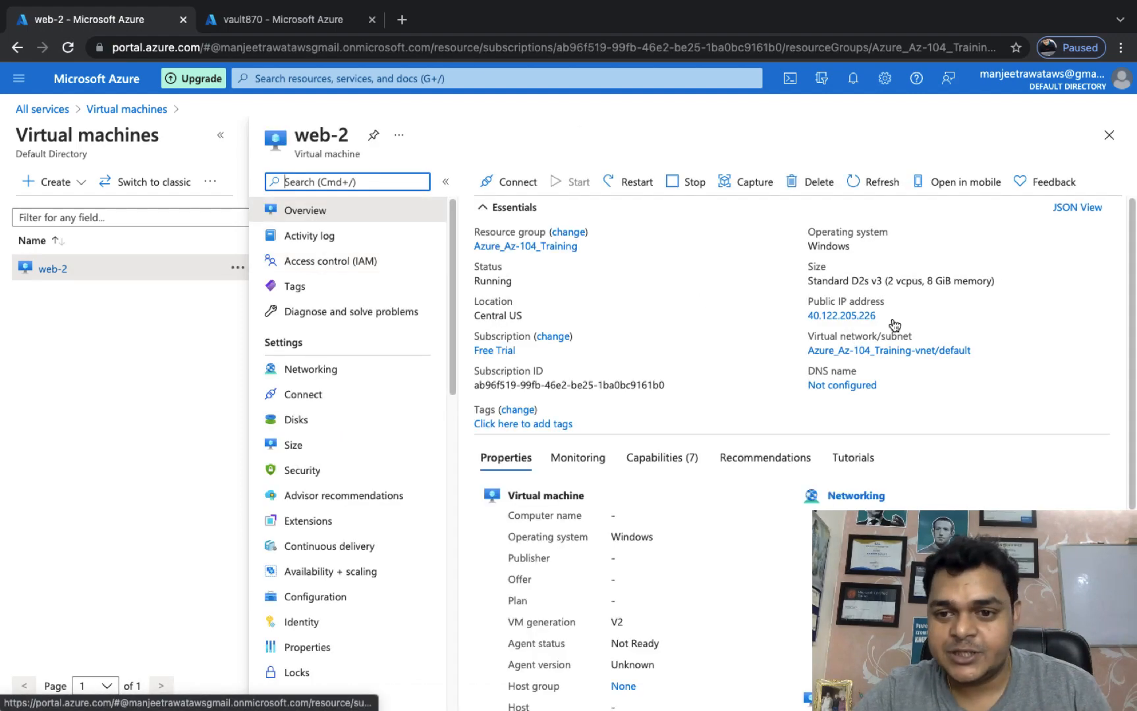
left_click(884, 316)
key("super+h")
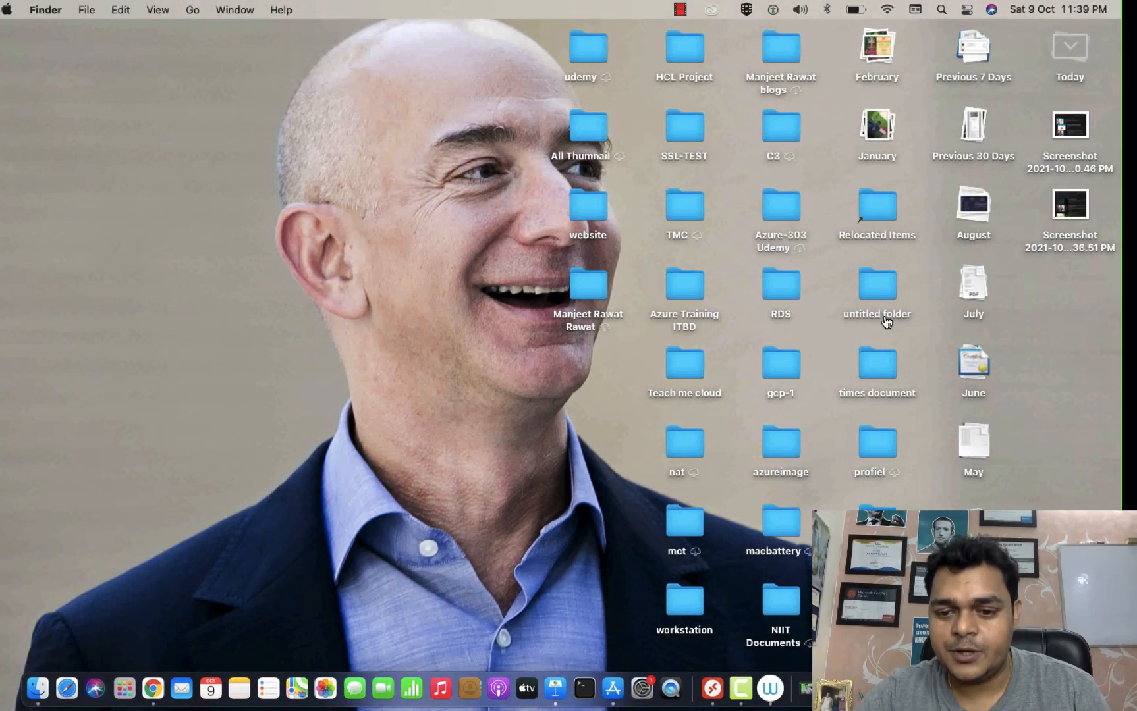
Change the saved 104.43.134.95 connection's PC name to 40.122.205.226 and save it.
right_click(713, 690)
left_click(750, 554)
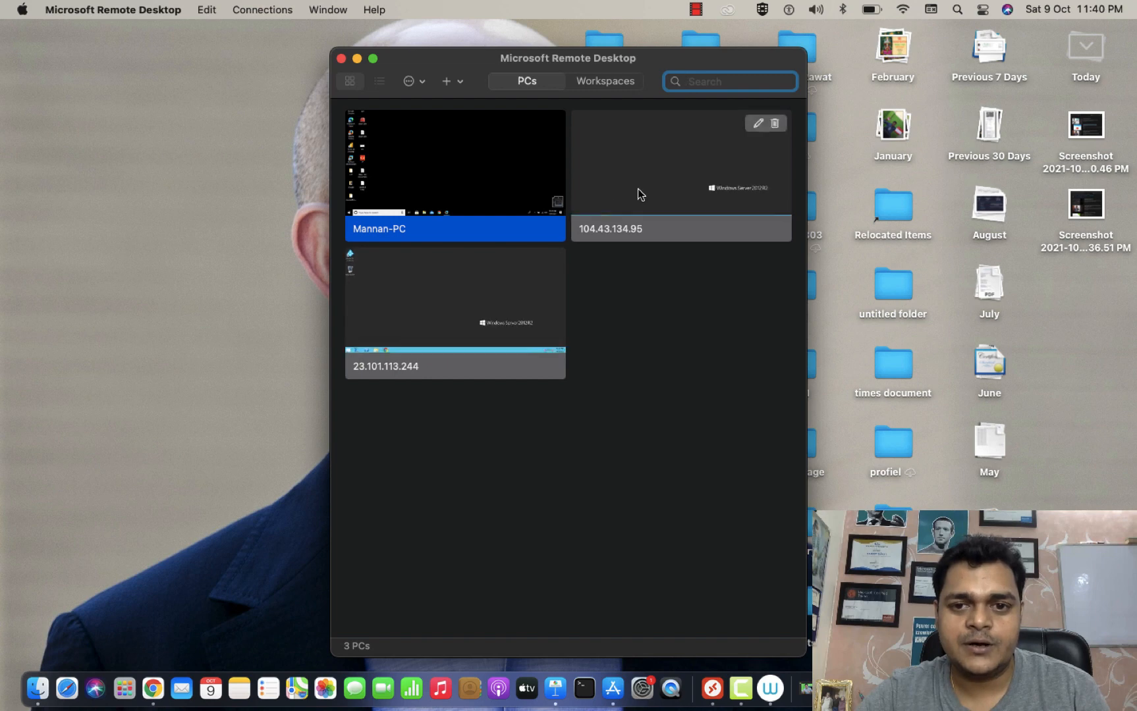
right_click(662, 187)
left_click(683, 222)
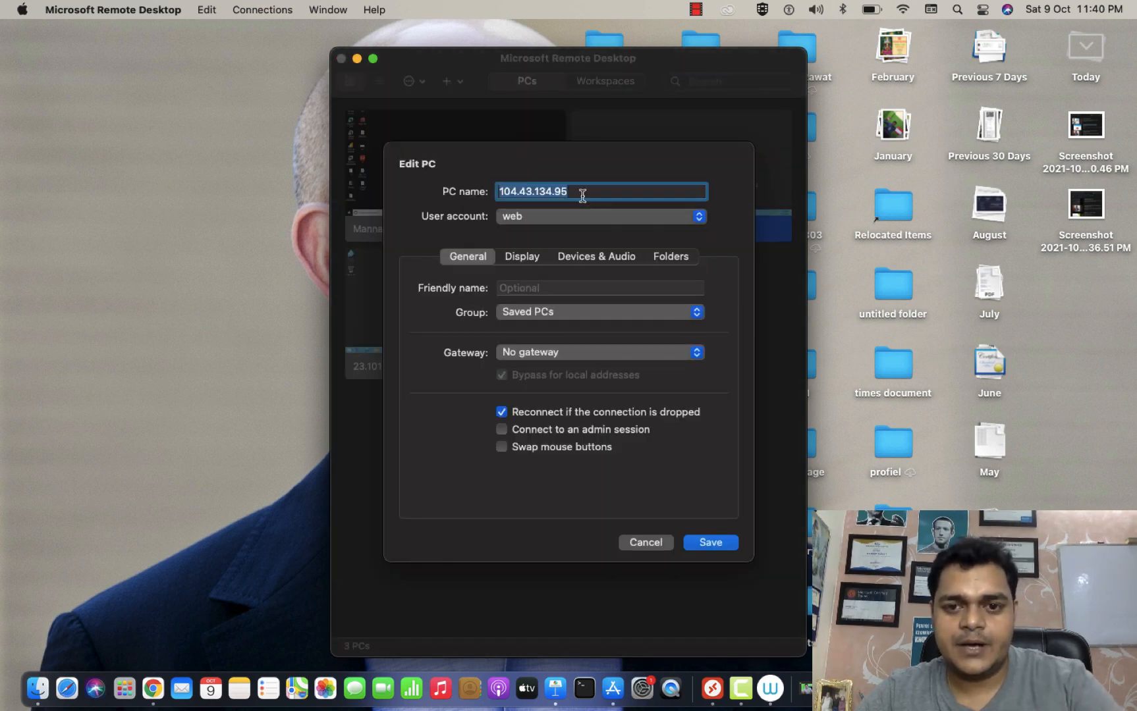
key("super+v")
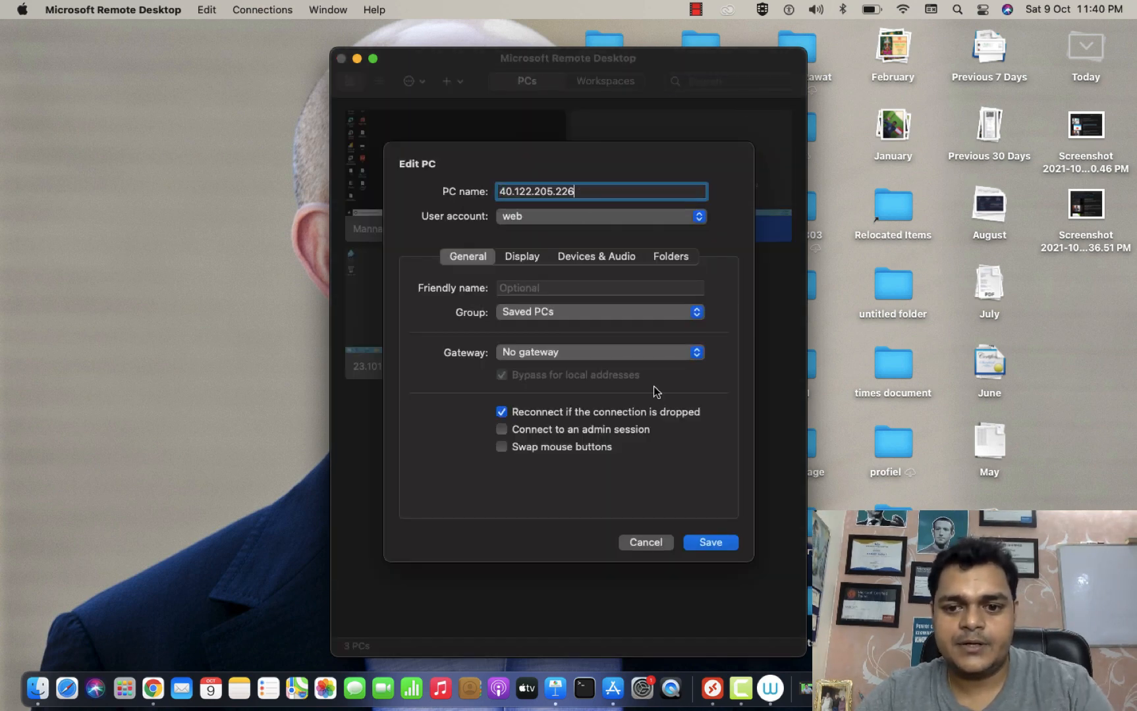
left_click(711, 544)
Connect to 40.122.205.226, accepting the certificate warning.
double_click(685, 196)
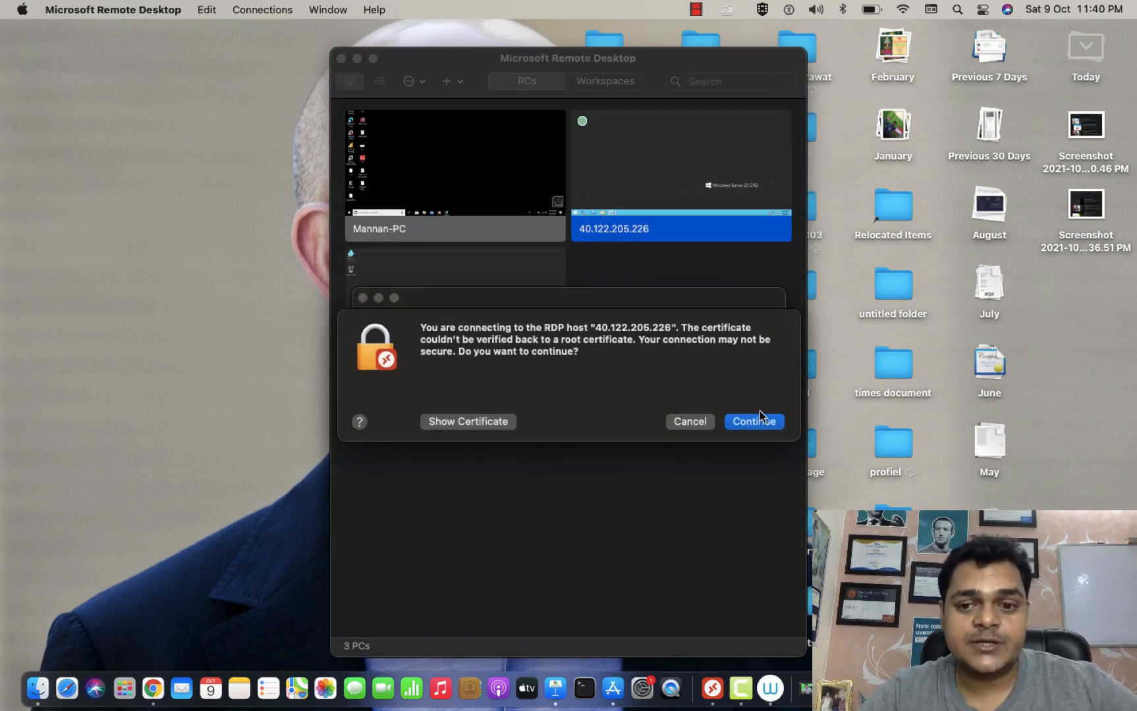
left_click(761, 417)
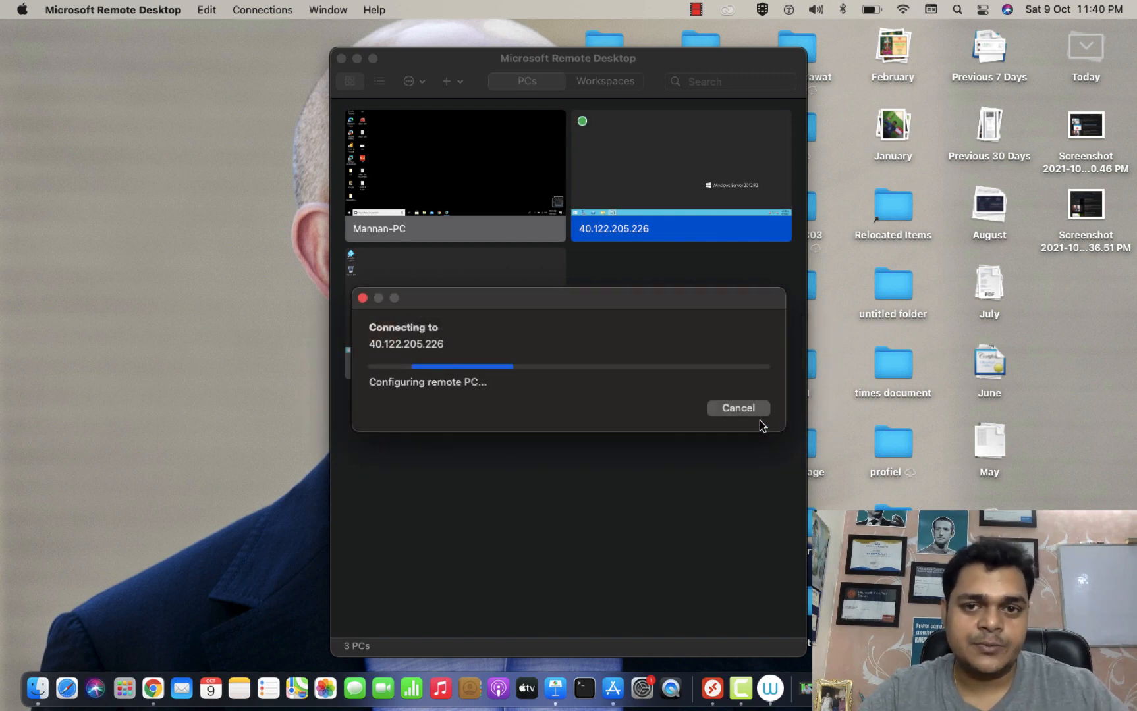
mouse_move(623, 244)
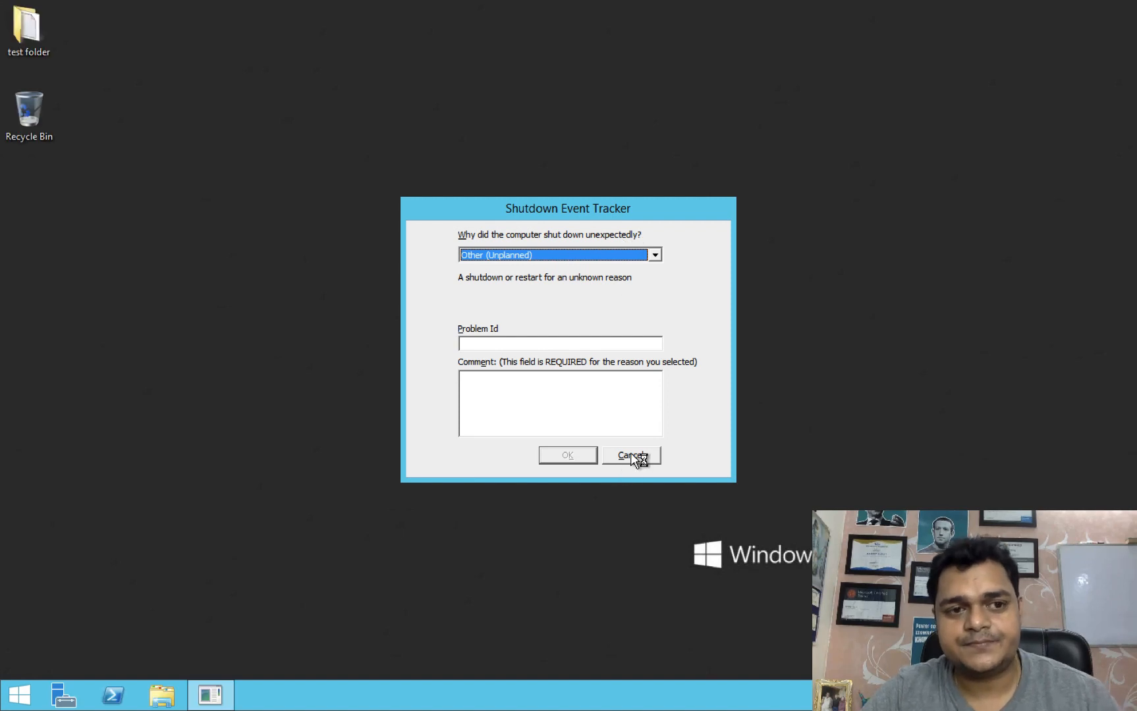
Cancel the Shutdown Event Tracker and open the test file reading 'this is test file'.
left_click(632, 455)
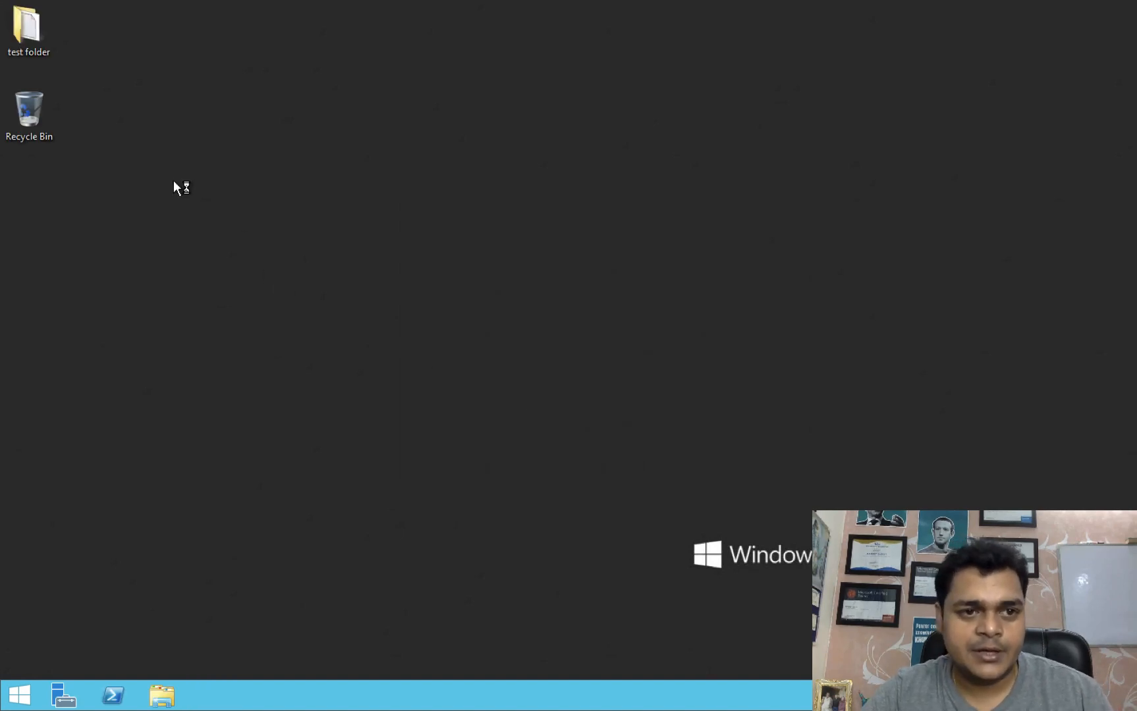
right_click(35, 37)
left_click(76, 51)
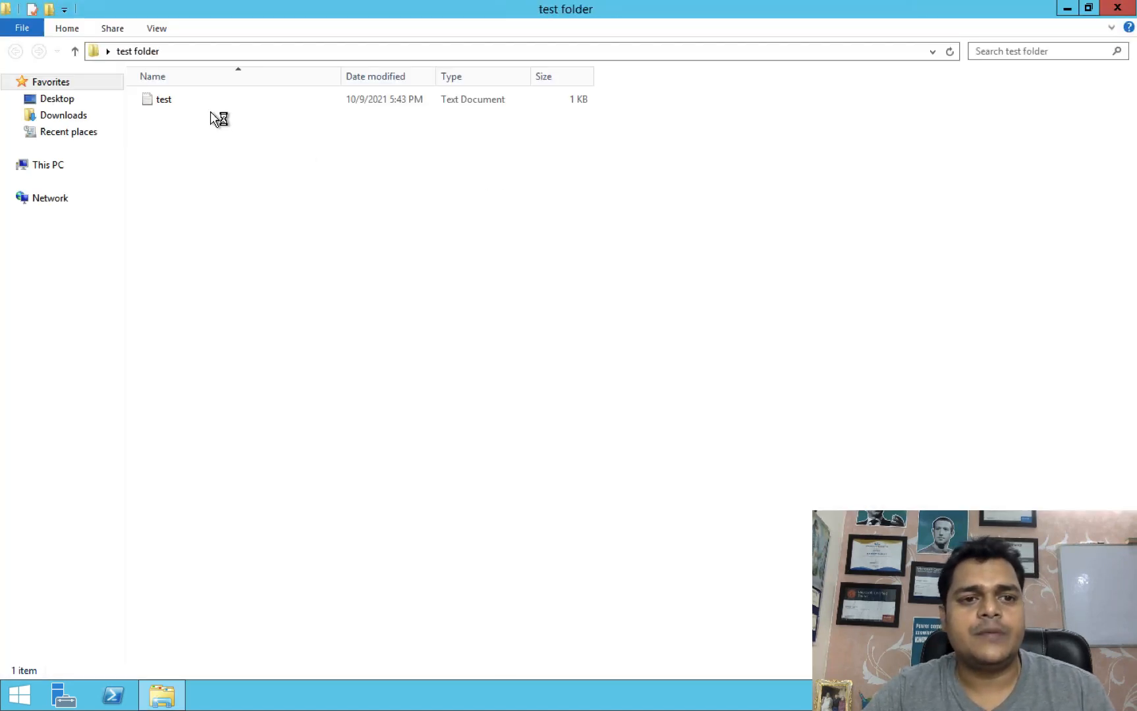
double_click(164, 100)
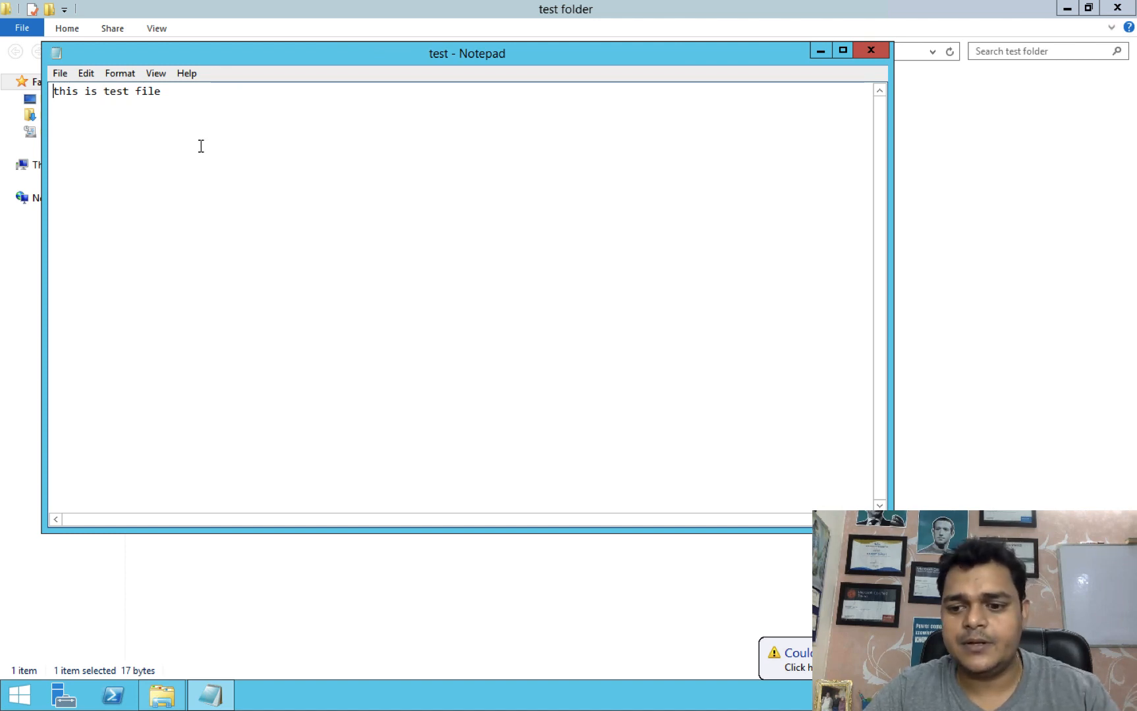
key("ctrl+Left")
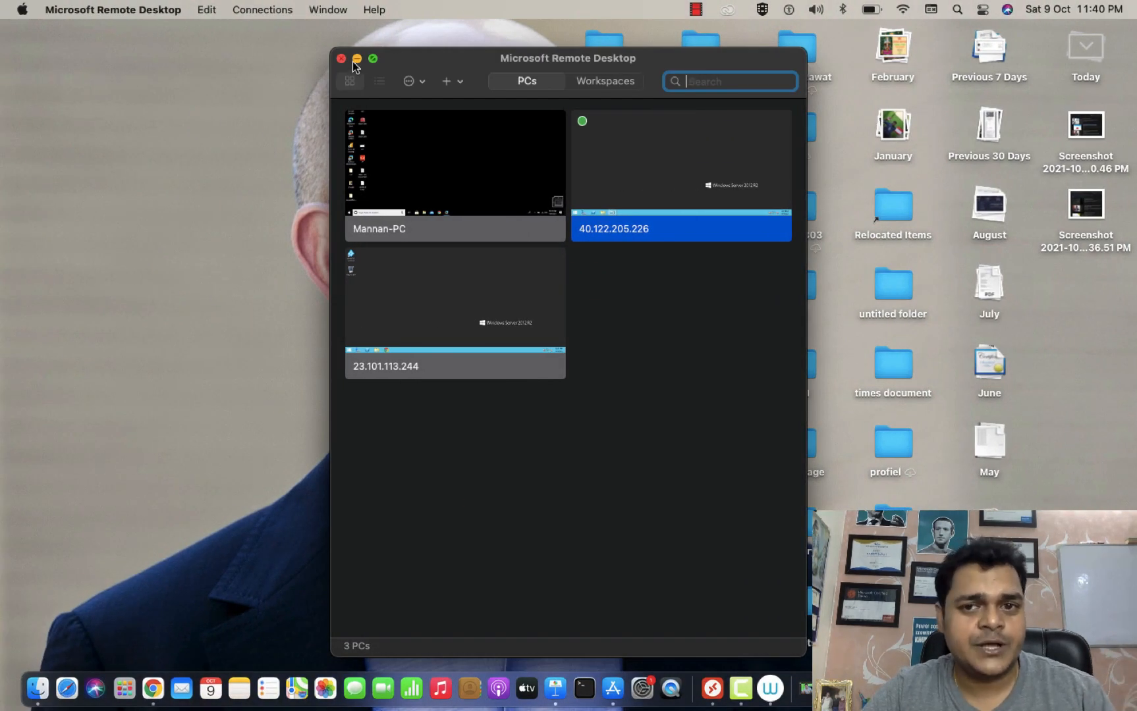
Minimise the remote session window to show the list of saved PCs.
left_click(356, 59)
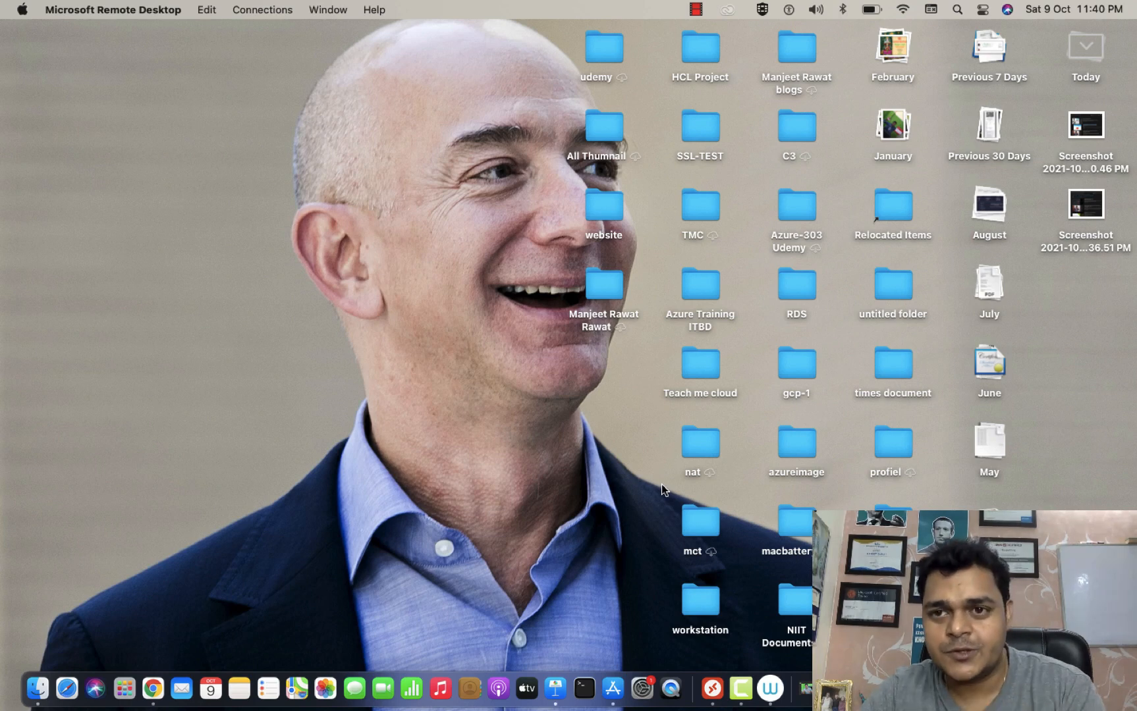